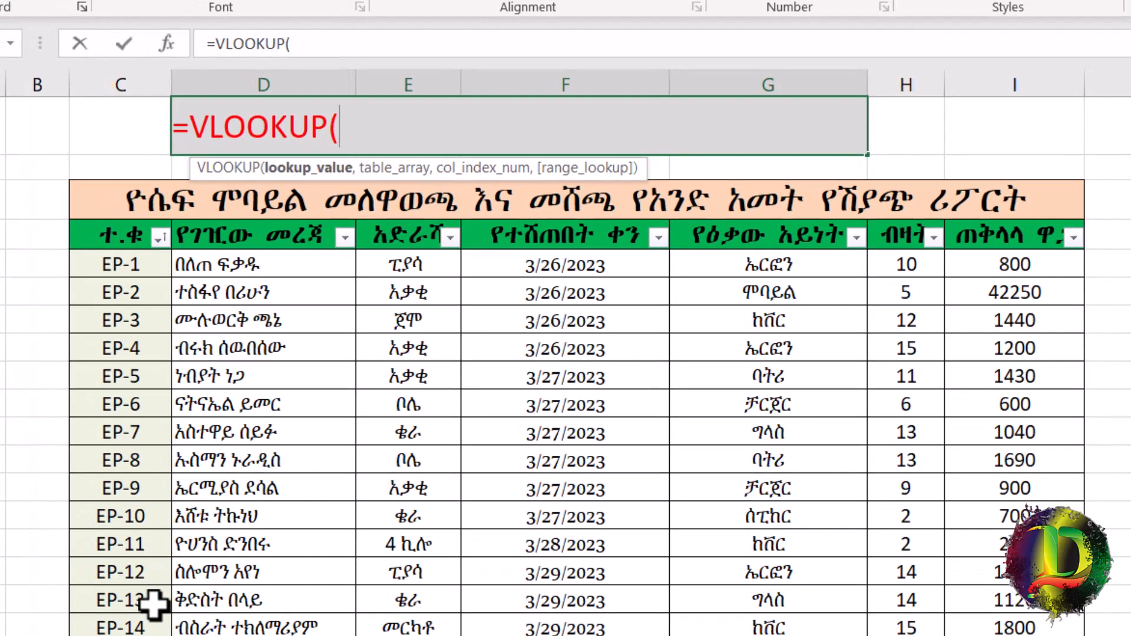
Enter "EP-13" as the VLOOKUP lookup value and select the data table starting at C4 as the table array.
text(EP-13)
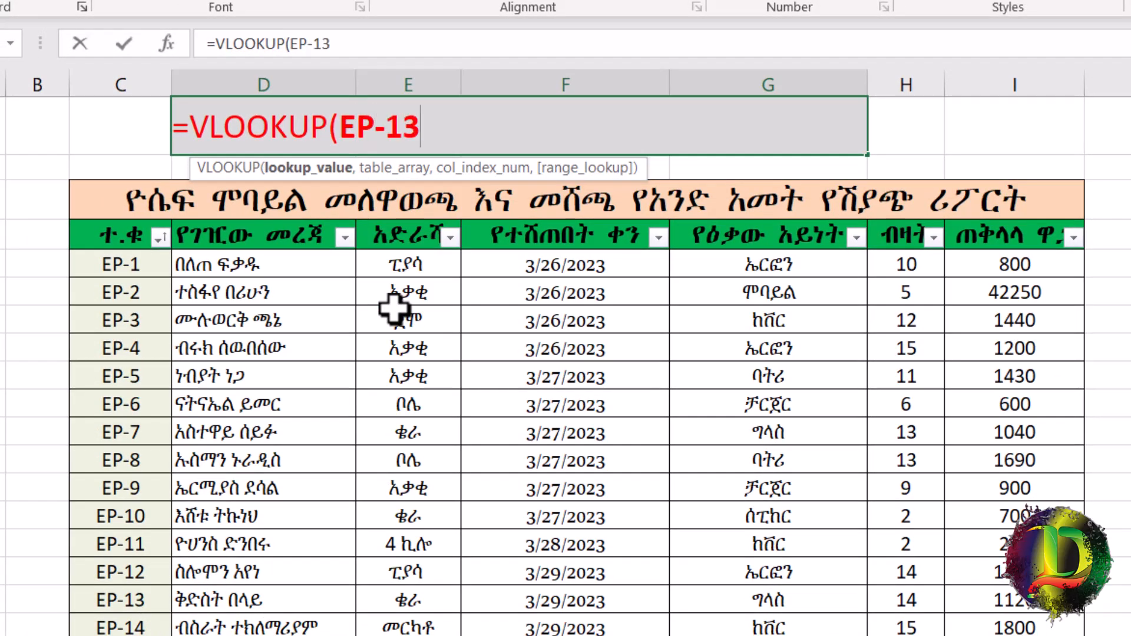
key(BackSpace)
key(BackSpace)
key(BackSpace)
key(BackSpace)
key(BackSpace)
text("EP-13",)
drag(120, 236, 730, 487)
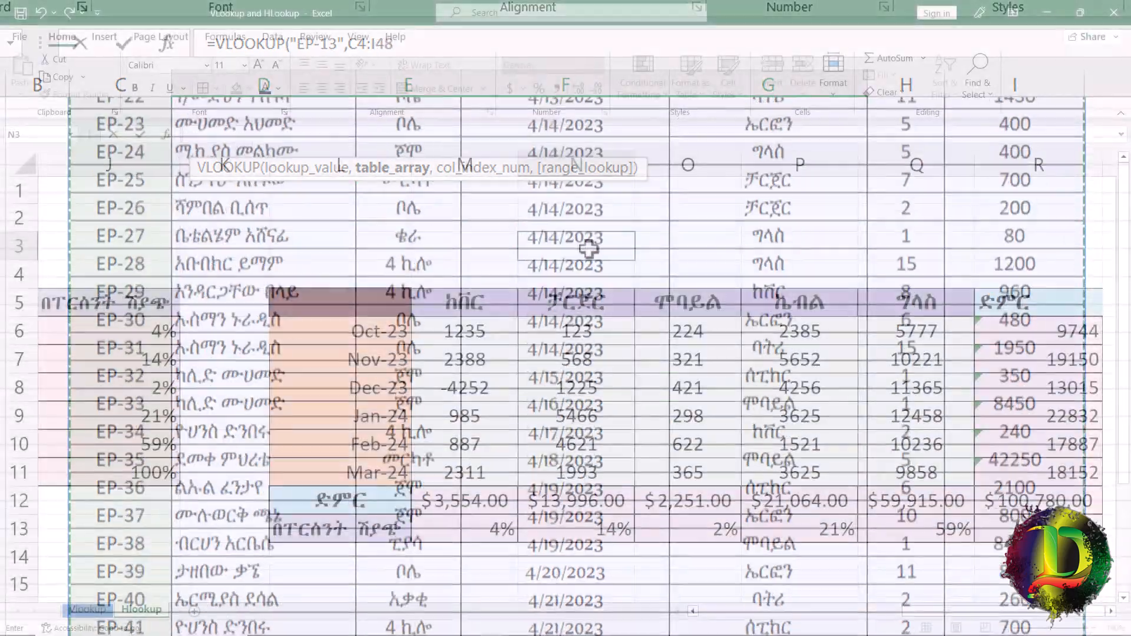
text(loo)
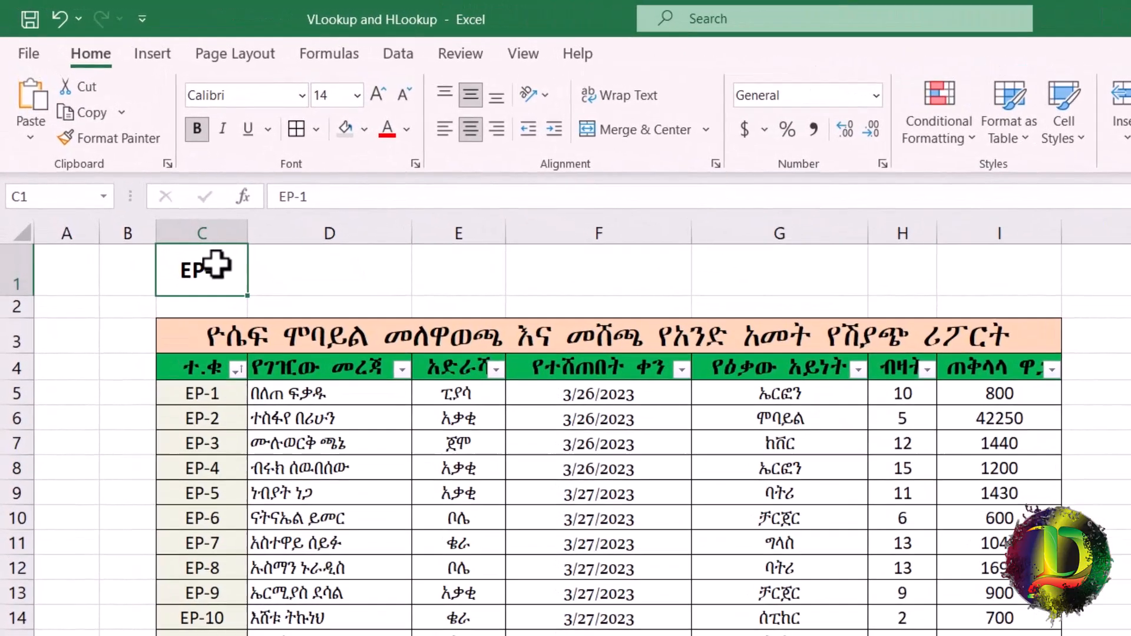
Start a VLOOKUP formula in cell D1 and set its Lookup_value argument to C1 using Function Arguments.
click(336, 285)
text(=vlo)
key(Tab)
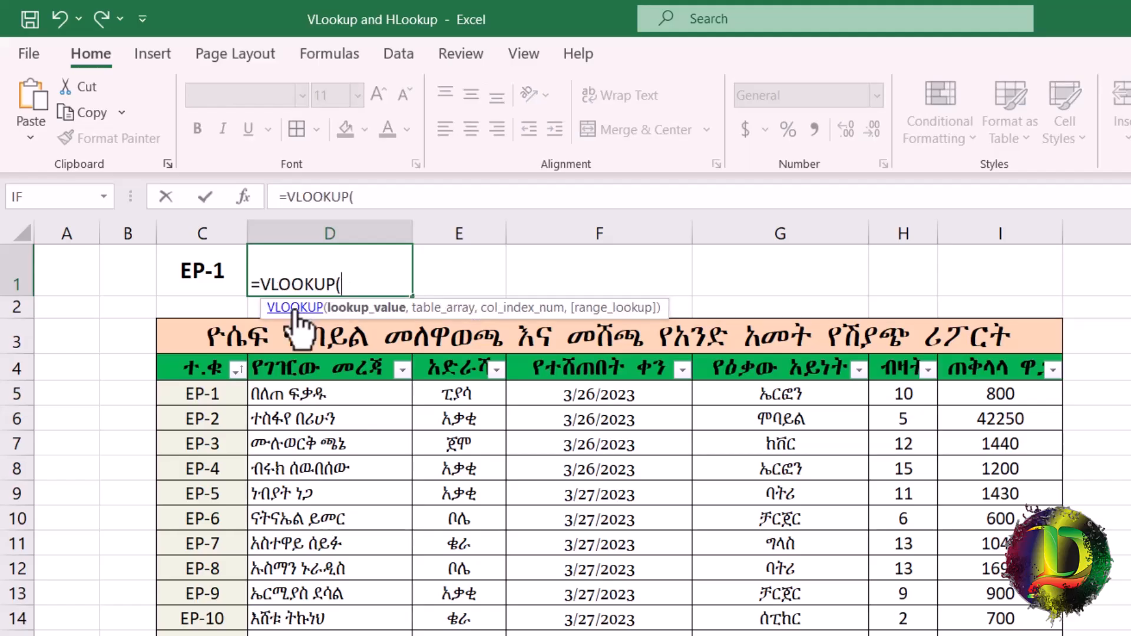
click(243, 196)
drag(651, 411, 554, 339)
click(201, 271)
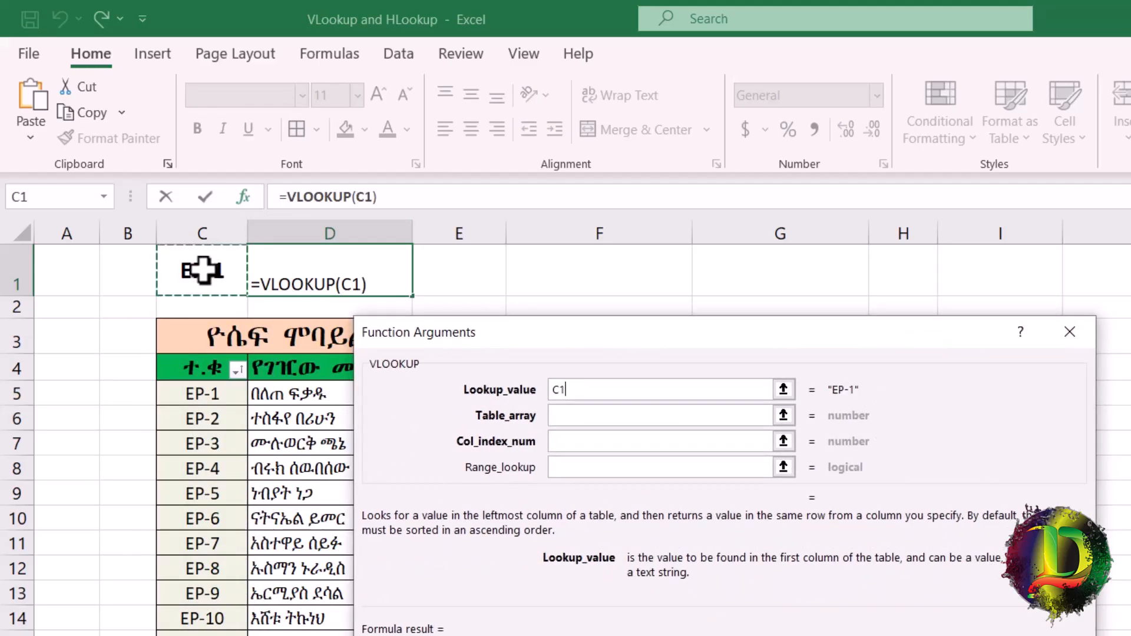
Set the VLOOKUP Table_array to C4:I54 and the Col_index_num to 2.
click(555, 421)
drag(444, 340, 485, 437)
drag(182, 373, 1001, 635)
click(511, 552)
drag(465, 444, 679, 402)
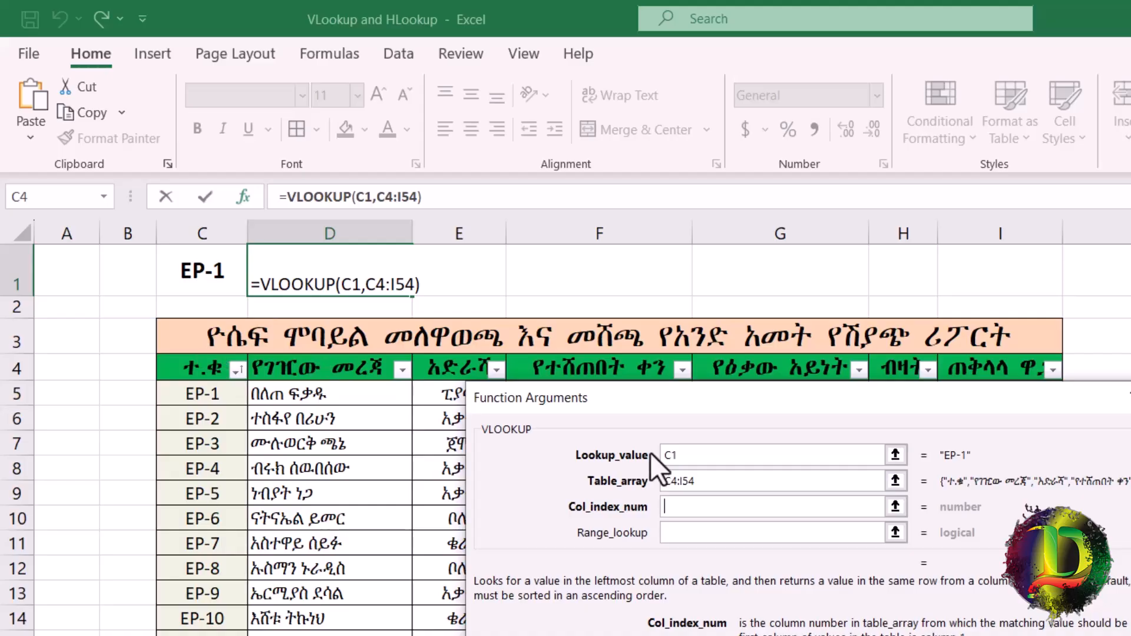
text(2)
click(712, 533)
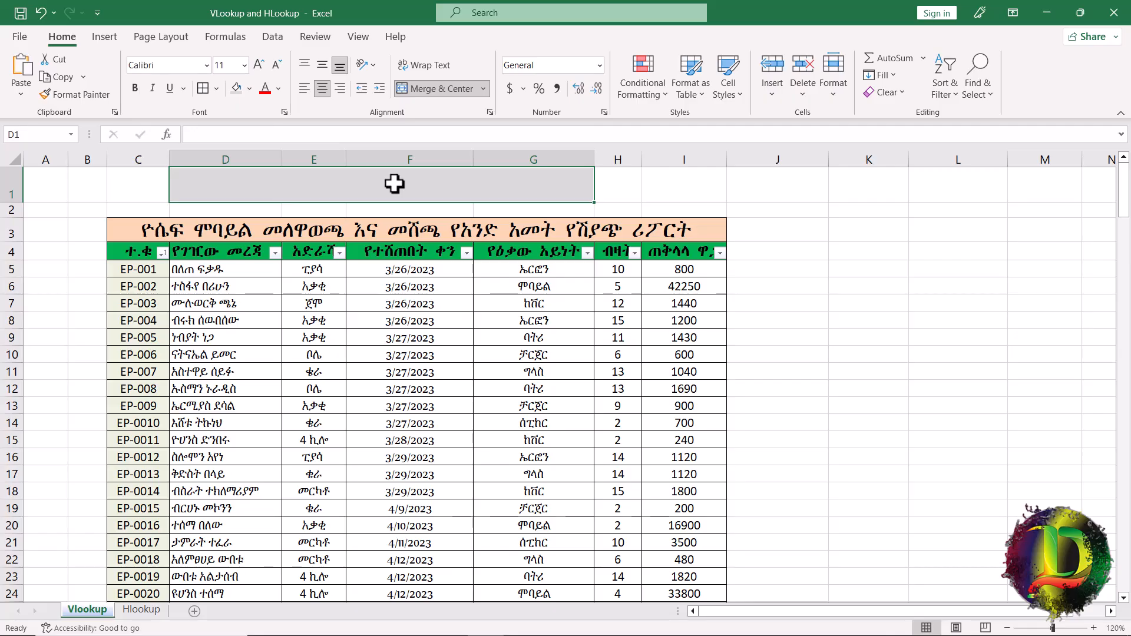
Browse the function library's Financial and Engineering function lists.
click(230, 40)
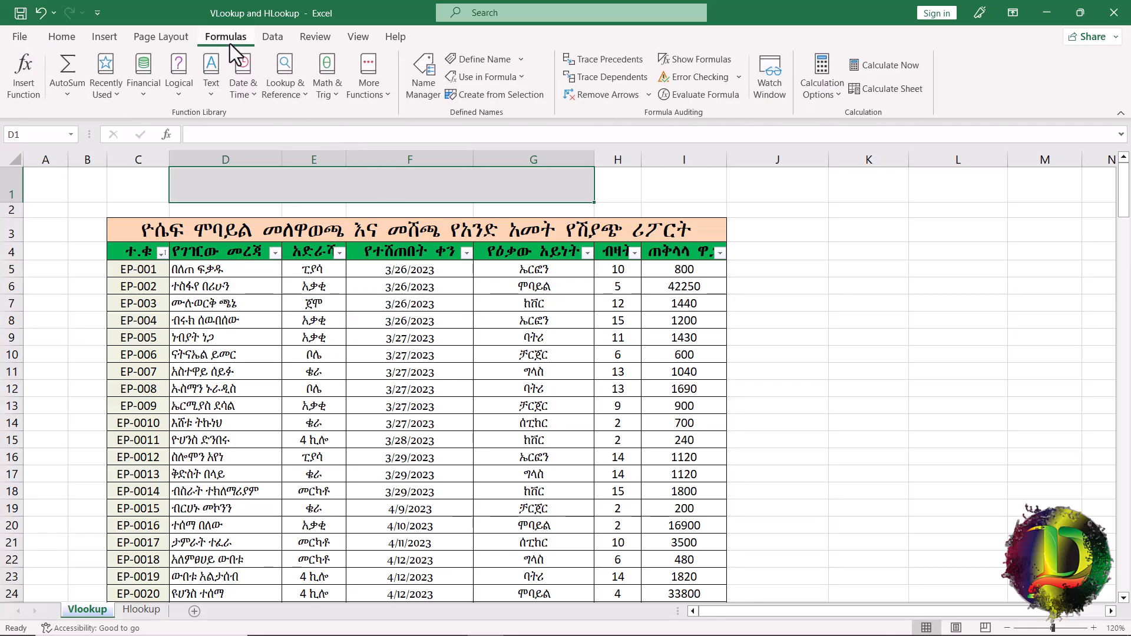
click(132, 92)
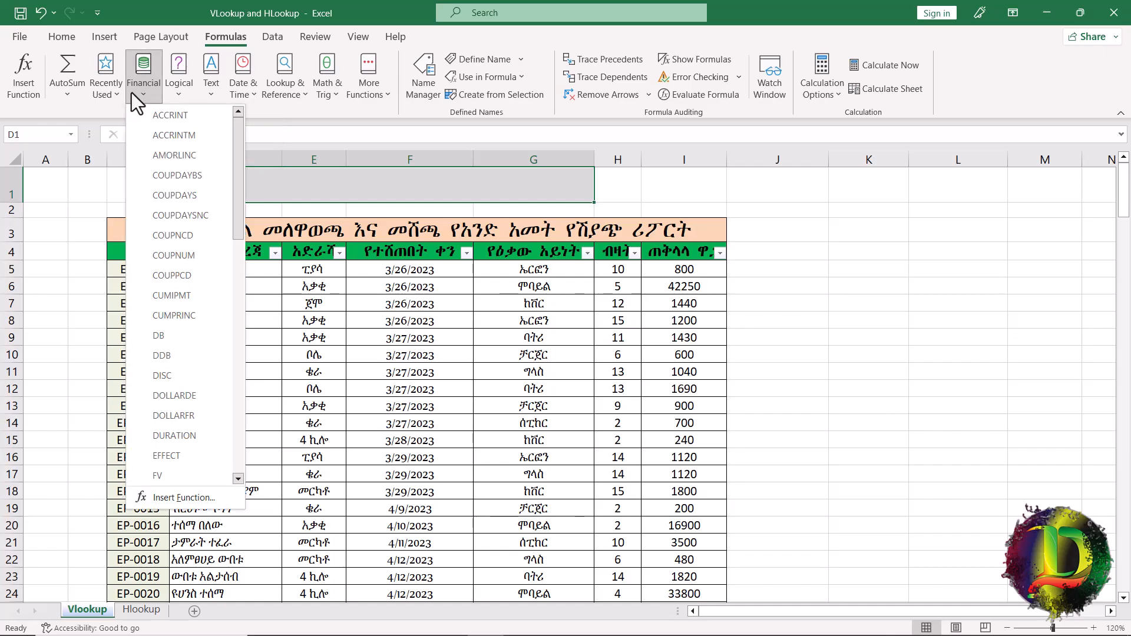
scroll(194, 244, down, 4)
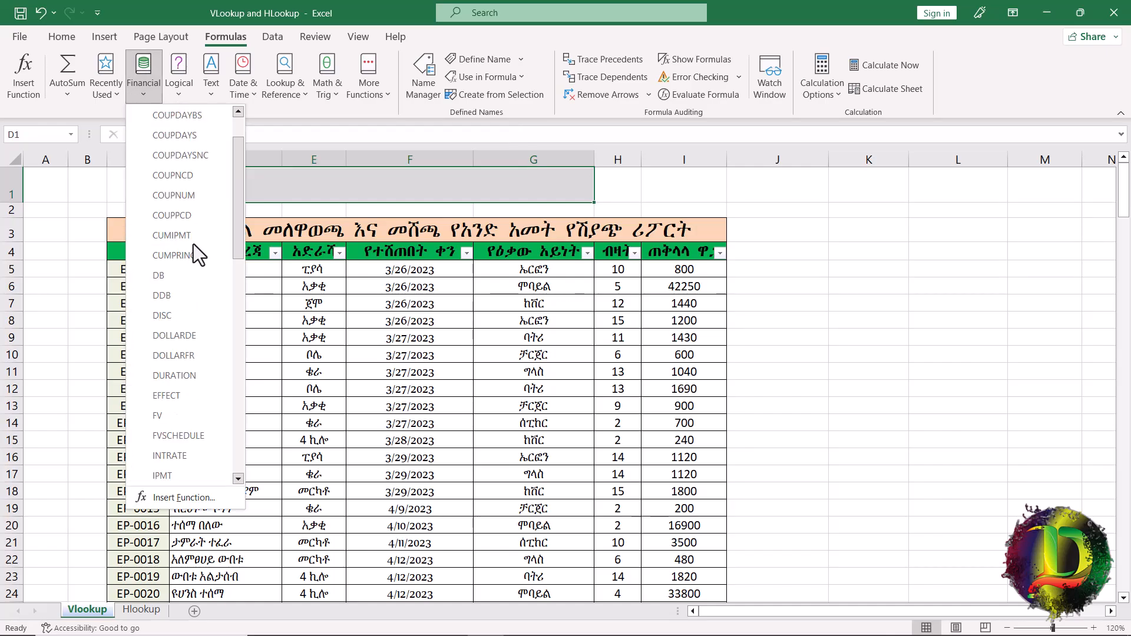
click(371, 95)
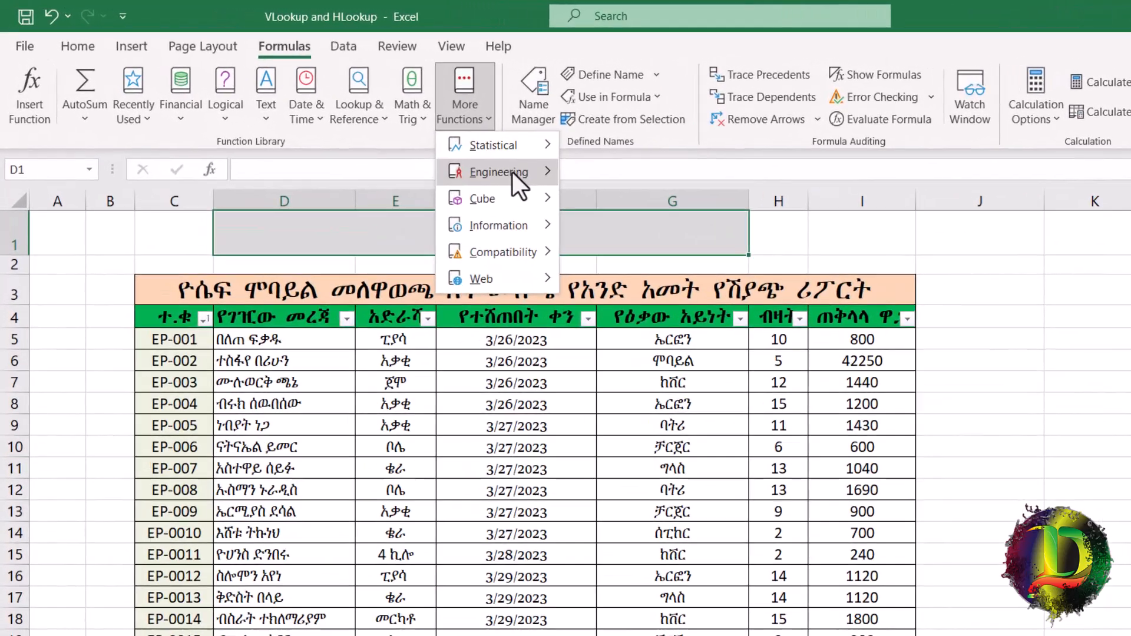
mouse_move(512, 171)
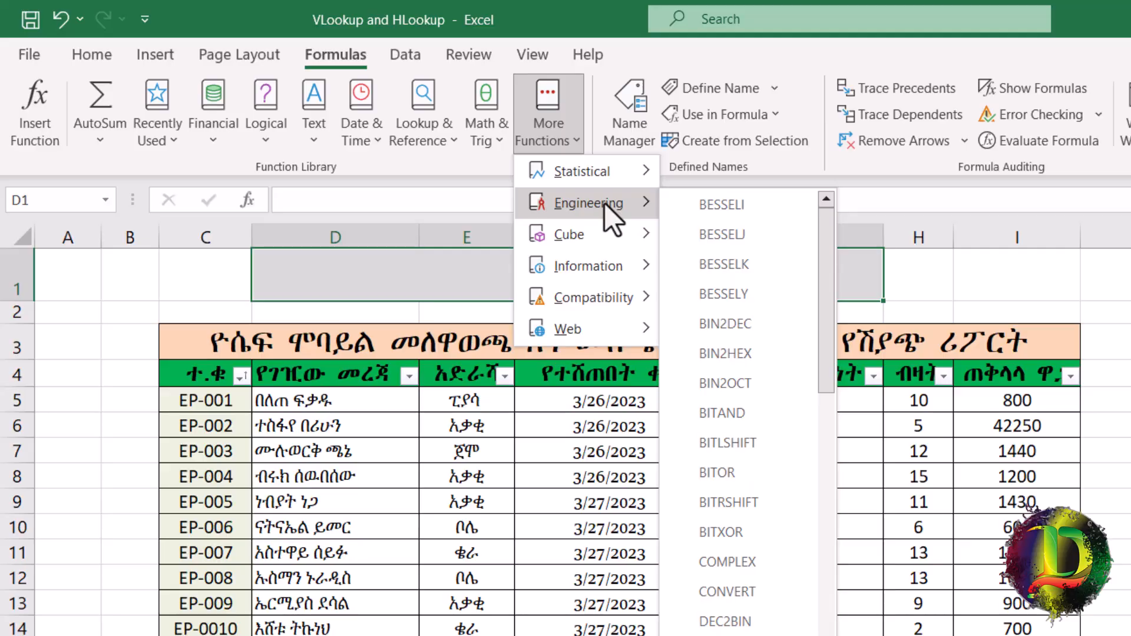
scroll(765, 455, down, 5)
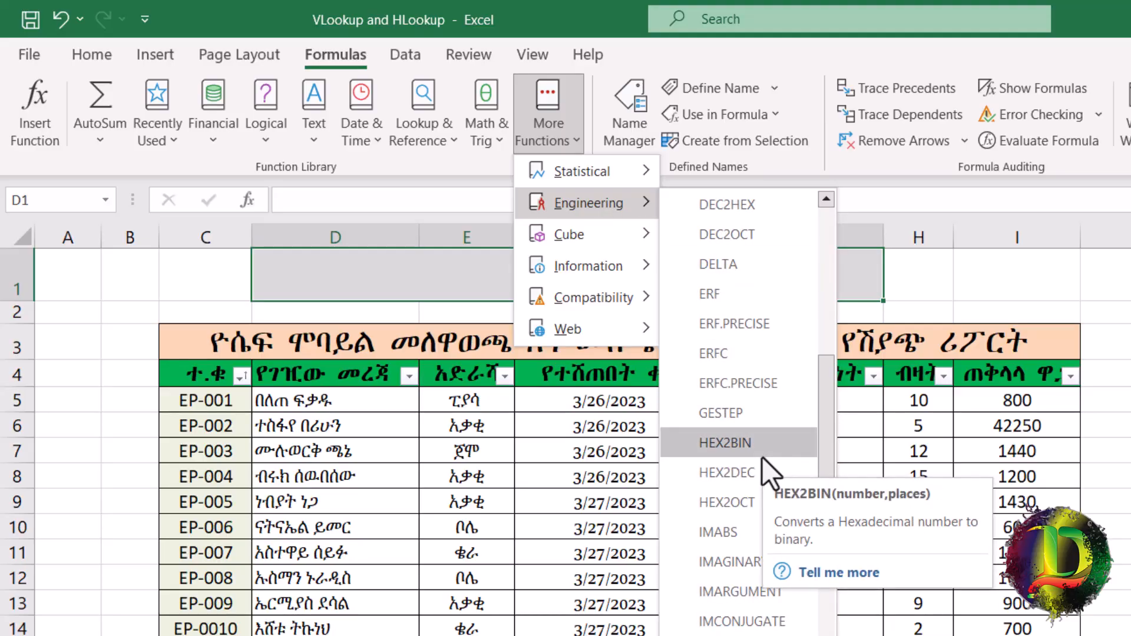
Check which functions Excel suggests for "=look" in merged cell D1, and discard the entry.
click(427, 271)
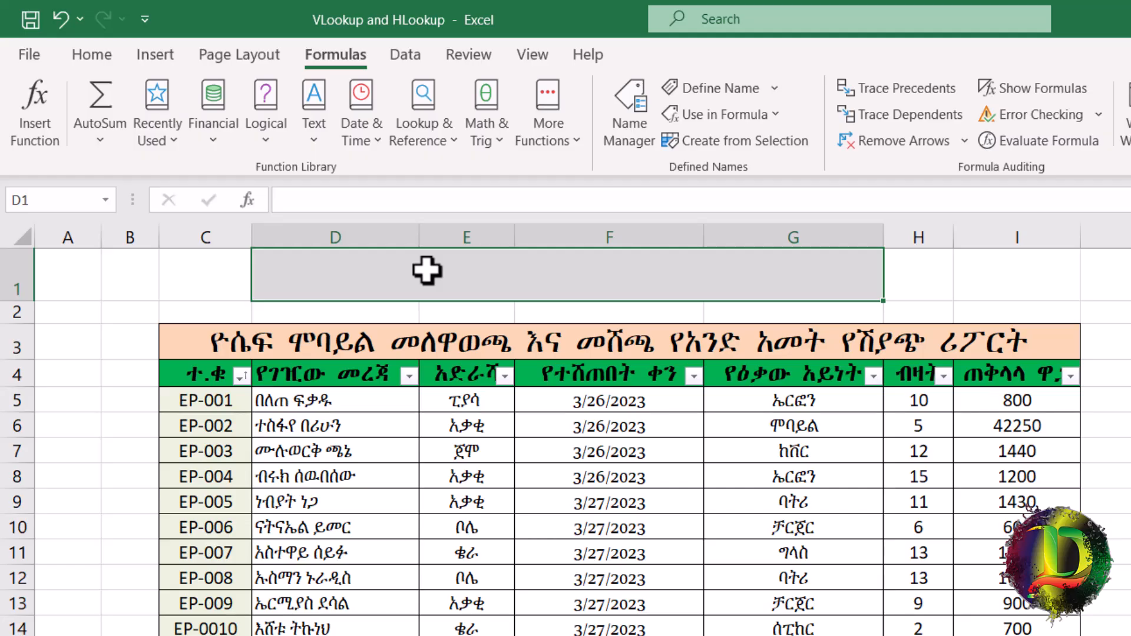
text(=look)
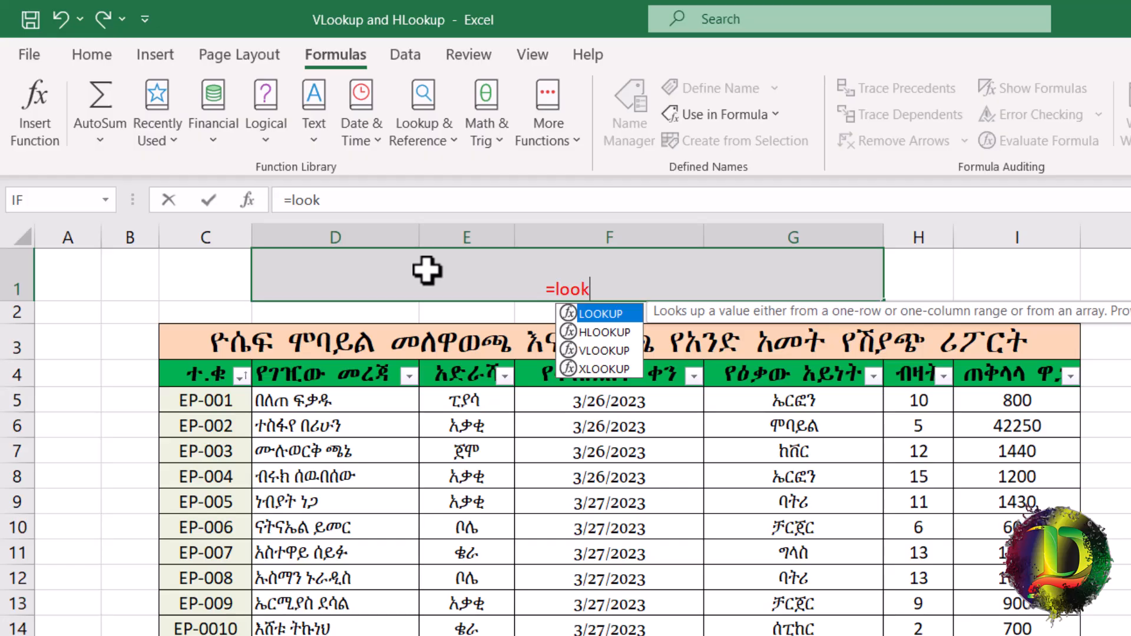
key(Escape)
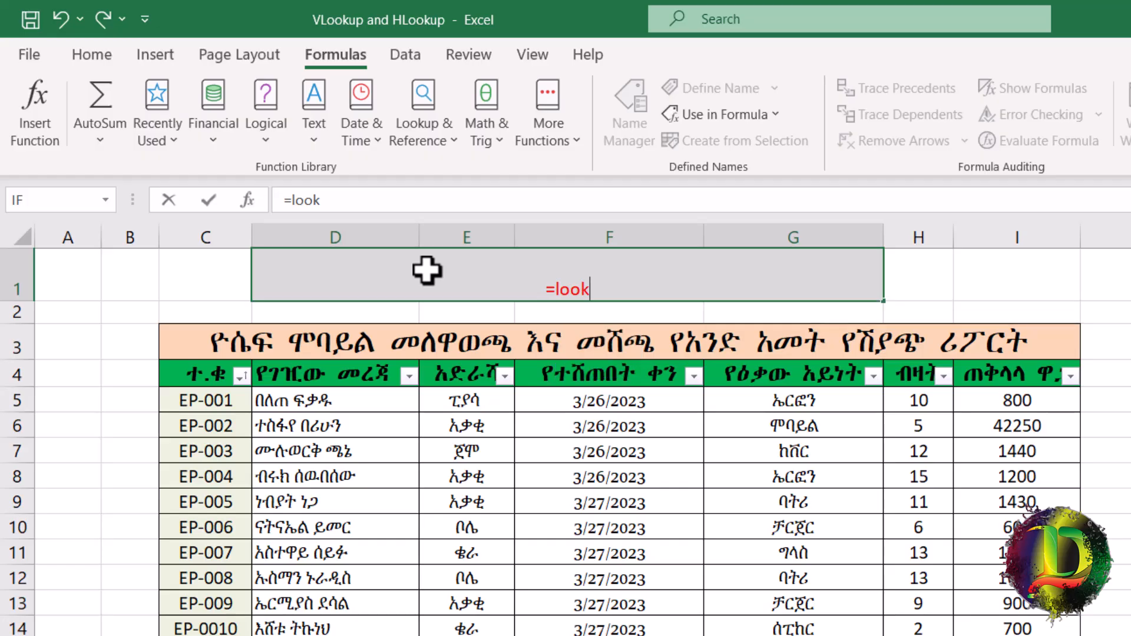
key(Escape)
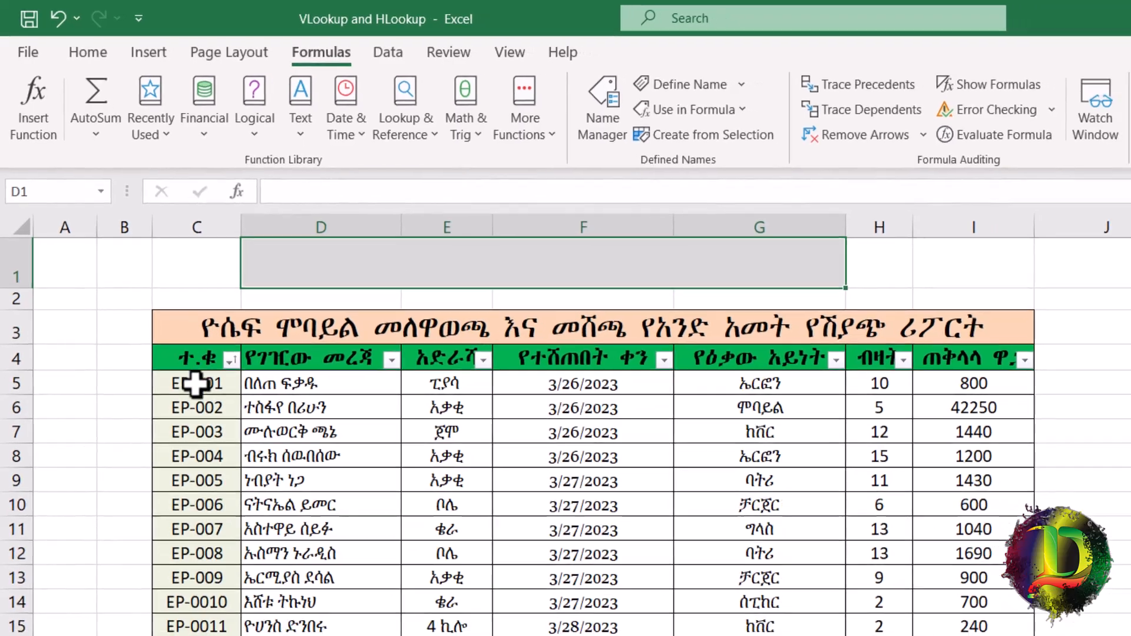
Examine the ID column, the EP-0010 record's details, and the cells C1 and D1 above the table.
drag(203, 402, 143, 529)
click(201, 630)
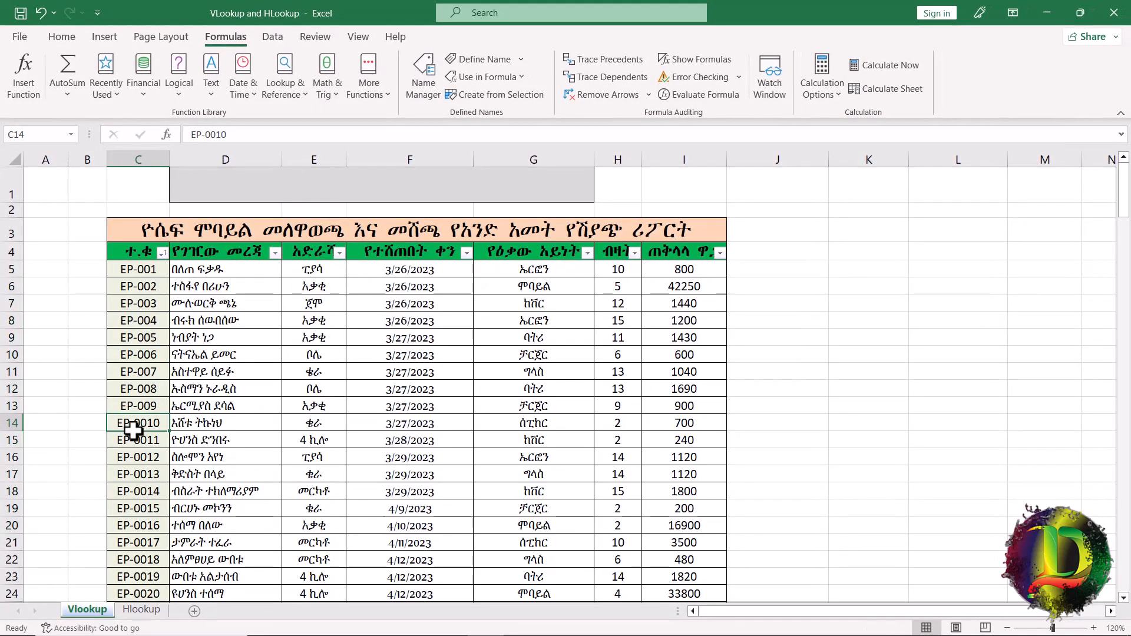
drag(222, 423, 659, 423)
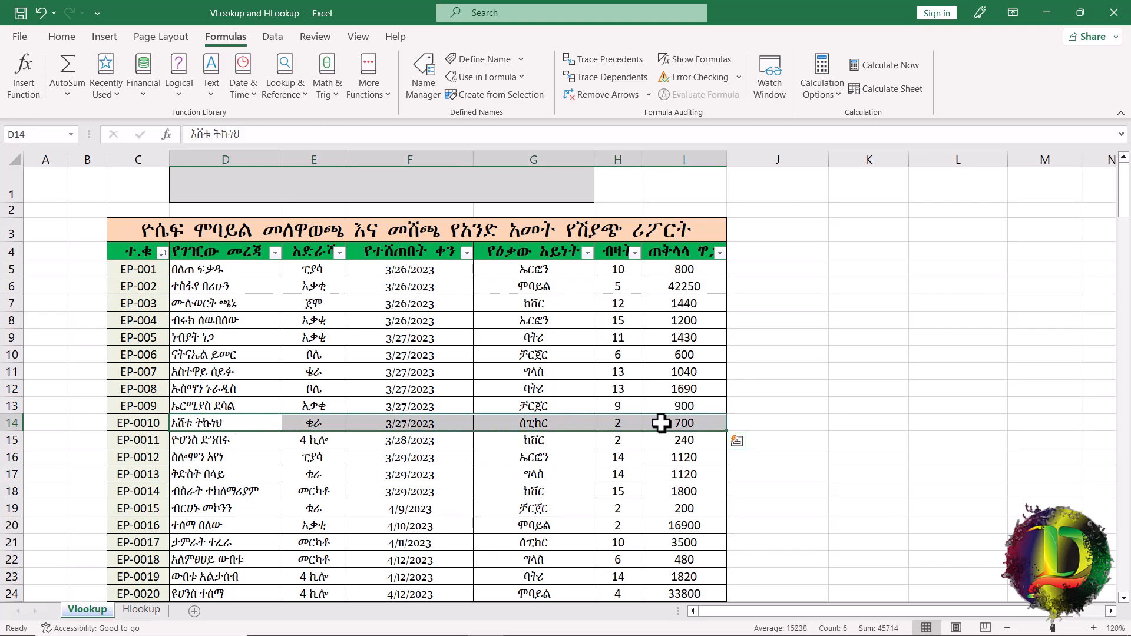
click(148, 506)
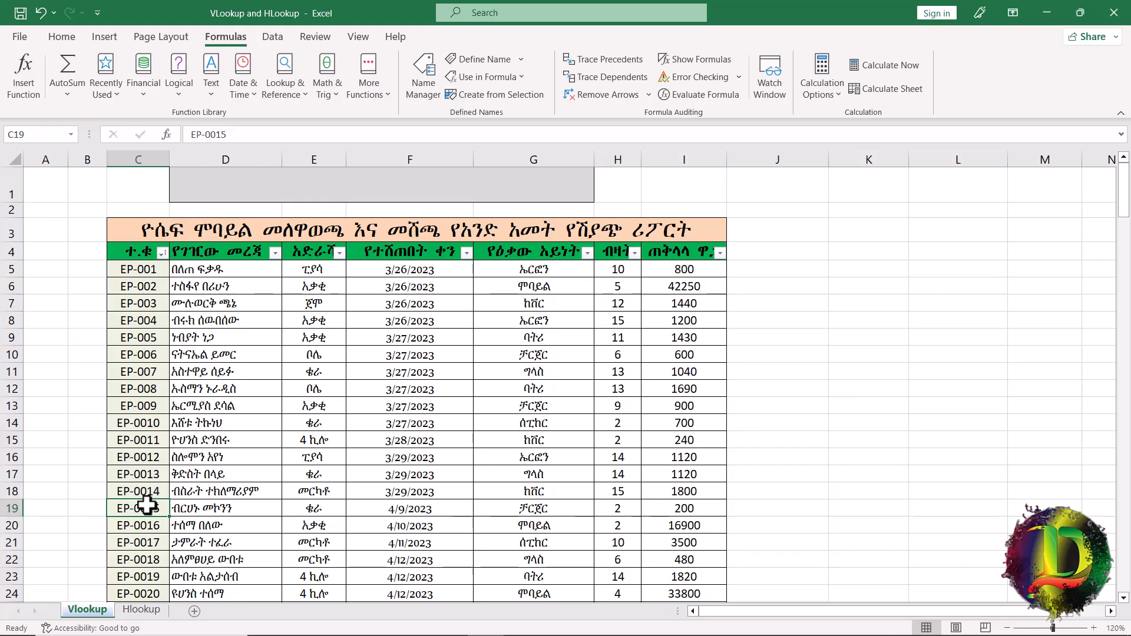
click(141, 188)
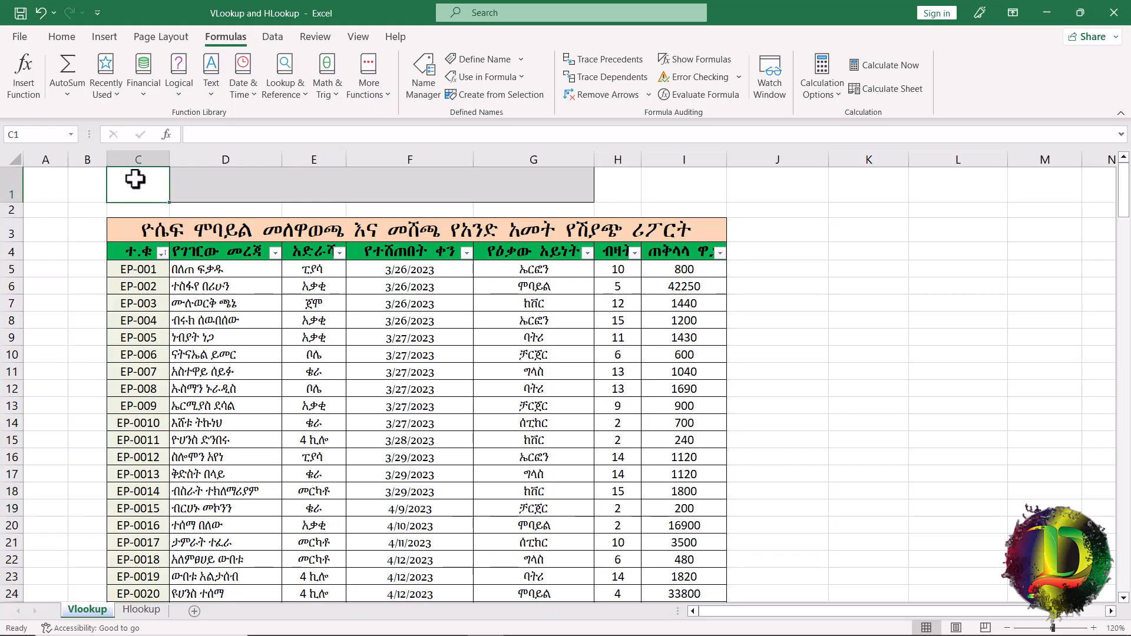
click(309, 189)
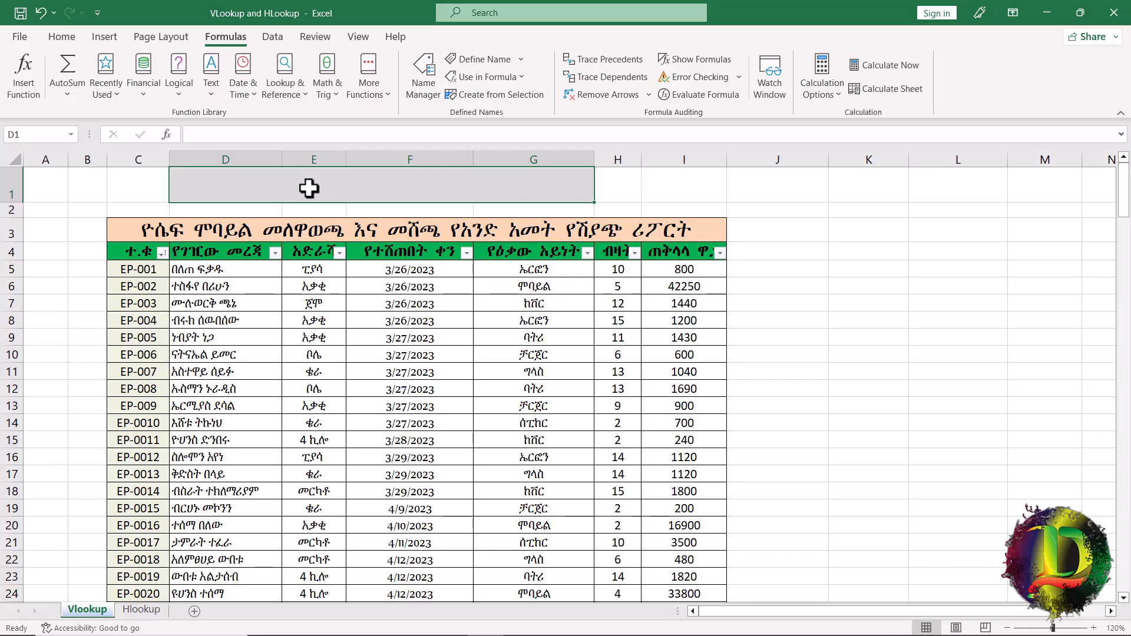
Examine the EP-0015 record across all its columns as the example for a lookup into merged cell D1.
drag(135, 509, 718, 508)
click(704, 508)
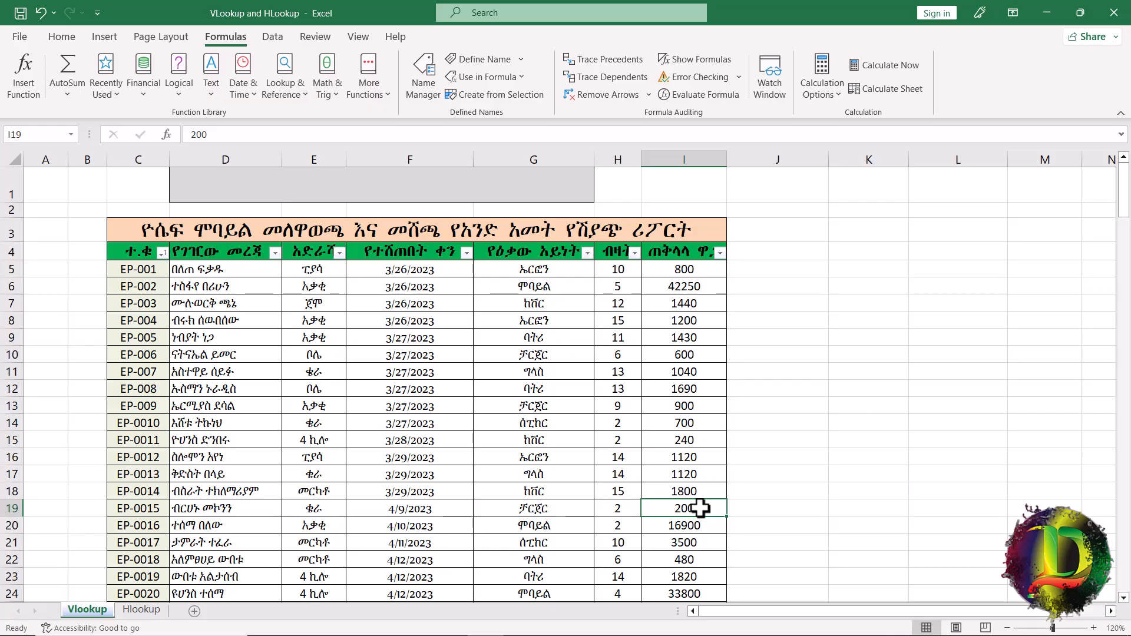
click(141, 510)
drag(205, 509, 682, 515)
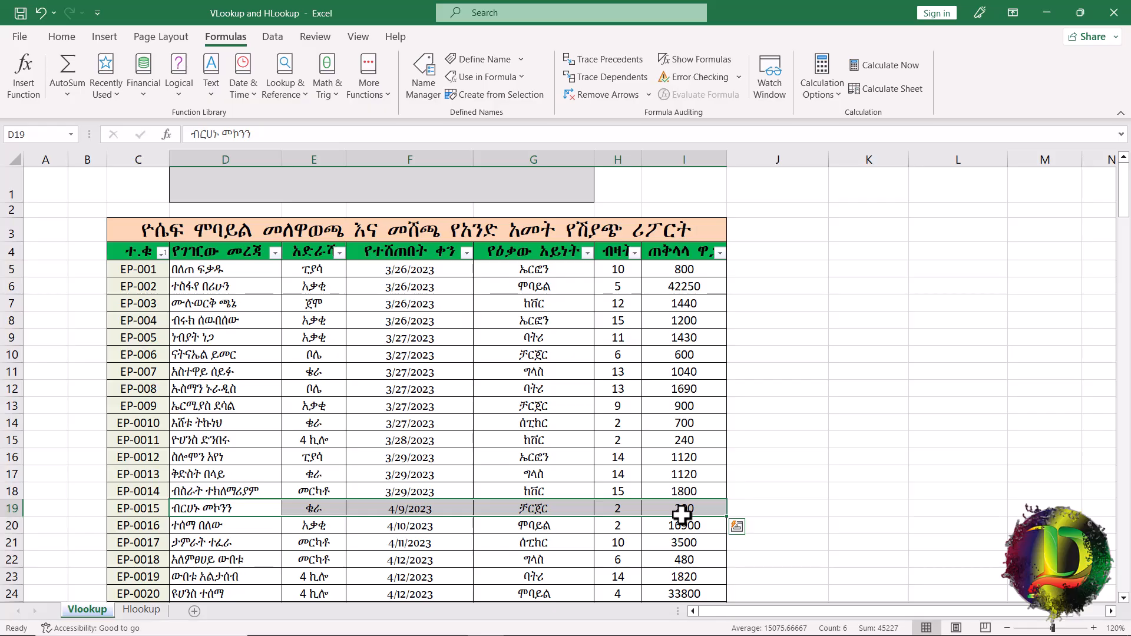
click(322, 198)
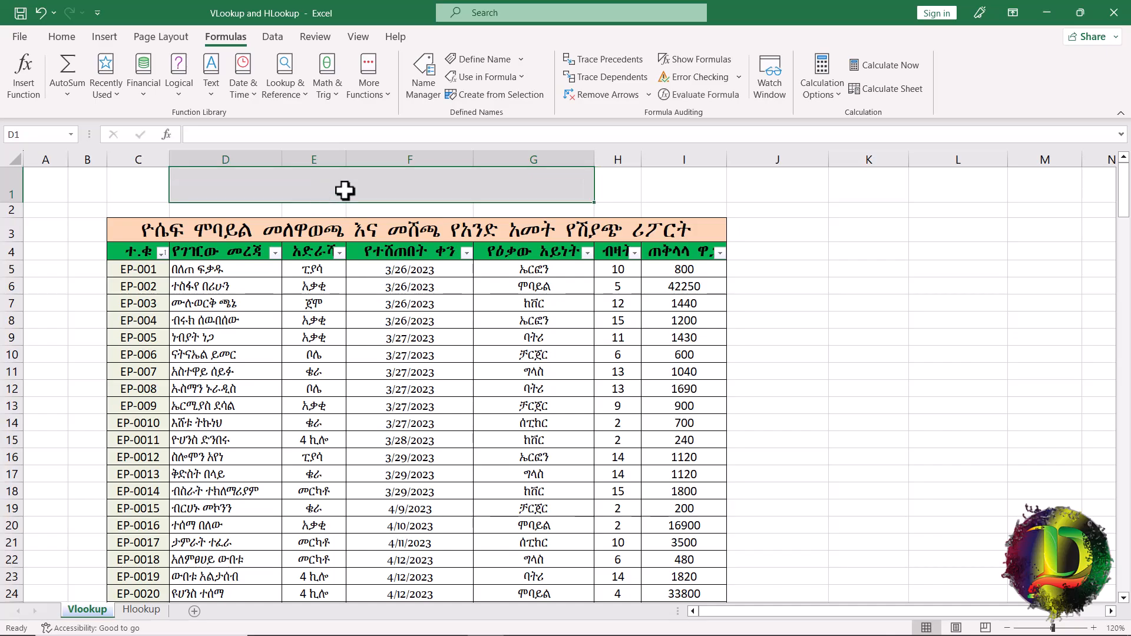
Shorten the first ID in cell C5 to EP-1.
drag(150, 270, 147, 440)
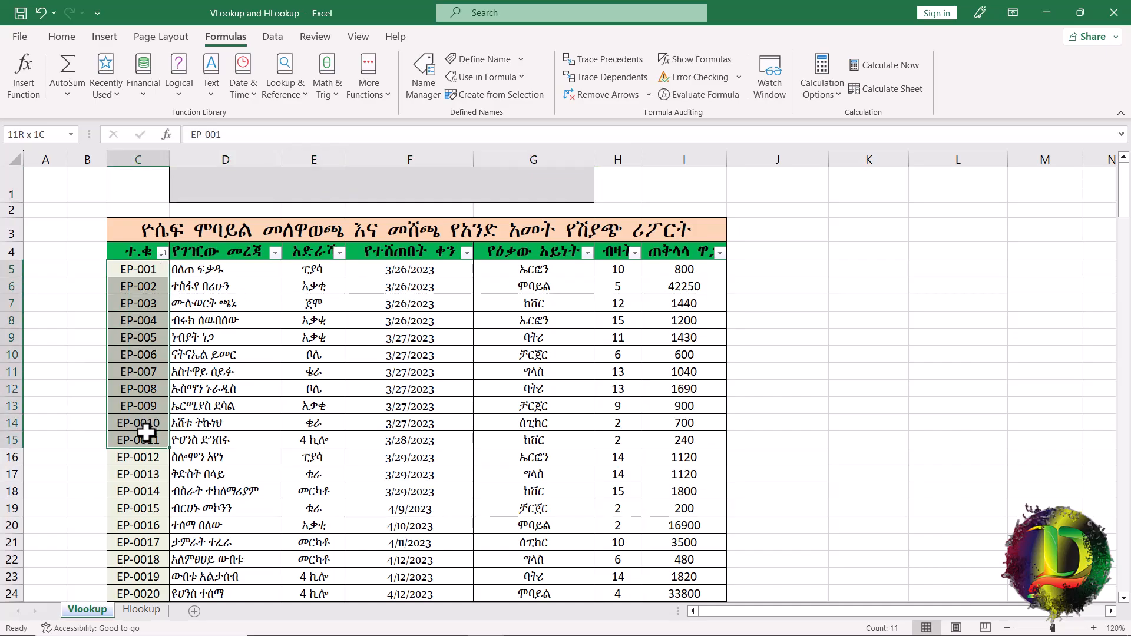
click(131, 273)
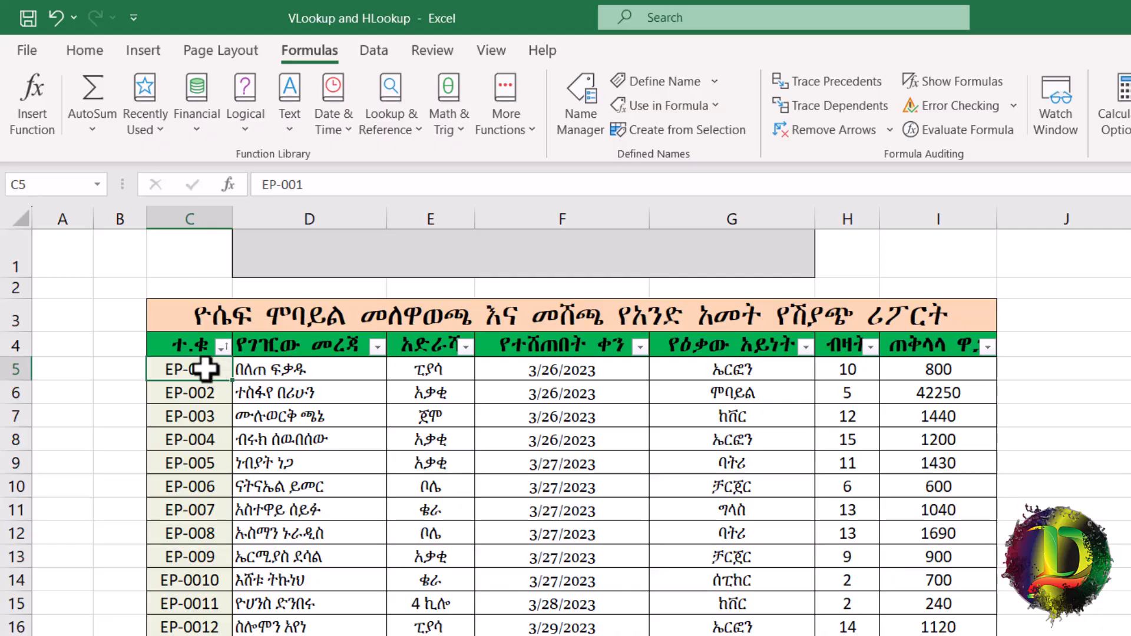
drag(195, 376, 195, 385)
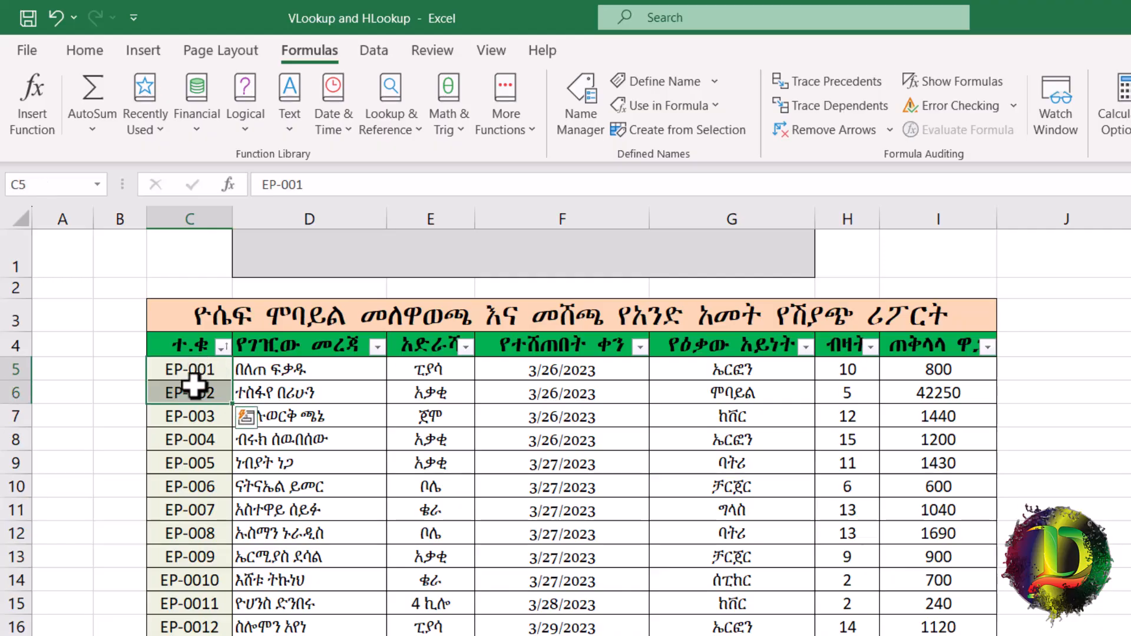
click(194, 377)
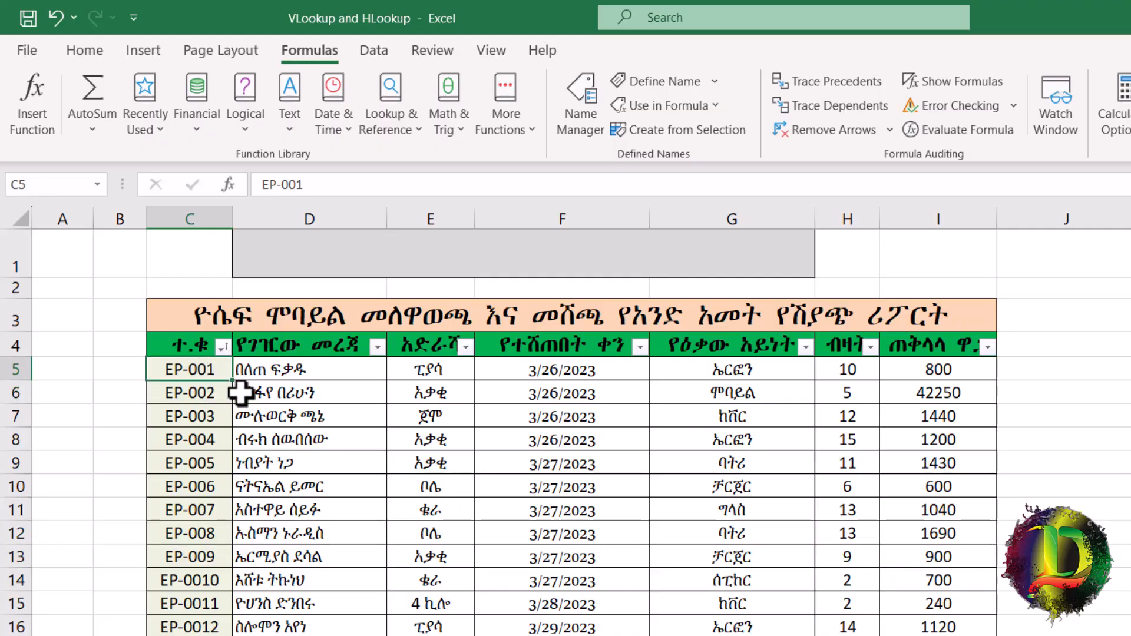
double_click(203, 370)
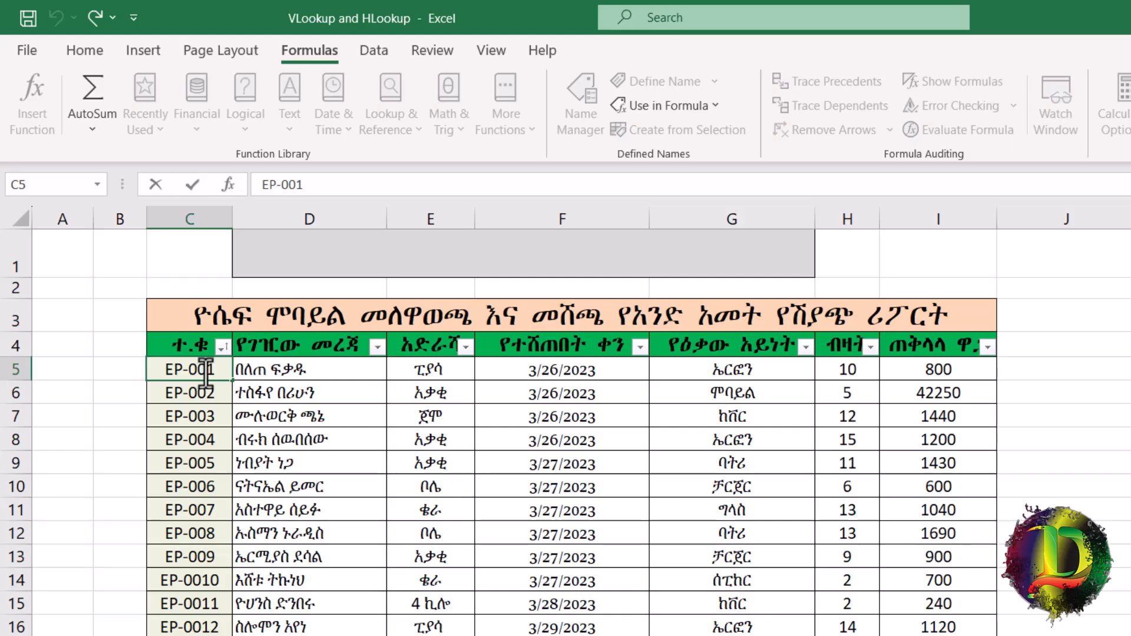
key(BackSpace)
key(BackSpace)
key(Return)
Shorten the second ID in cell C6 to EP-2.
double_click(189, 393)
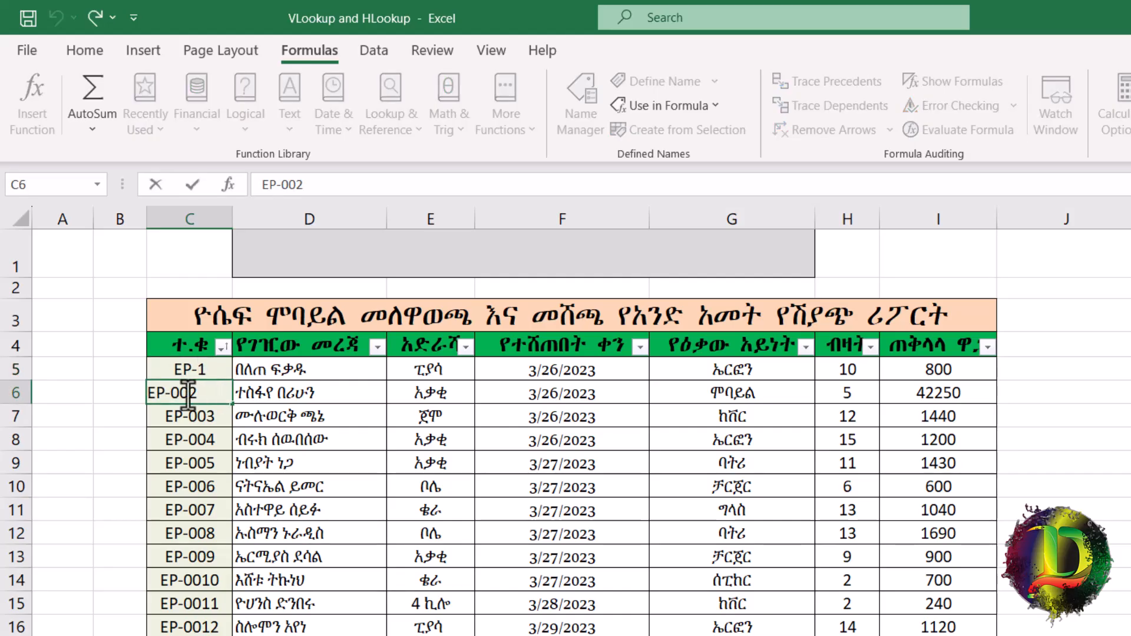
key(BackSpace)
key(BackSpace)
key(Return)
click(195, 392)
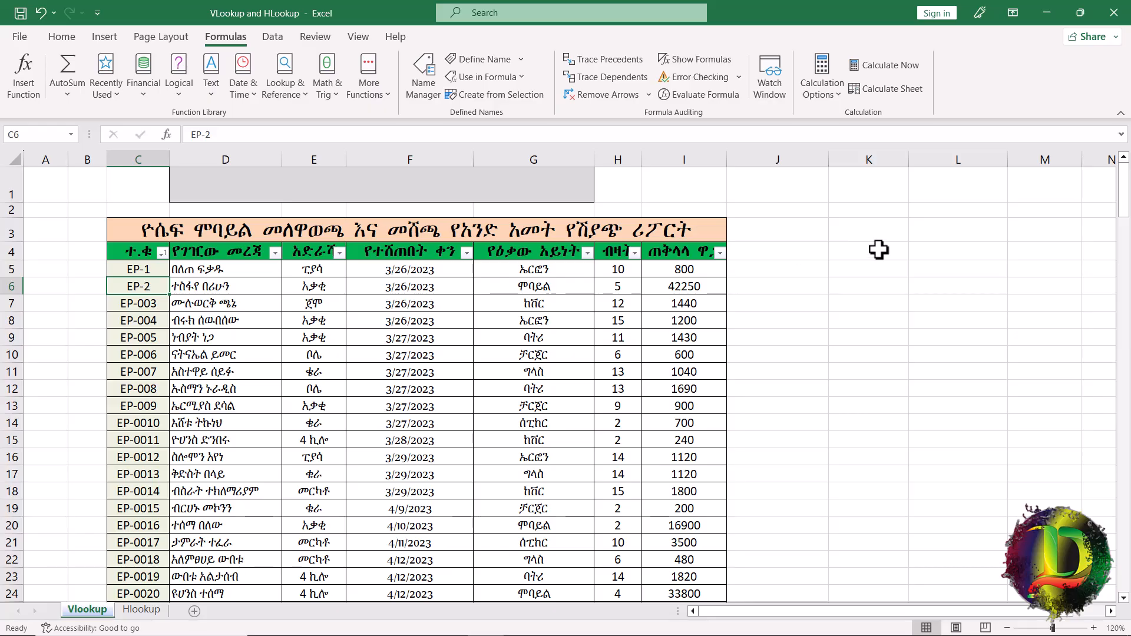
Enter 1 and 2 in cells K4 and K5 as the start of a sample number series.
click(926, 267)
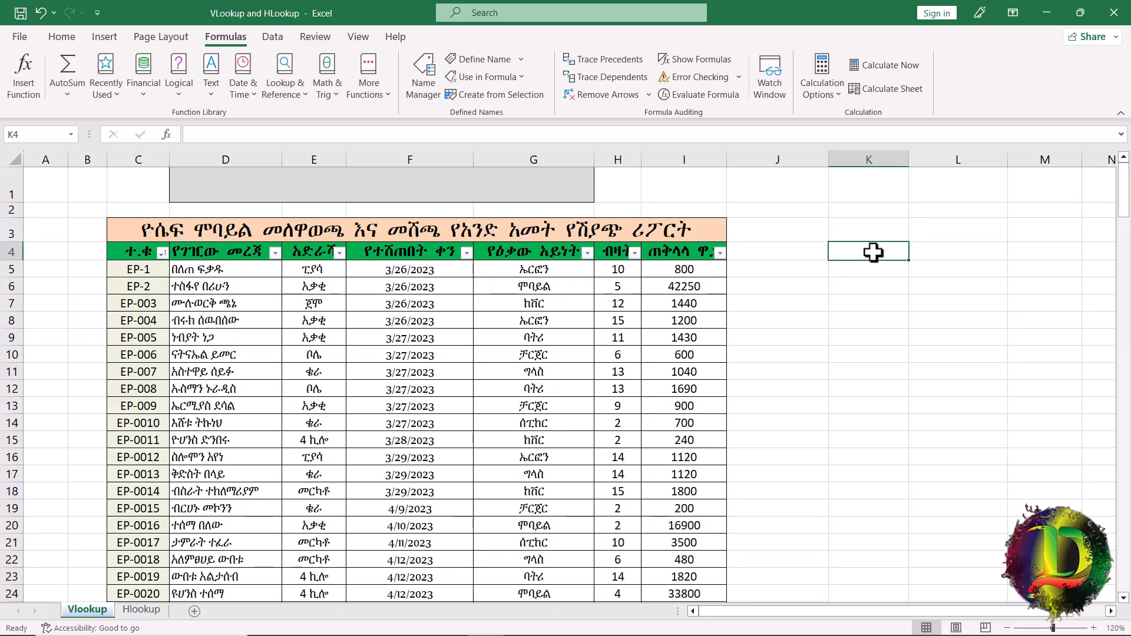
text(1)
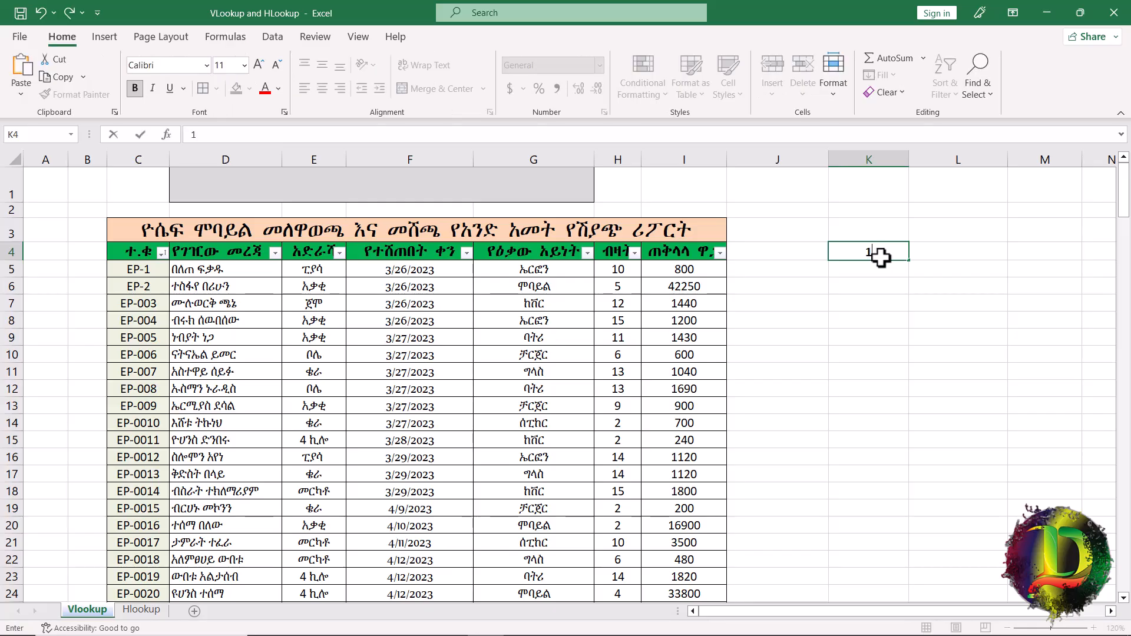
key(Return)
text(2)
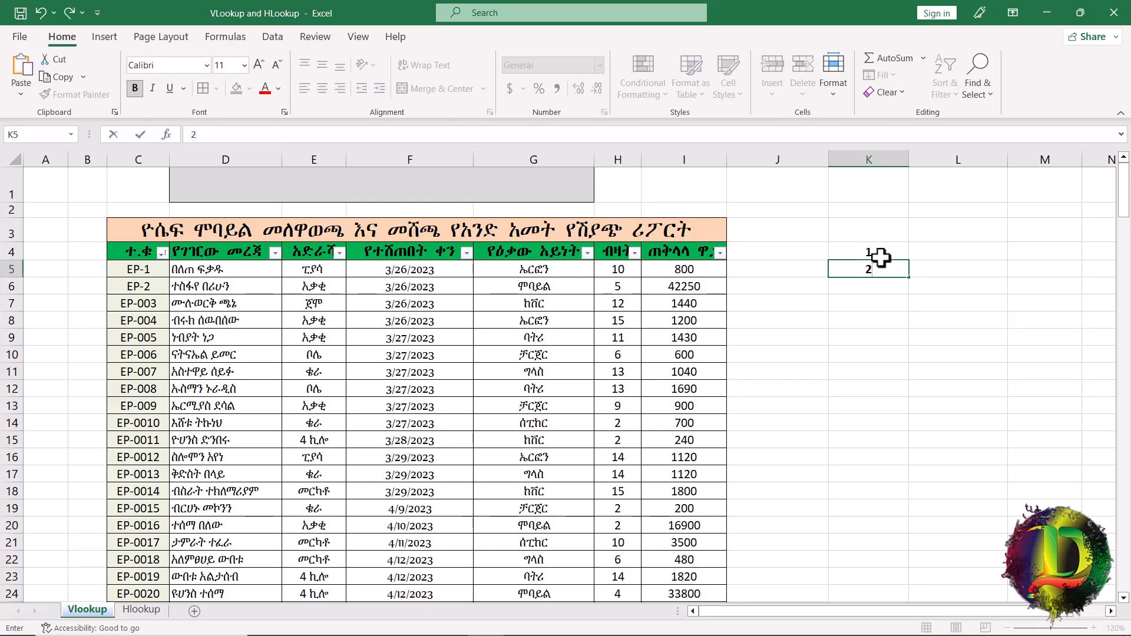
drag(875, 254, 884, 273)
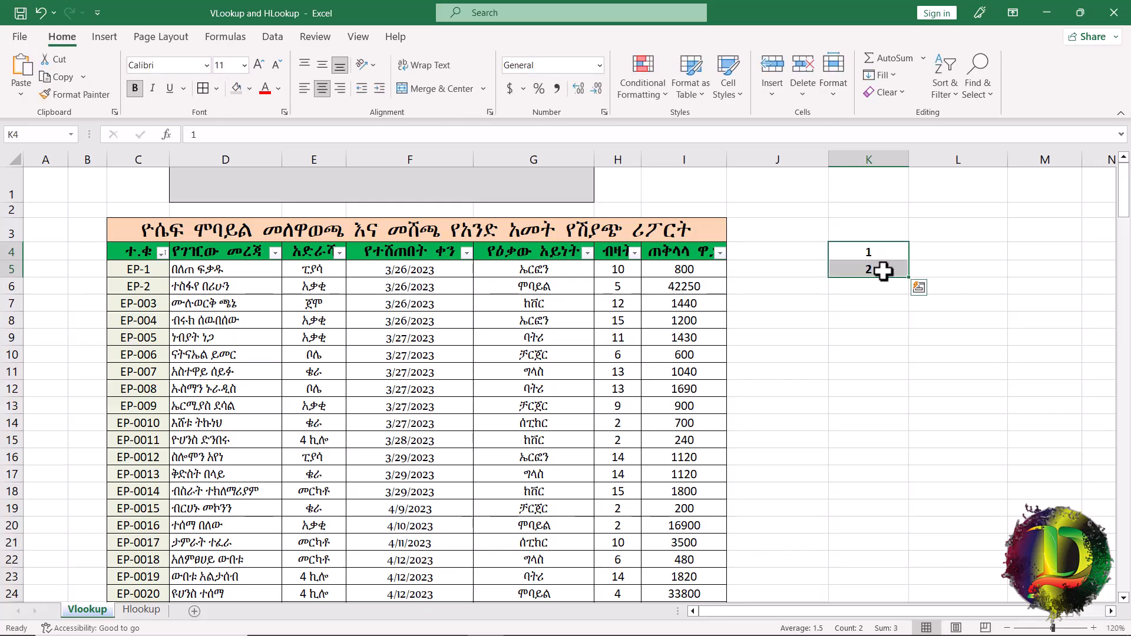
click(873, 290)
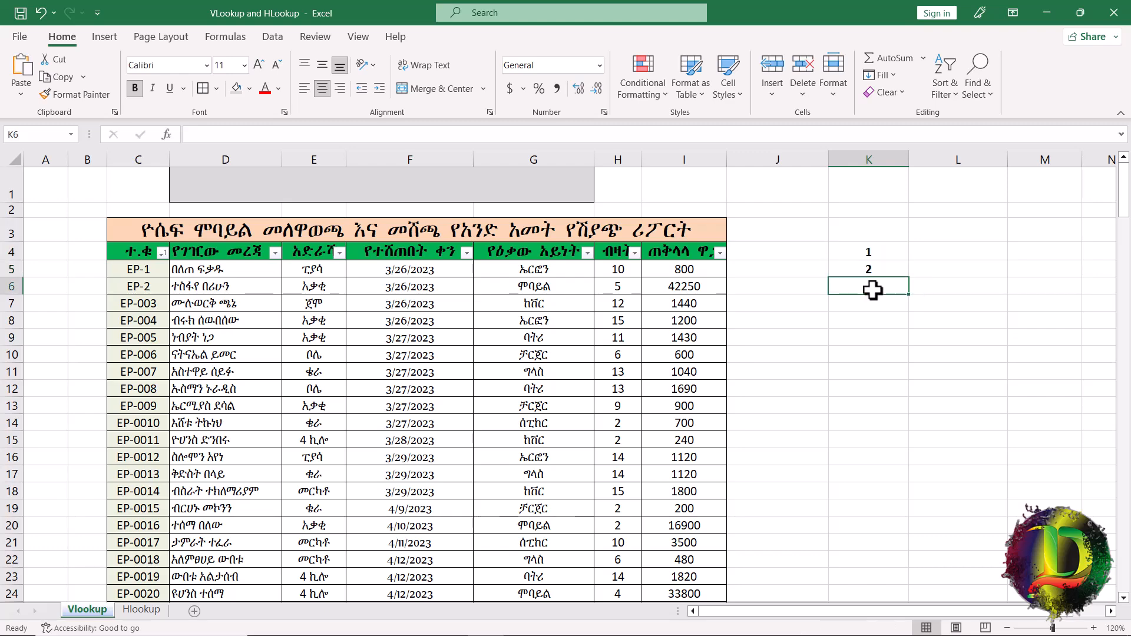
click(859, 311)
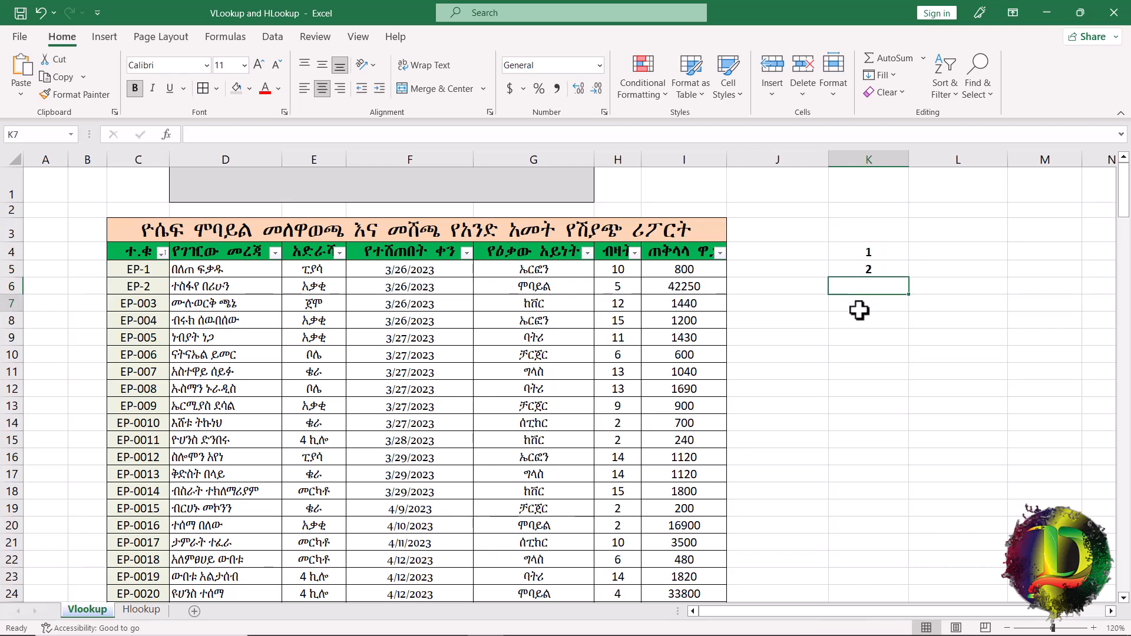
click(859, 324)
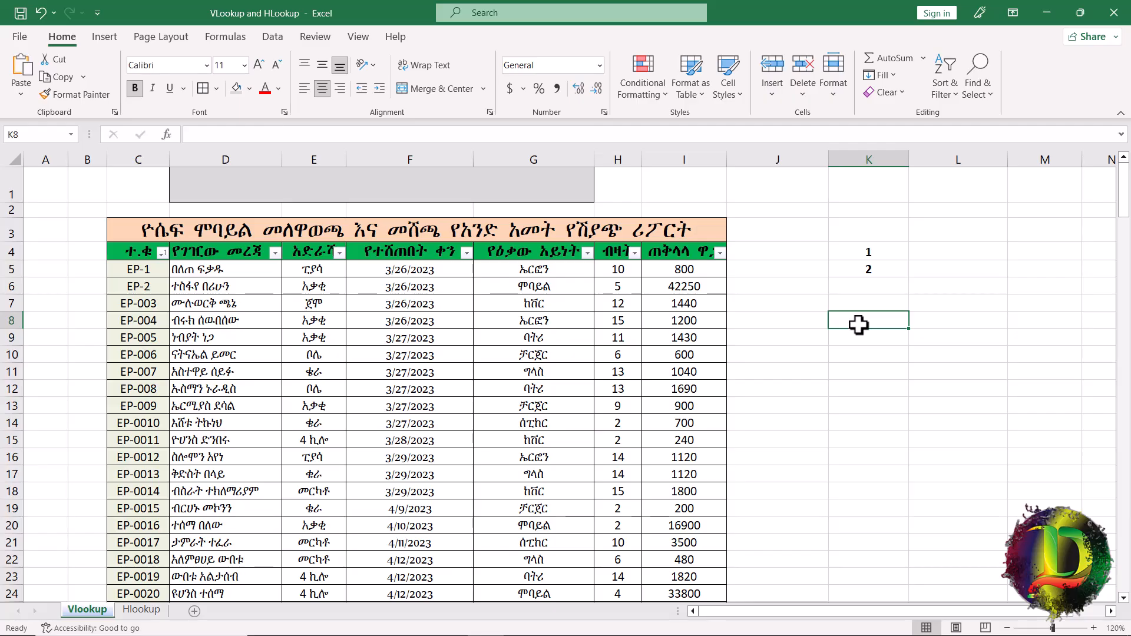
Fill the 1, 2 series from K4:K5 down to K22, and clear the filled numbers.
drag(869, 250, 867, 265)
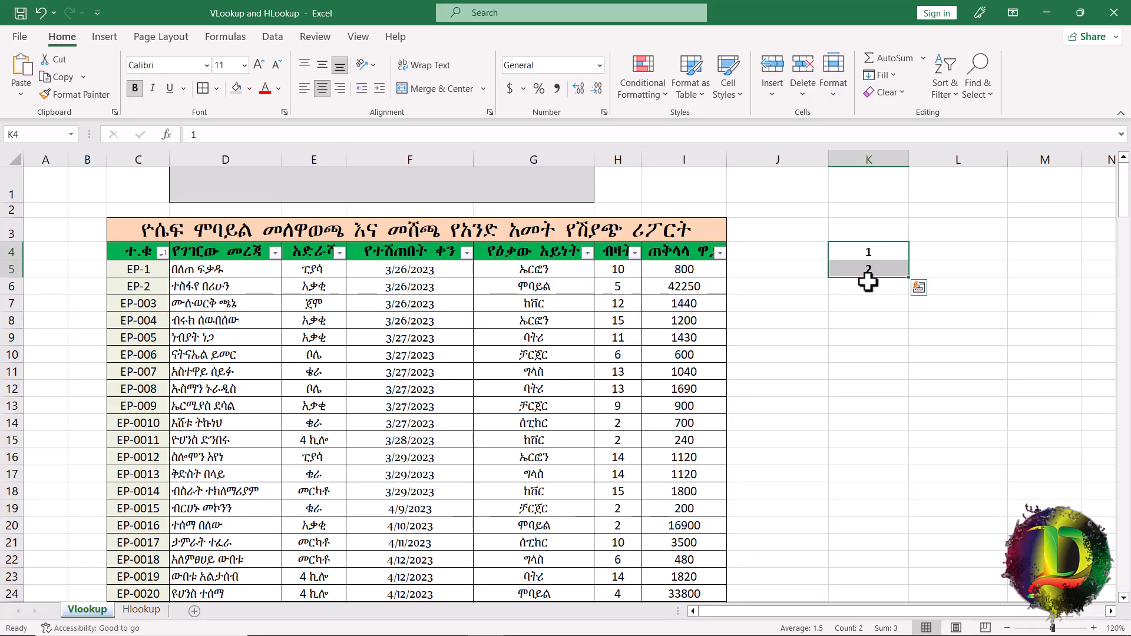
drag(909, 278, 914, 575)
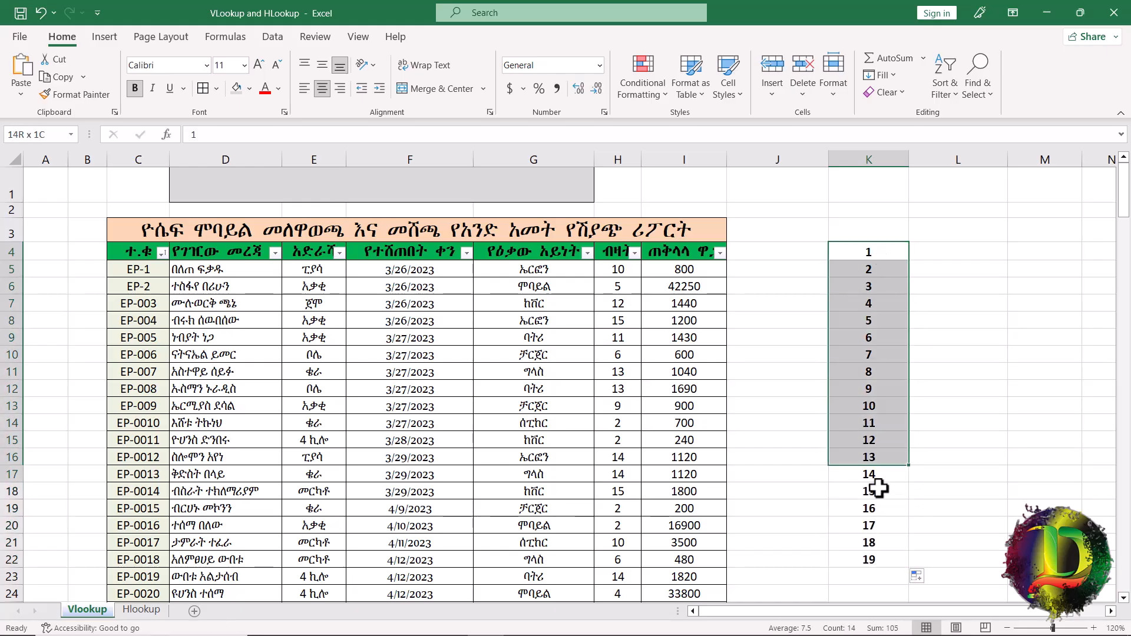
key(Delete)
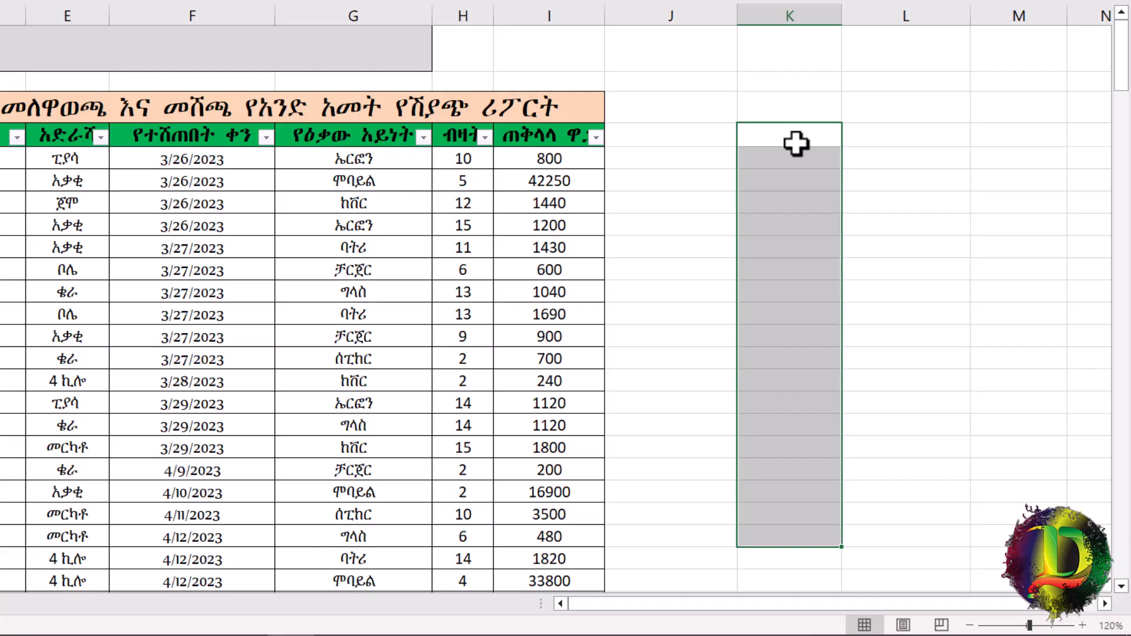
Enter 1 and 3 in K4:K5, fill the odd-number series down to K22, and clear it.
click(801, 151)
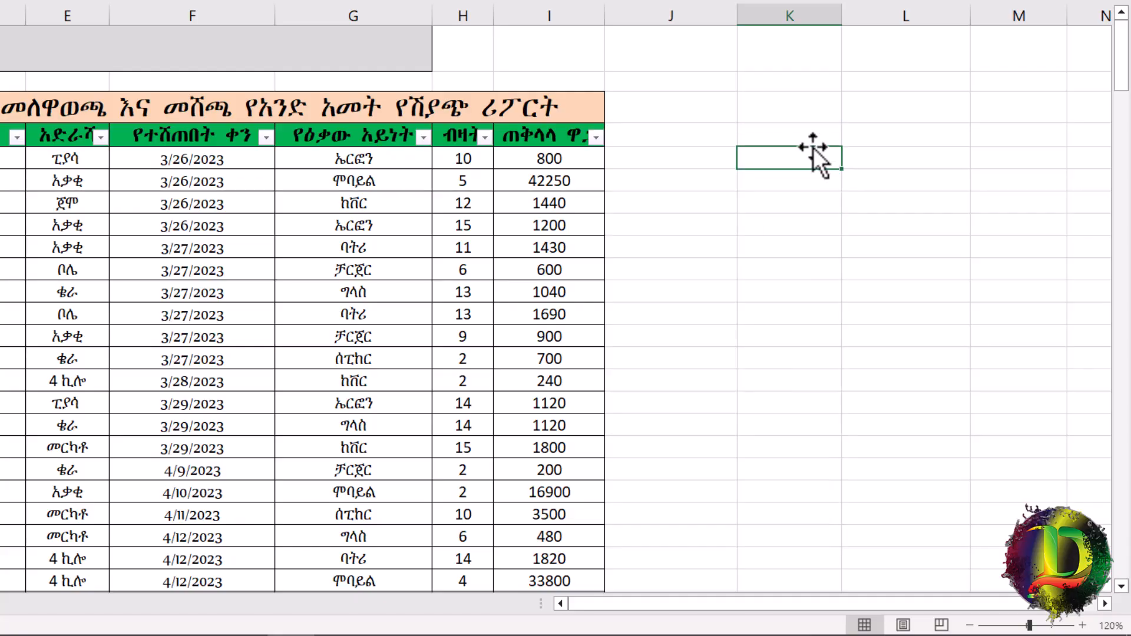
key(Down)
text(3)
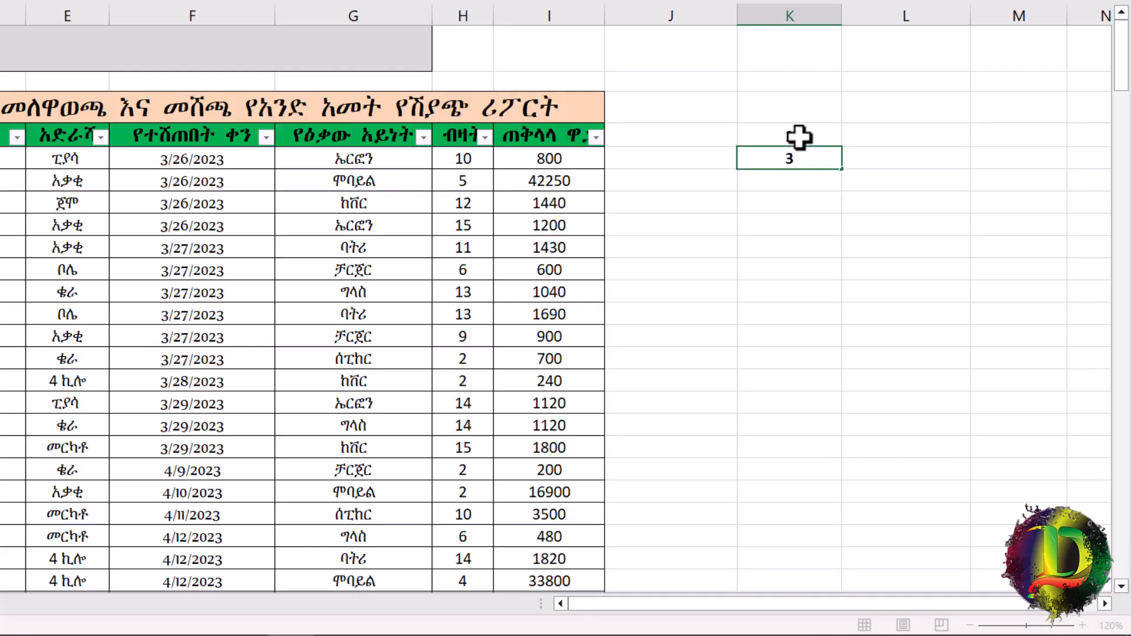
drag(799, 137, 798, 159)
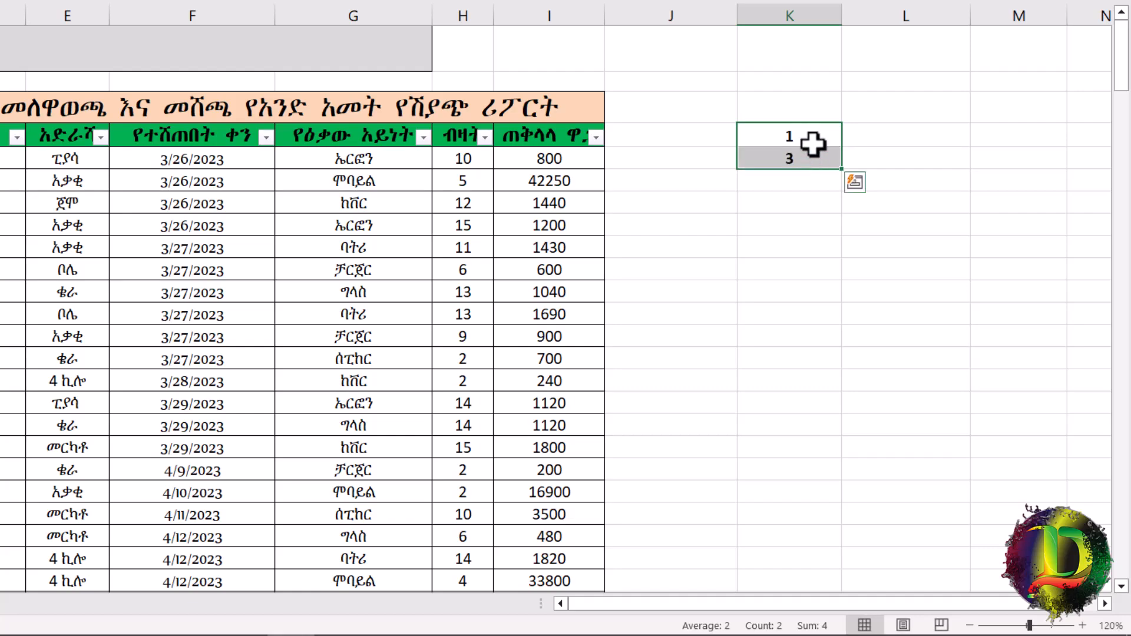
drag(846, 174, 837, 547)
drag(804, 140, 798, 538)
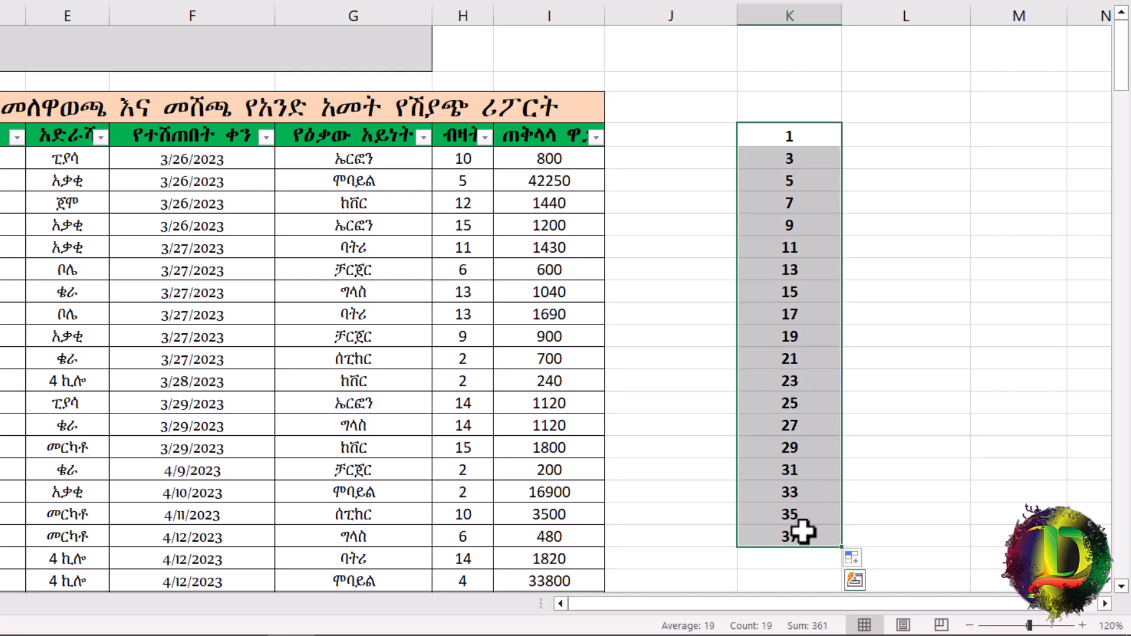
key(Delete)
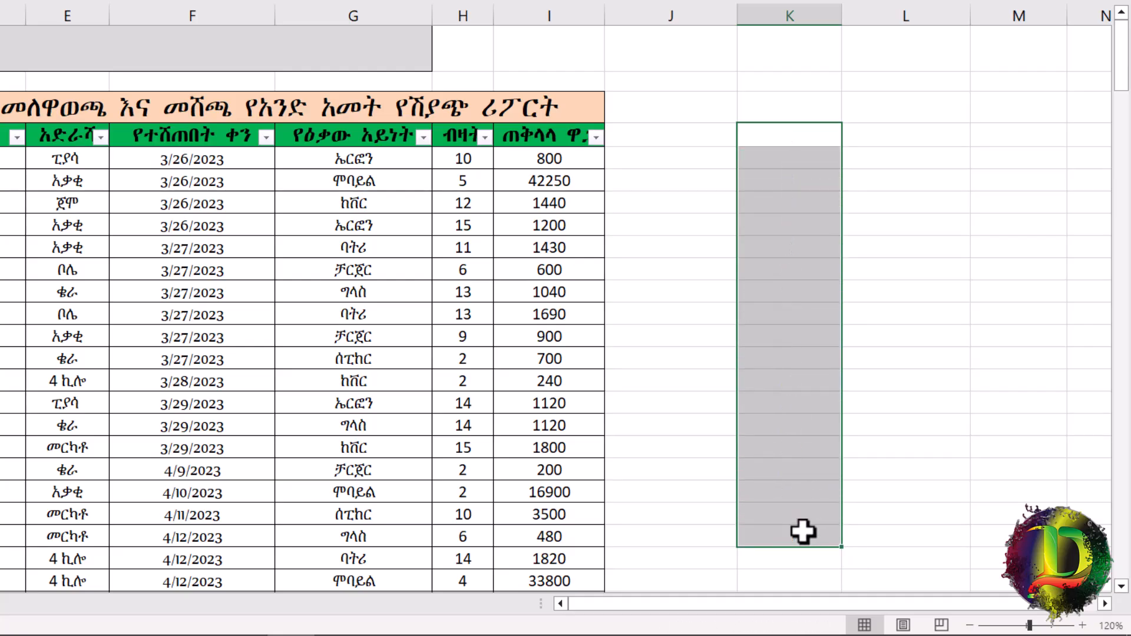
Enter Sunday in K4, fill the weekday series down to K21, and clear it.
text(s)
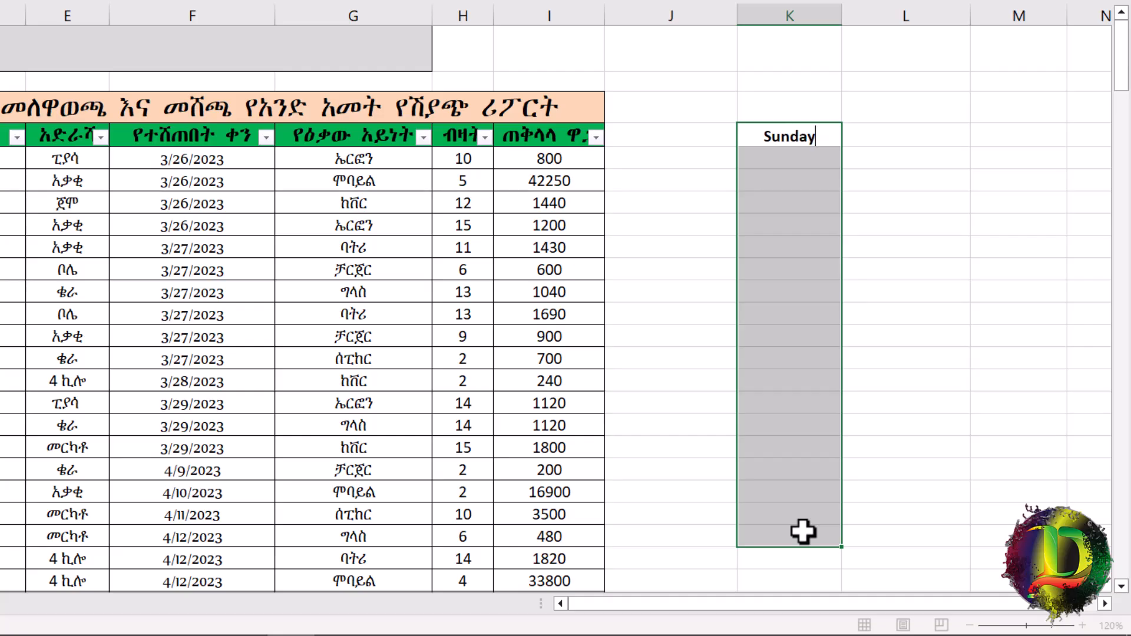
click(821, 158)
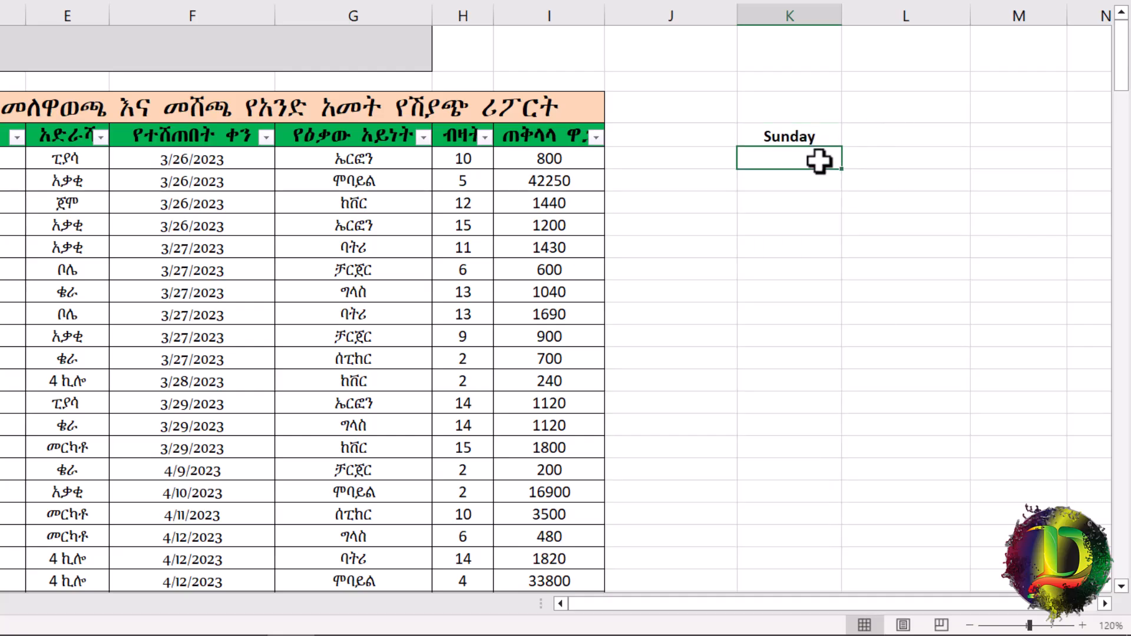
click(804, 140)
drag(847, 152, 828, 526)
drag(790, 141, 801, 521)
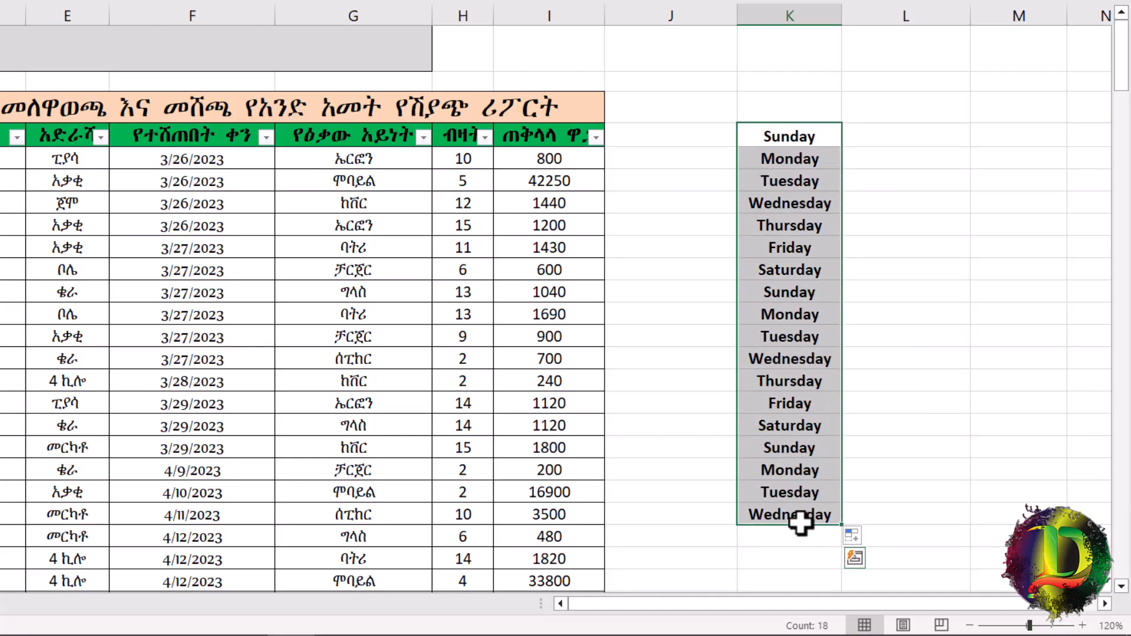
key(Delete)
Enter january in K4, fill the month series down to K20, and clear it.
text(ja)
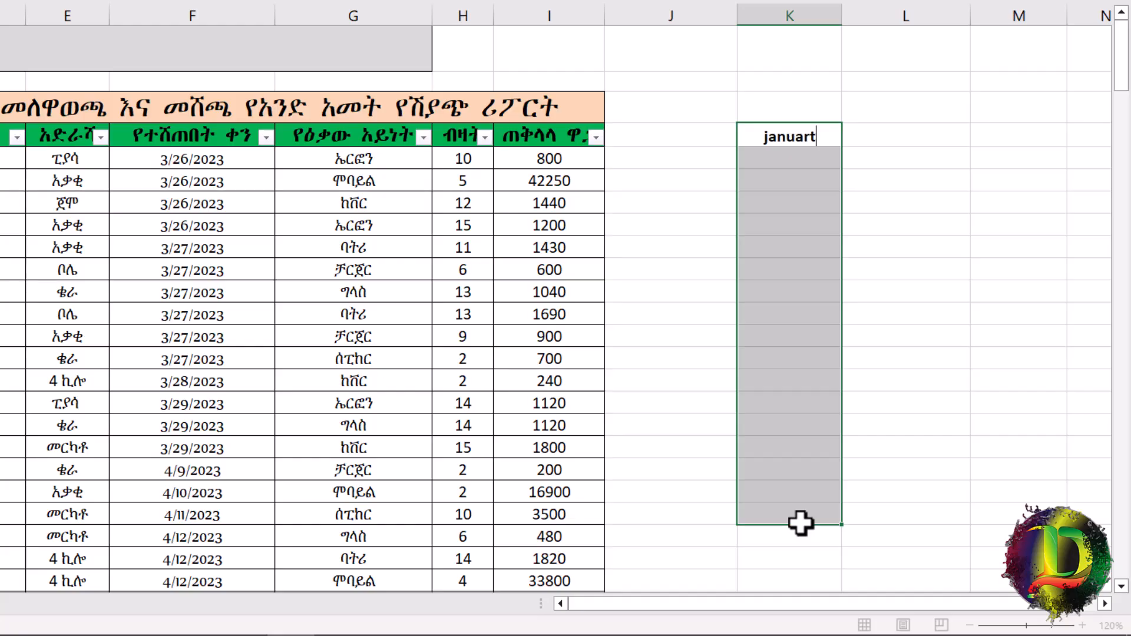
text(nuary)
click(796, 139)
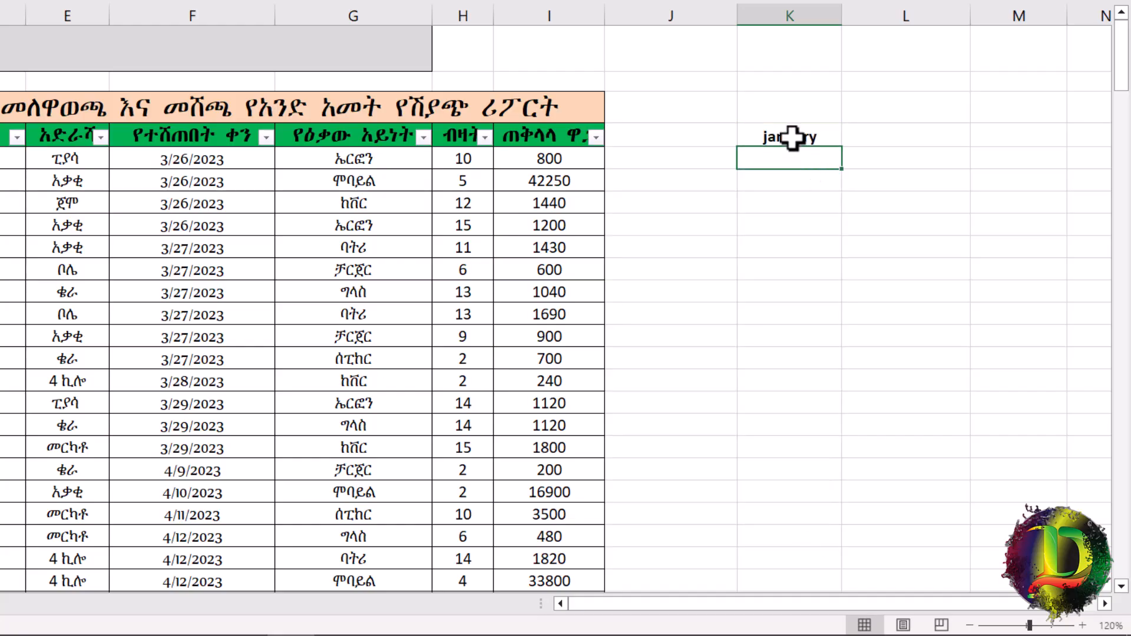
drag(840, 152, 827, 495)
drag(801, 139, 795, 493)
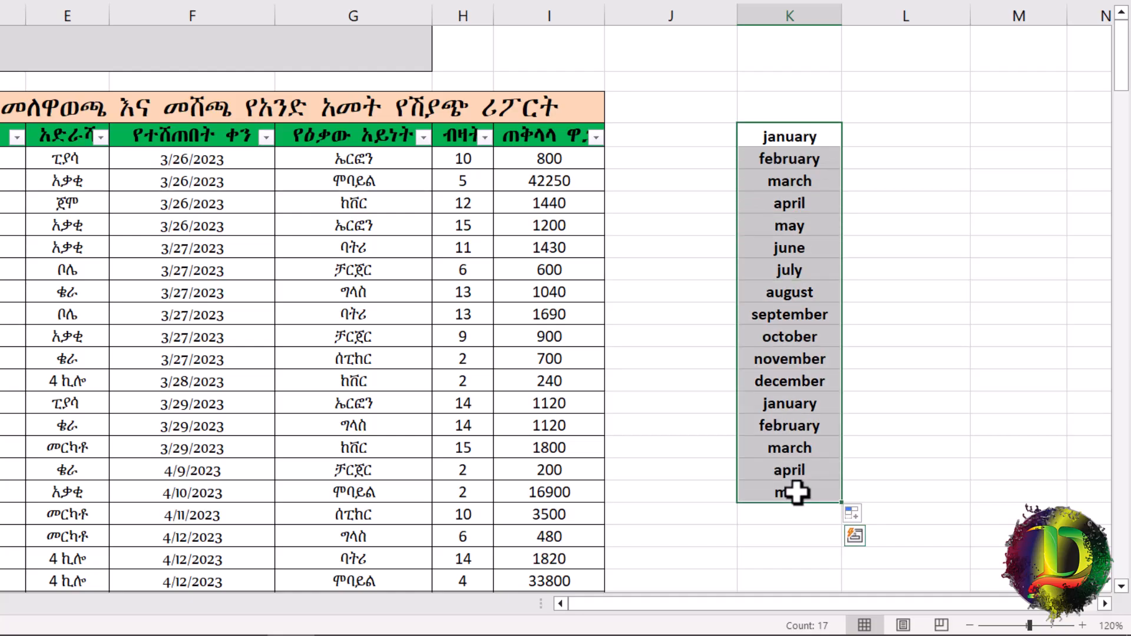
key(Delete)
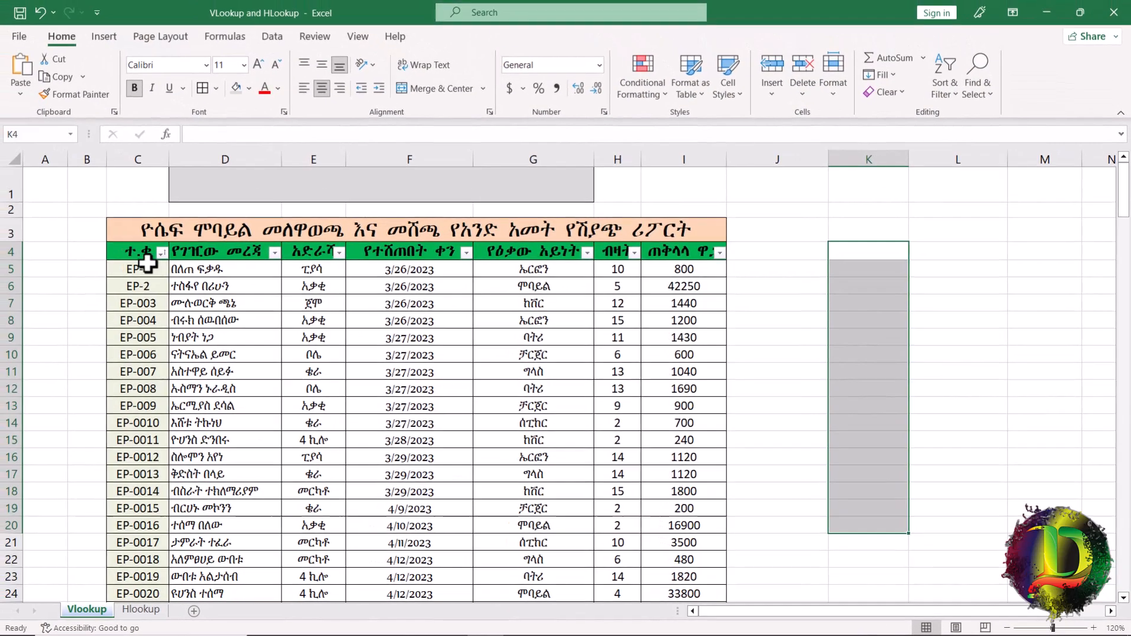
Fill the ID series from EP-1 and EP-2 in C5:C6 down to the table's last row, C54.
click(142, 268)
drag(146, 270, 145, 288)
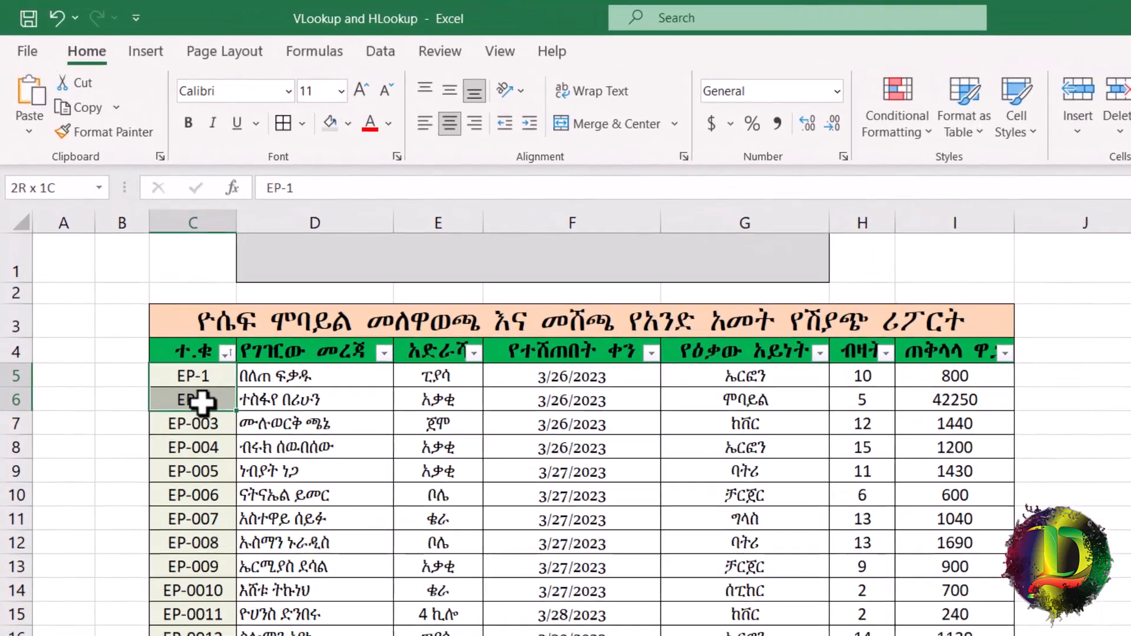
drag(202, 403, 202, 403)
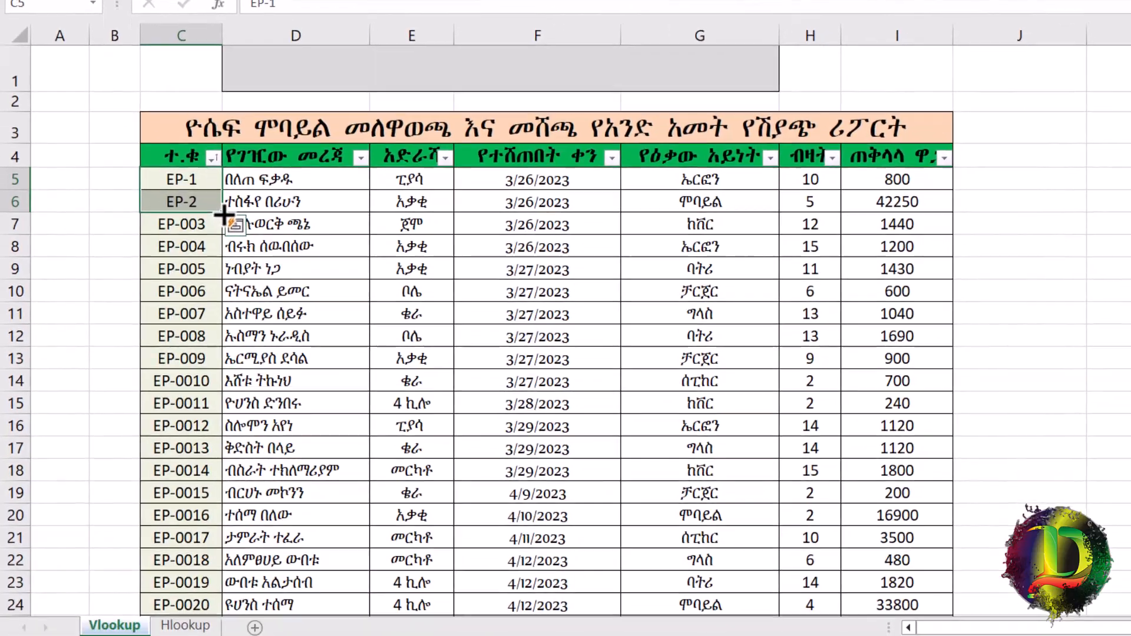
drag(237, 413, 235, 502)
drag(218, 272, 192, 554)
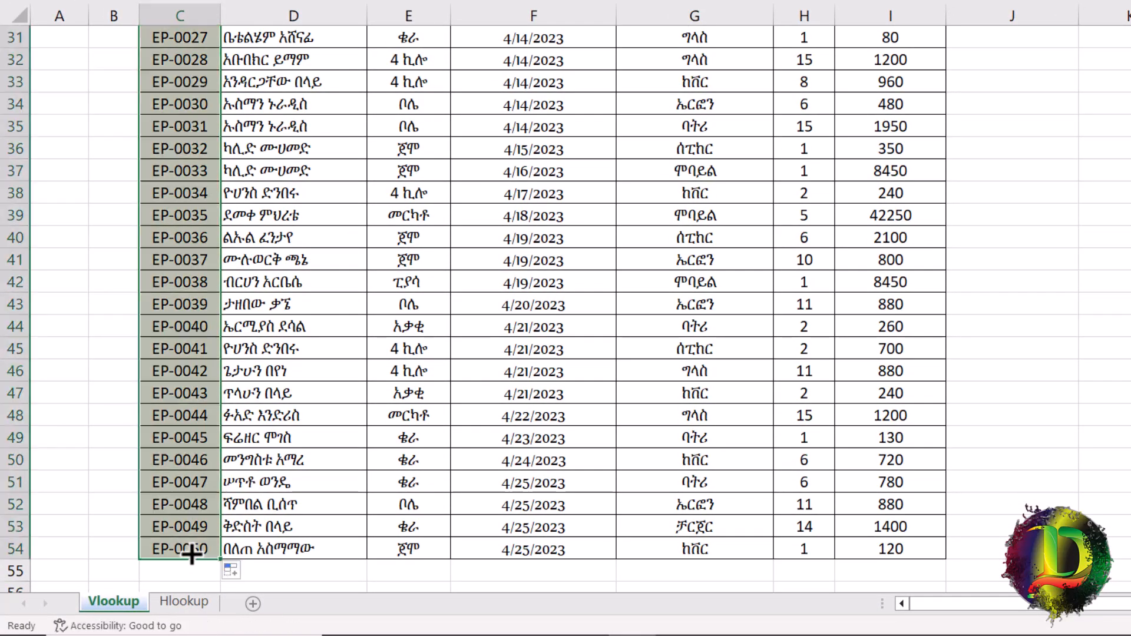
scroll(200, 324, up, 5)
scroll(209, 238, up, 5)
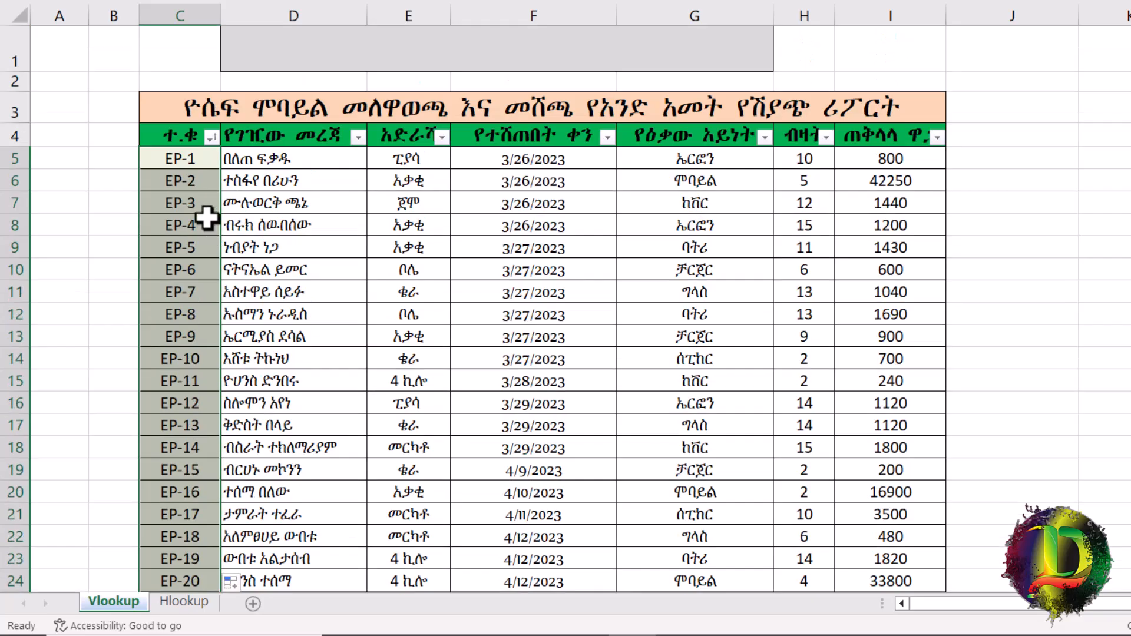
click(177, 159)
Start a VLOOKUP formula in merged cell D1 with the text "EP-13" in quotation marks as the lookup value.
click(441, 53)
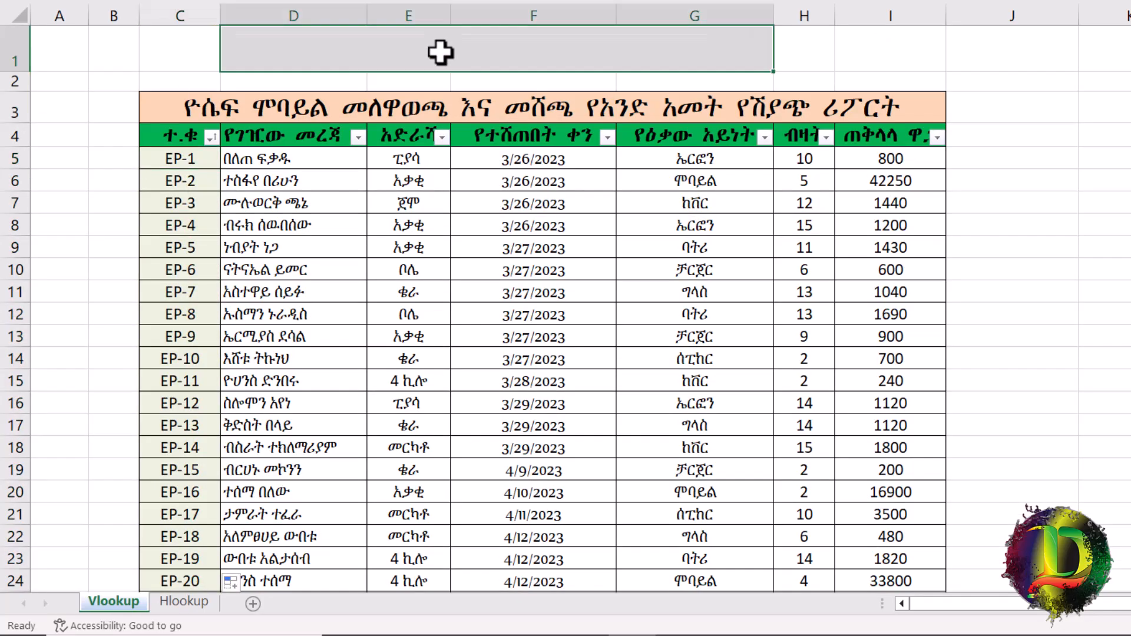
text(=vloo)
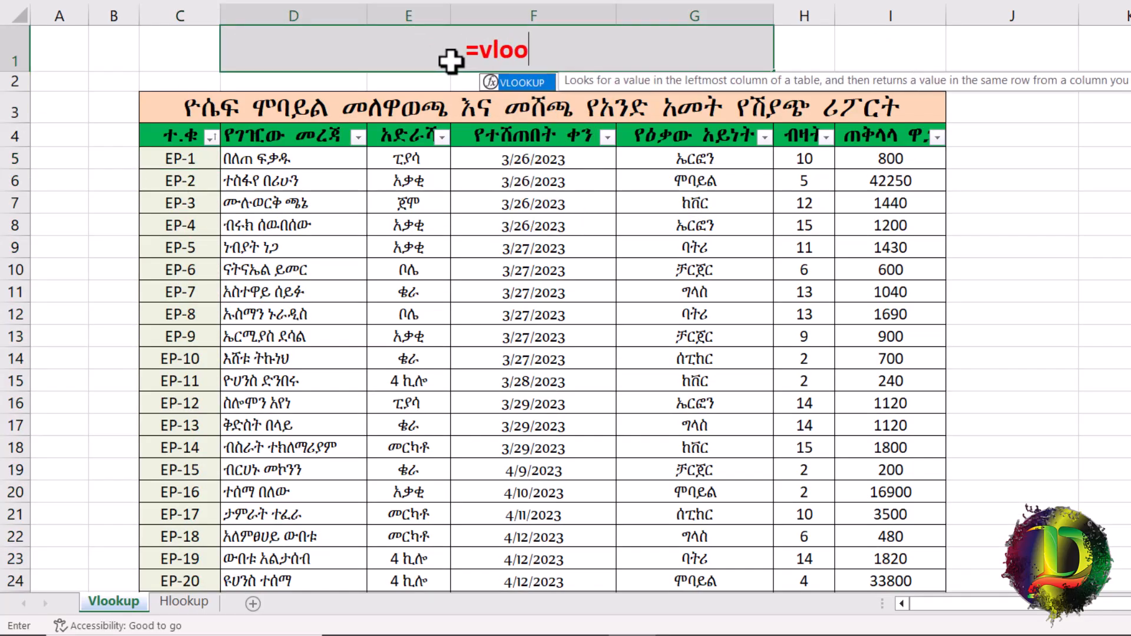
key(Tab)
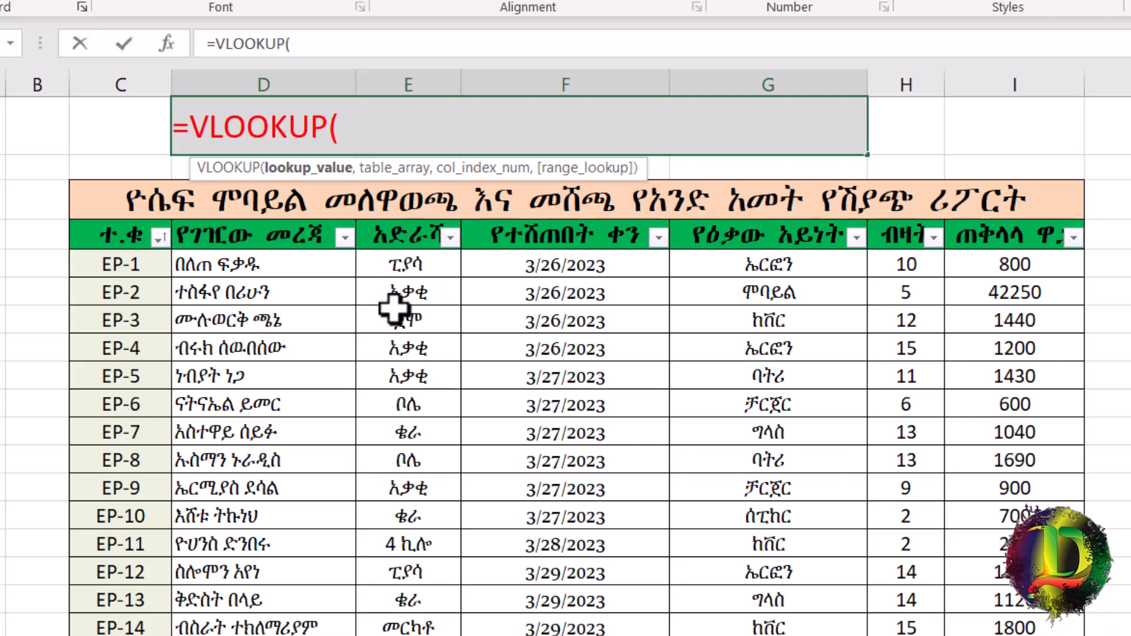
text(EP-13)
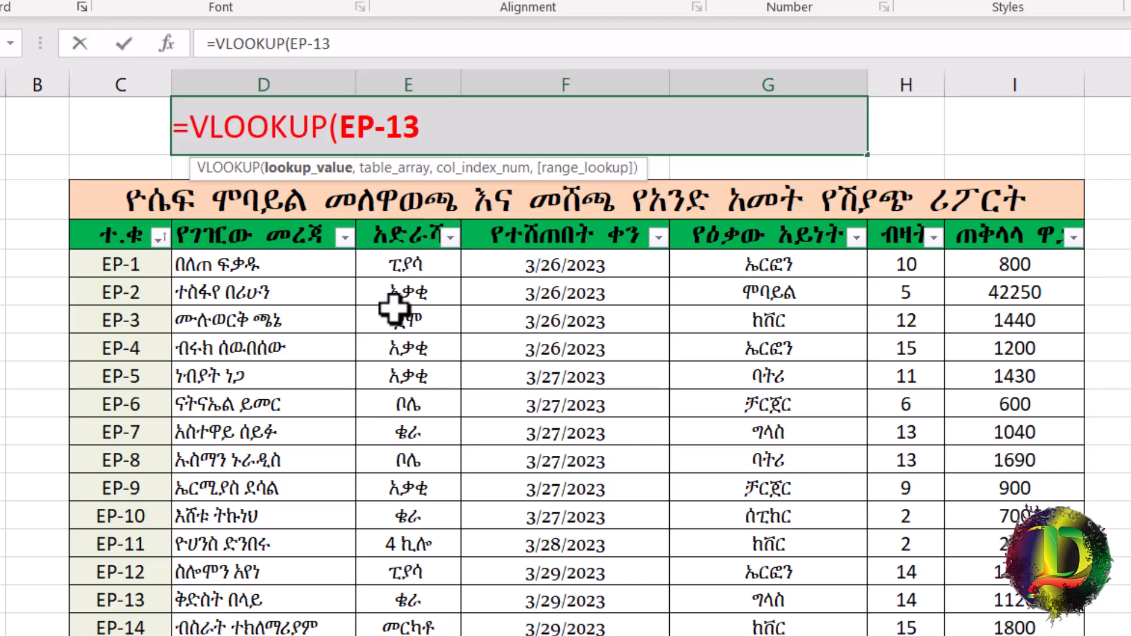
click(353, 134)
text(")
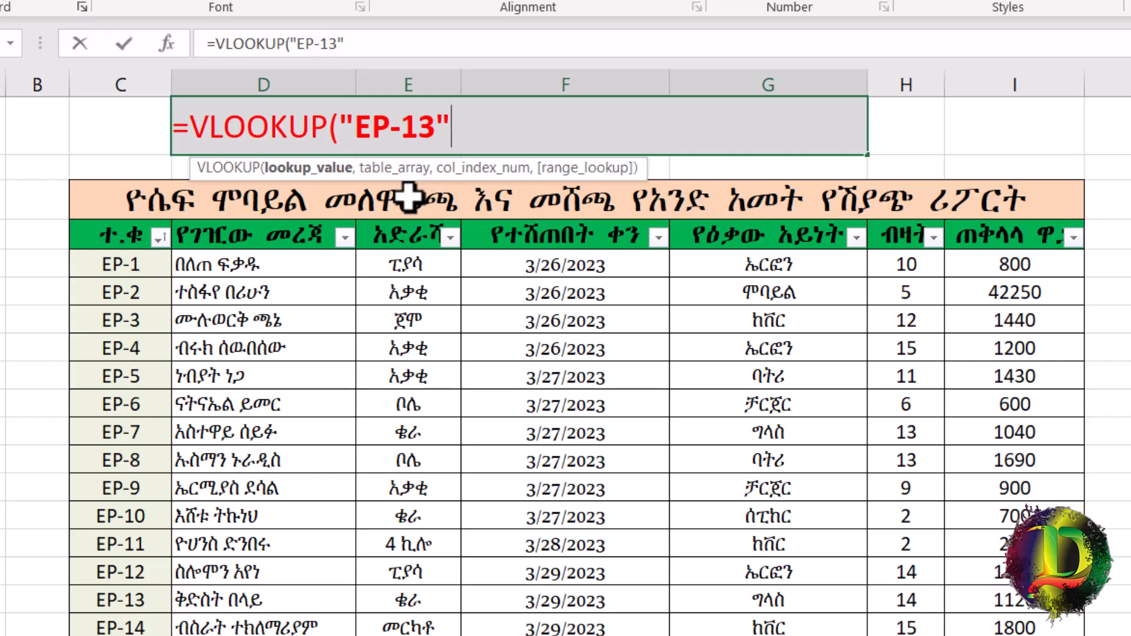
text(,)
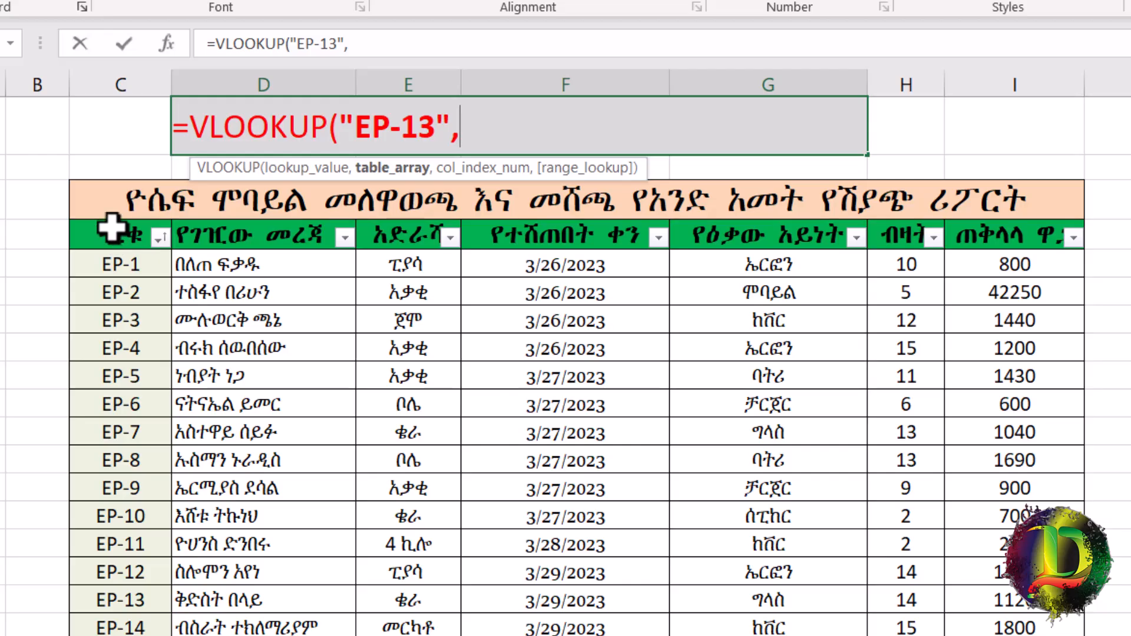
Set the VLOOKUP formula's table array to C4:I54 and its column index number to 2.
drag(114, 237, 989, 532)
scroll(498, 283, up, 10)
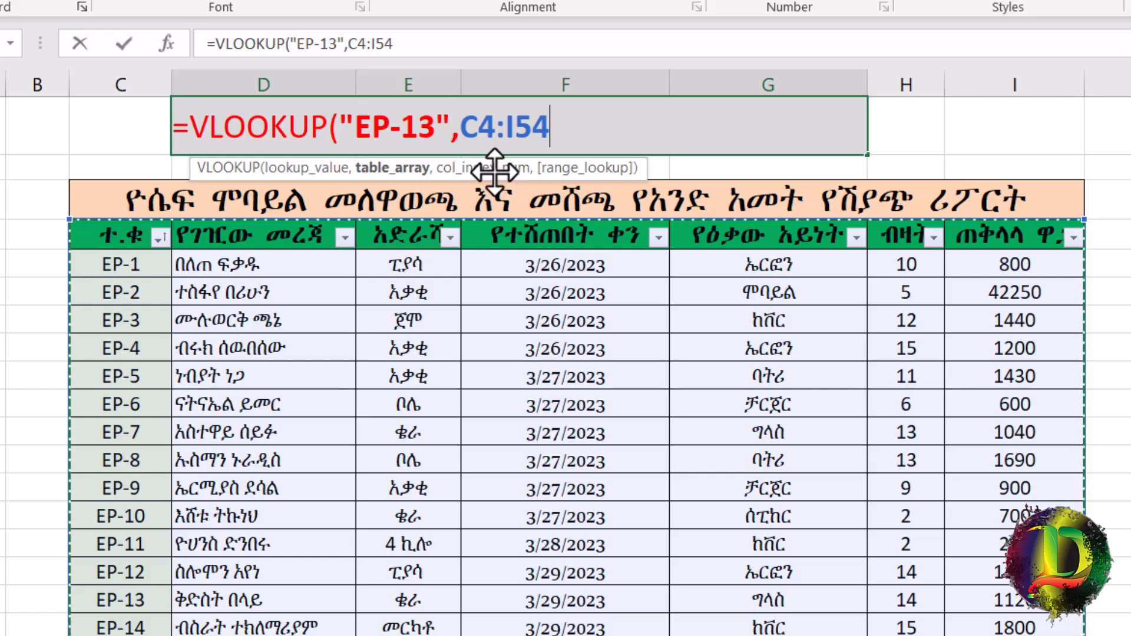
text(,2)
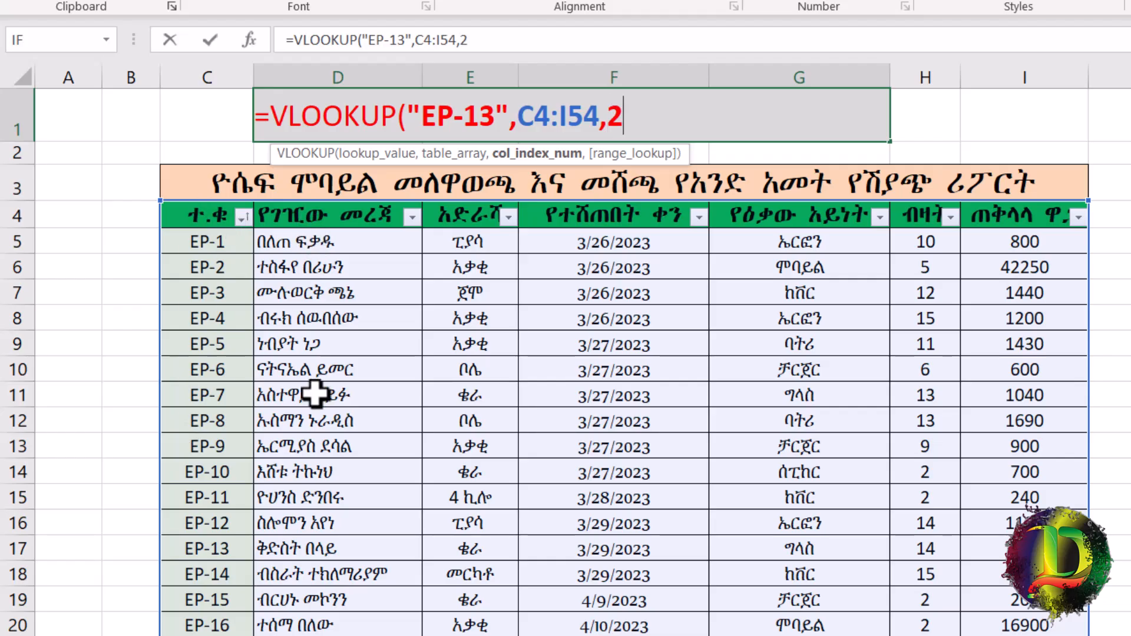
text(,)
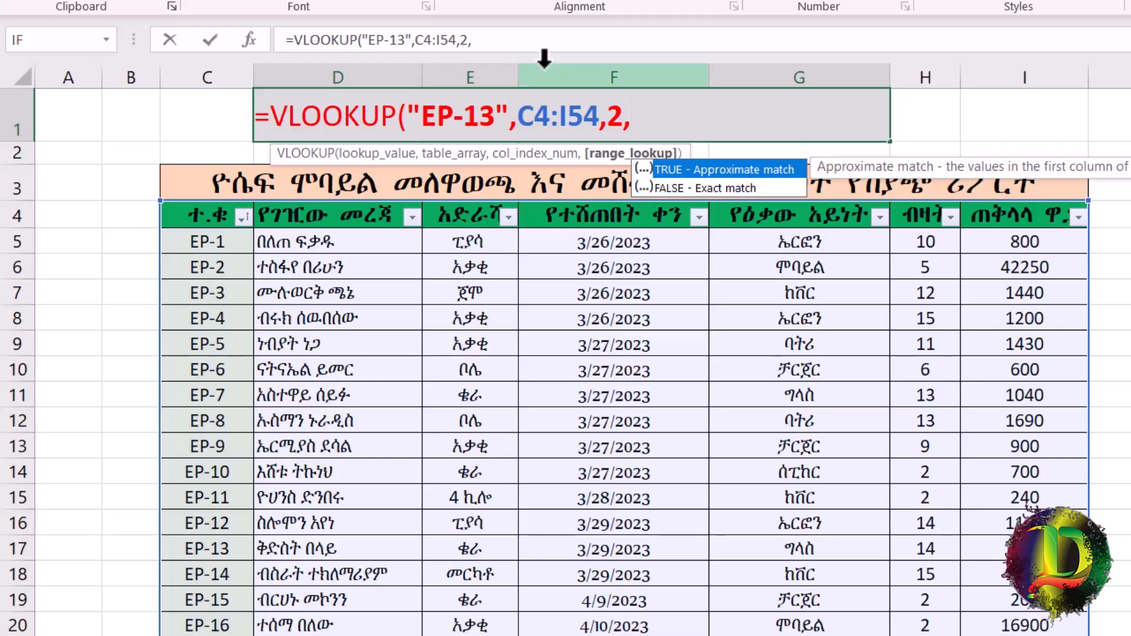
Complete the VLOOKUP formula in D1 with FALSE for an exact match, then check its result against the EP-13 row.
drag(498, 118, 427, 126)
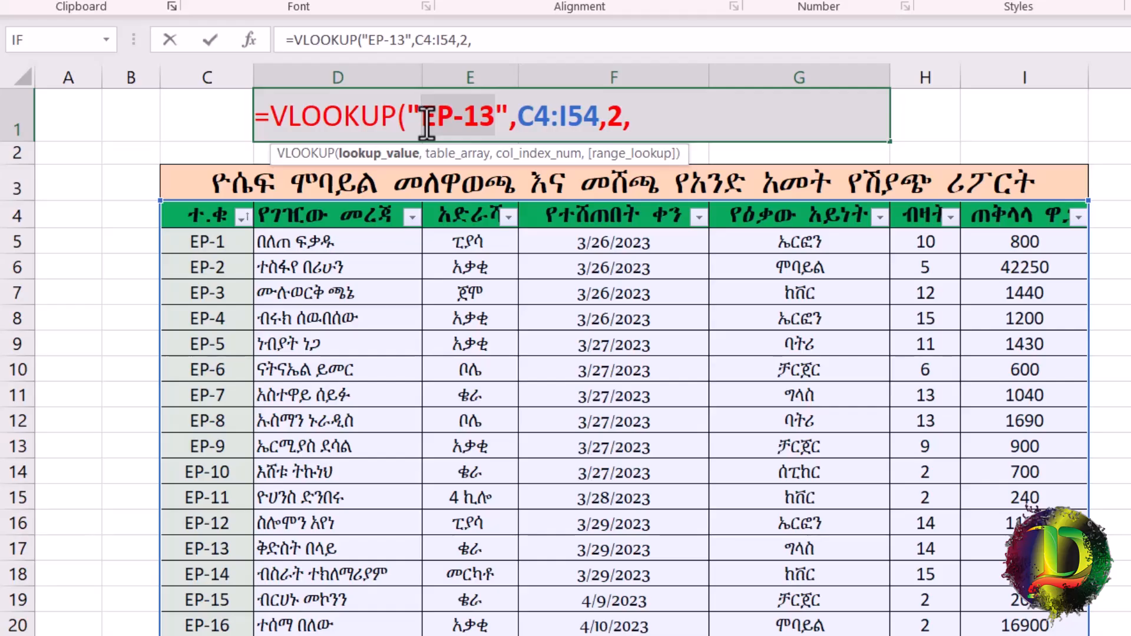
click(639, 120)
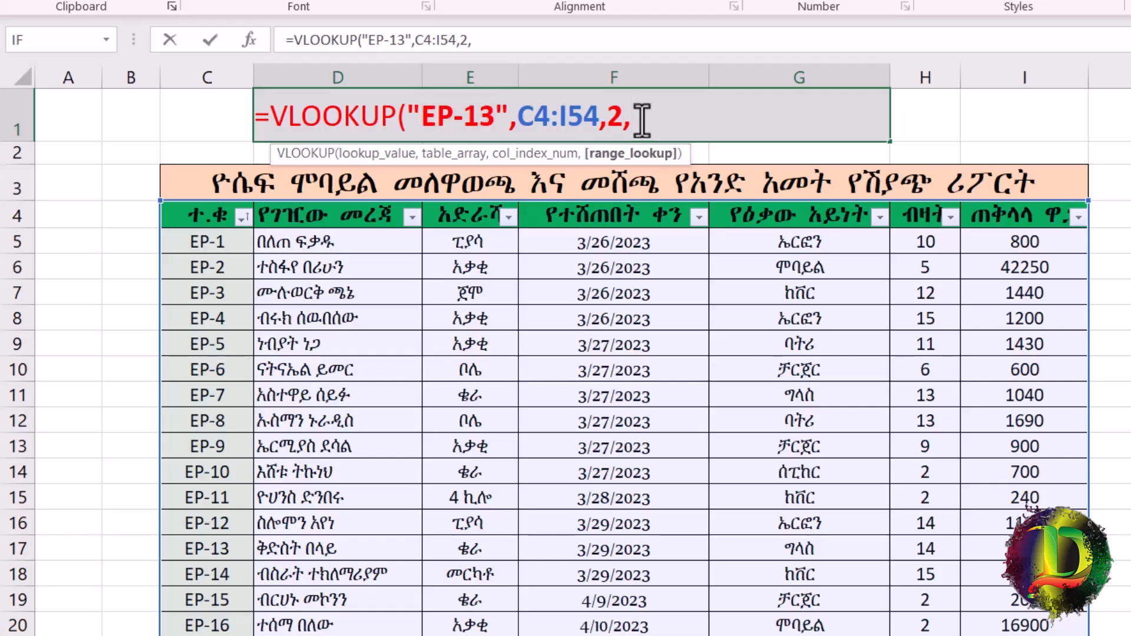
key(BackSpace)
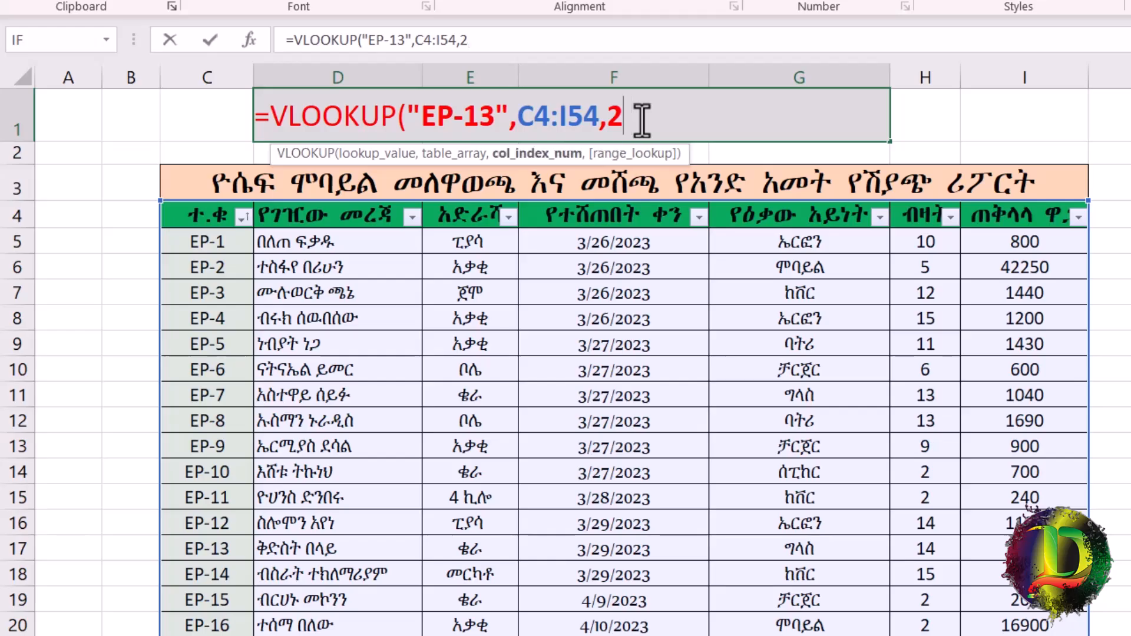
text(,)
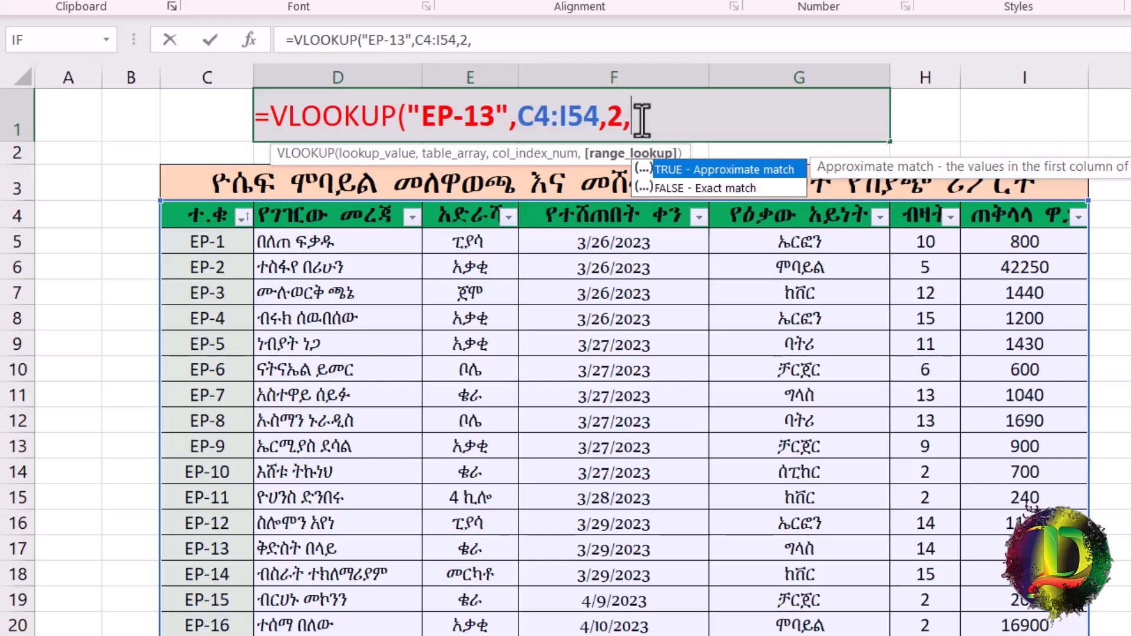
click(685, 189)
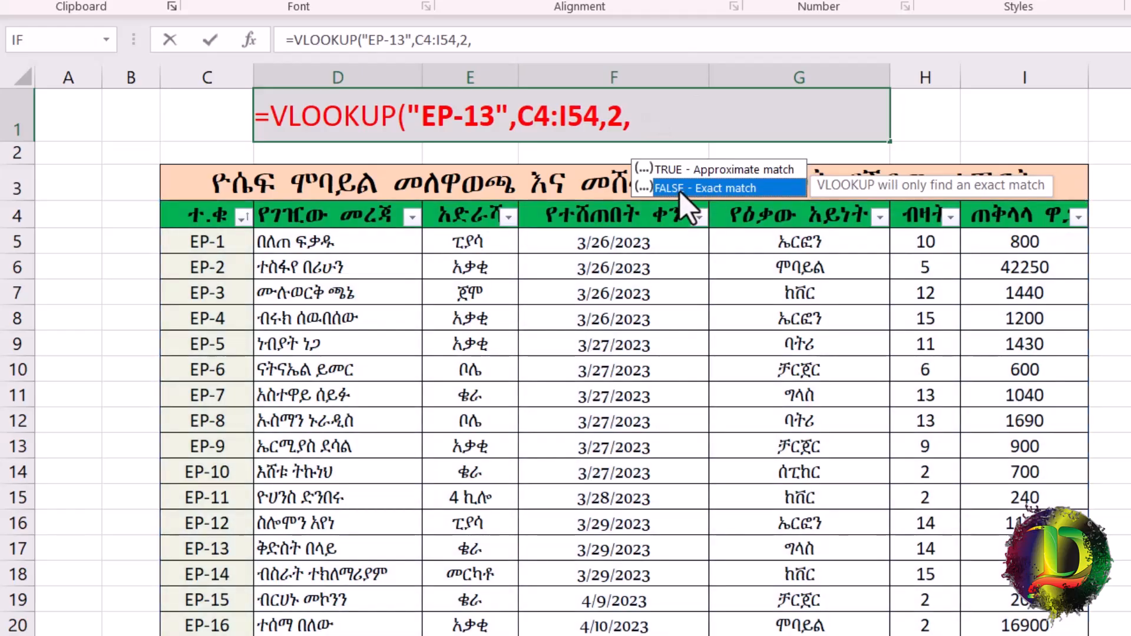
double_click(678, 192)
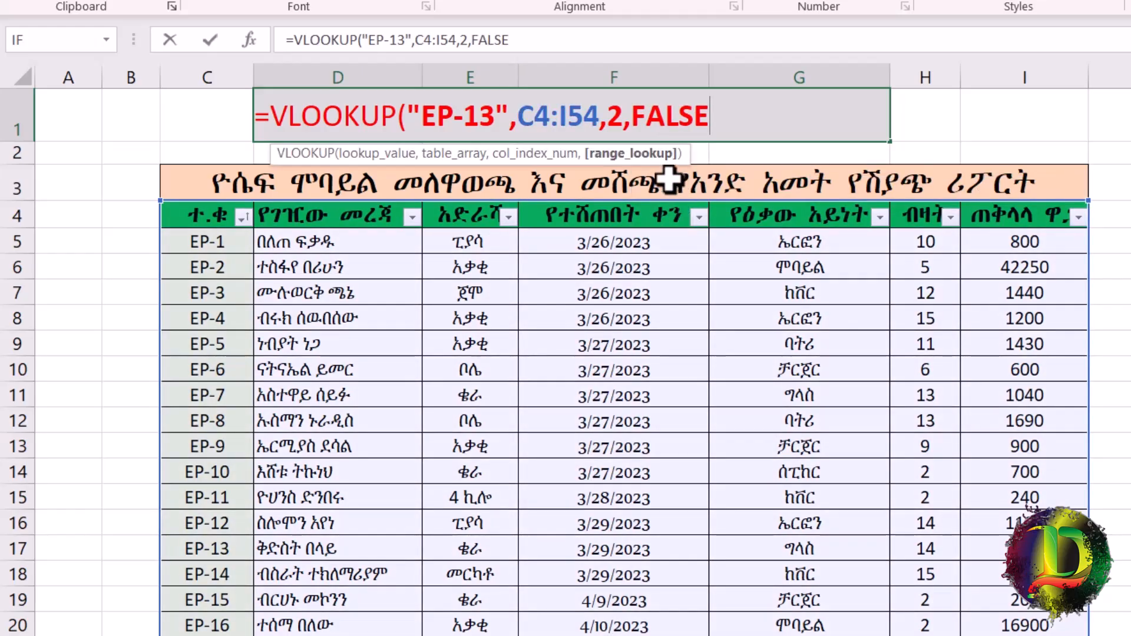
text())
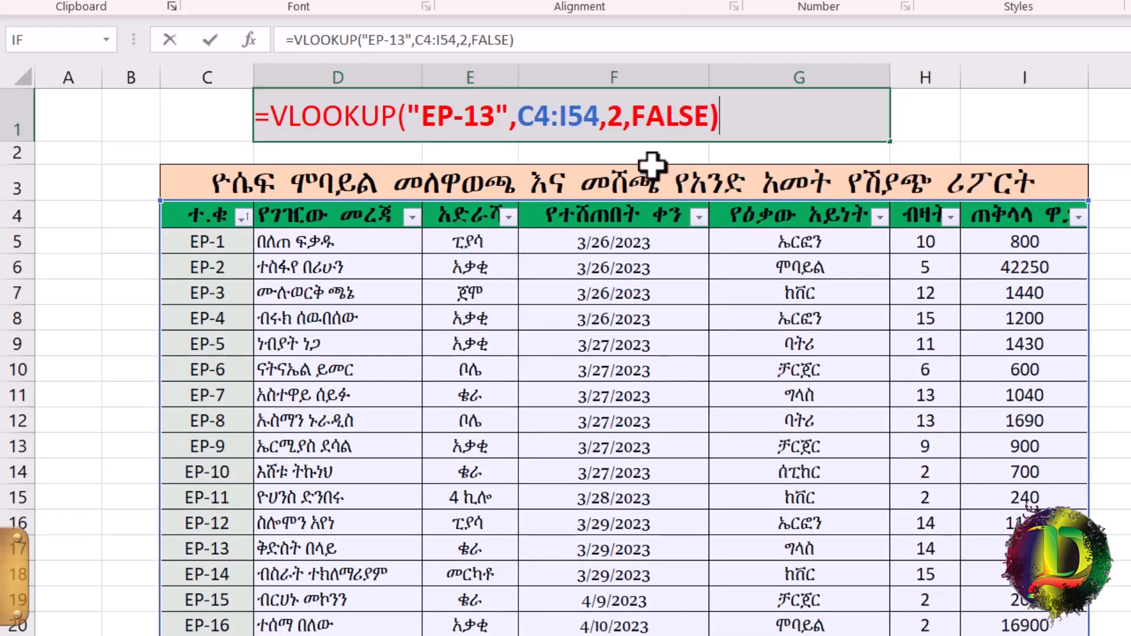
key(Return)
click(578, 118)
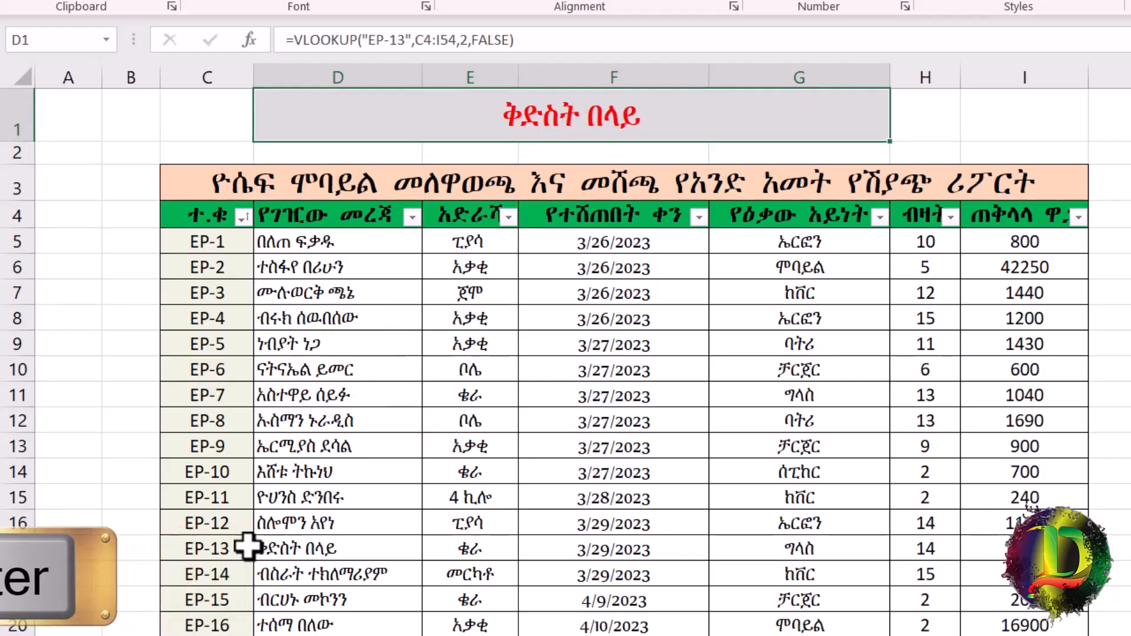
drag(182, 548, 303, 548)
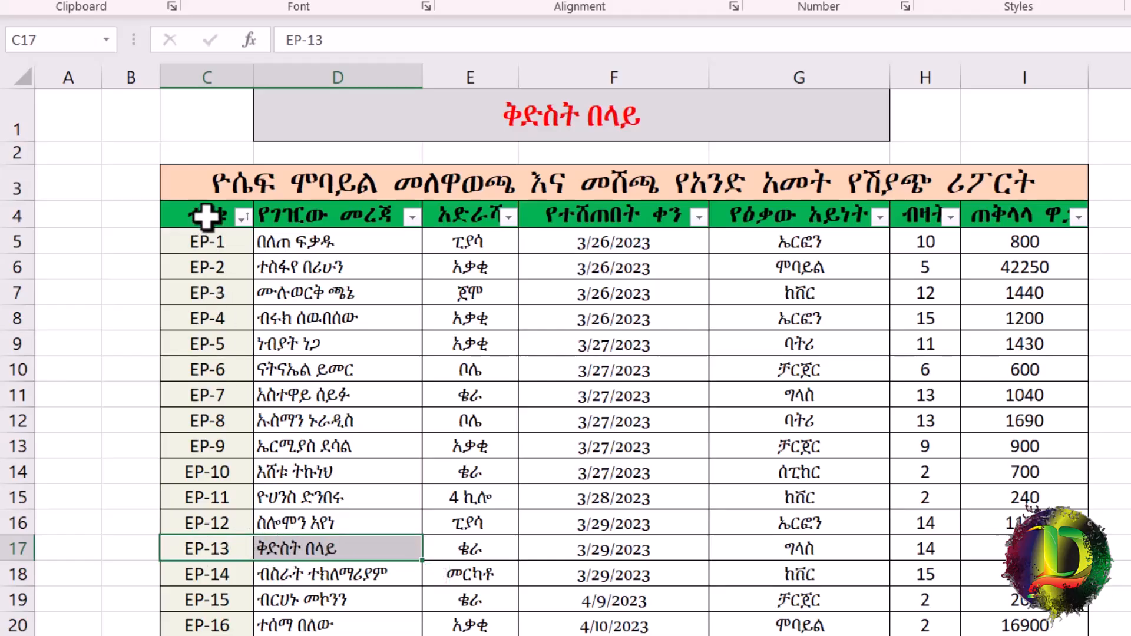
Change the column index number of the VLOOKUP in D1 to 3, counting the table's columns from C to E.
drag(202, 214, 235, 446)
drag(332, 216, 330, 368)
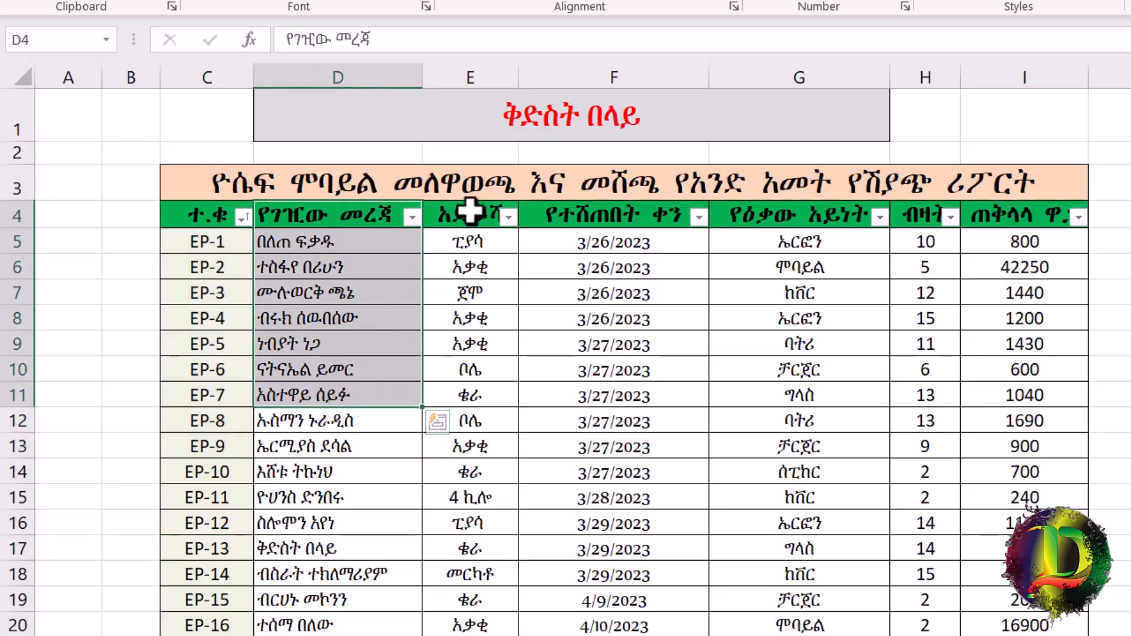
drag(462, 214, 462, 569)
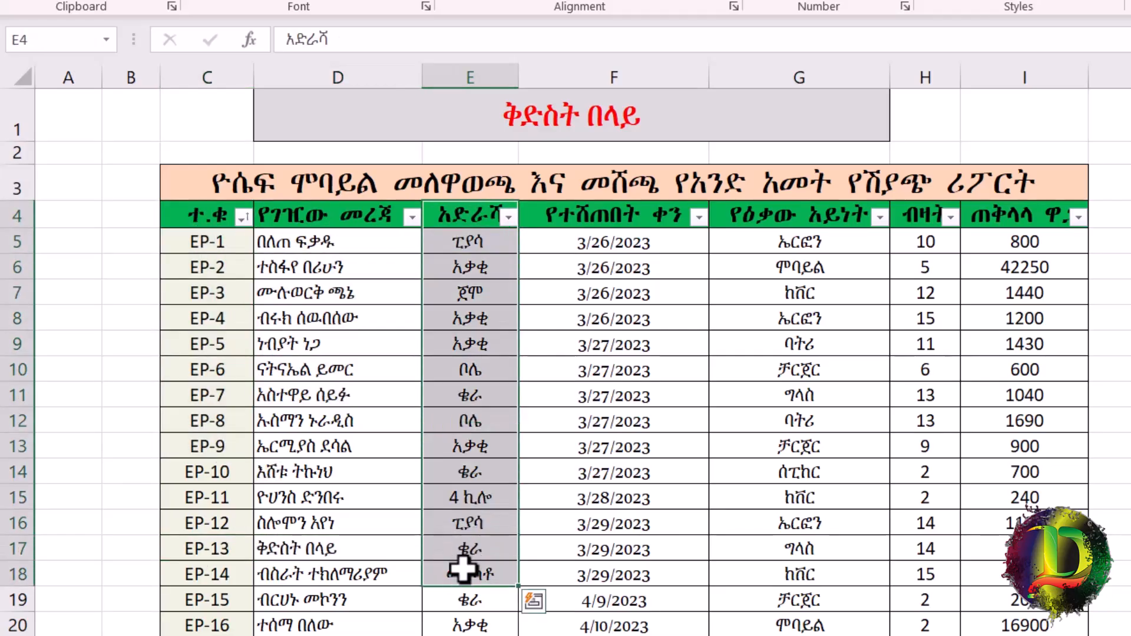
double_click(554, 118)
click(619, 117)
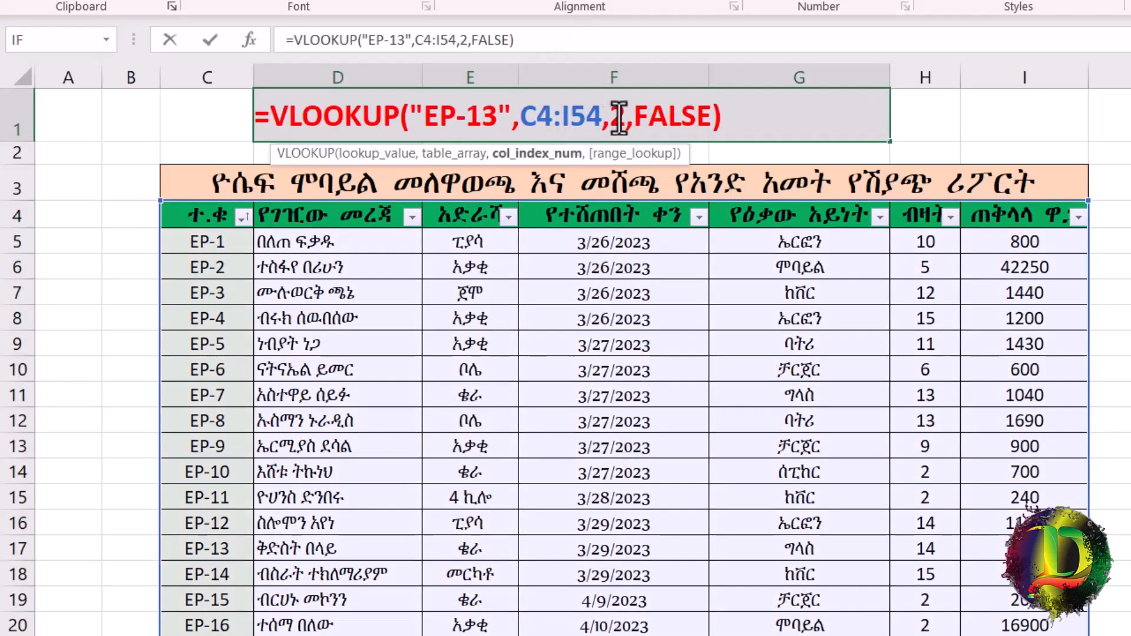
key(BackSpace)
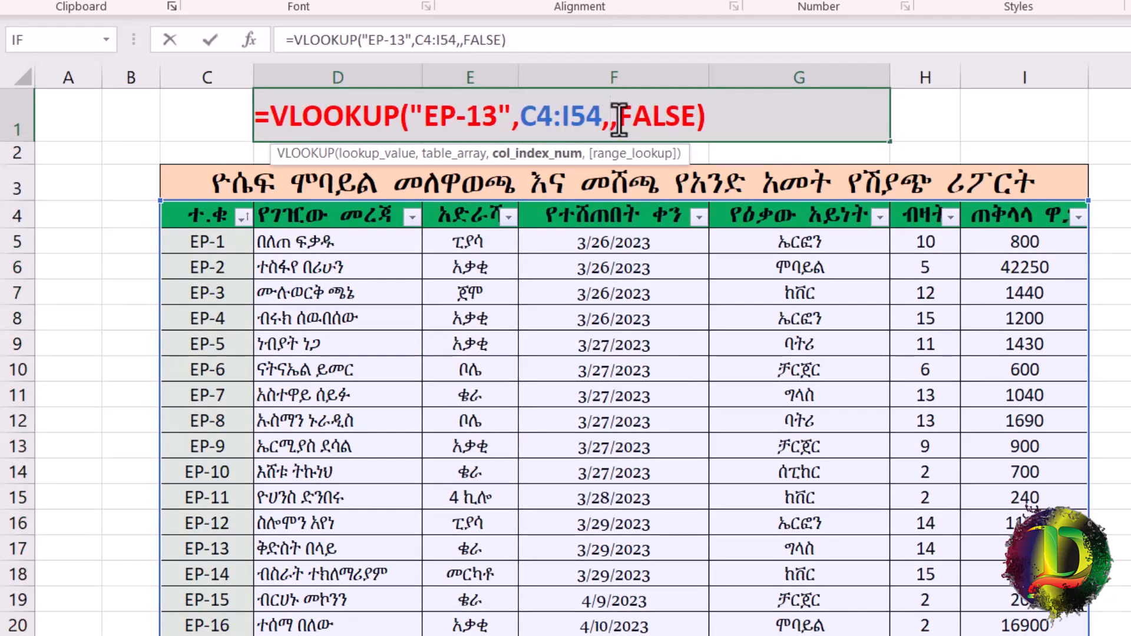
text(3)
key(Return)
click(620, 118)
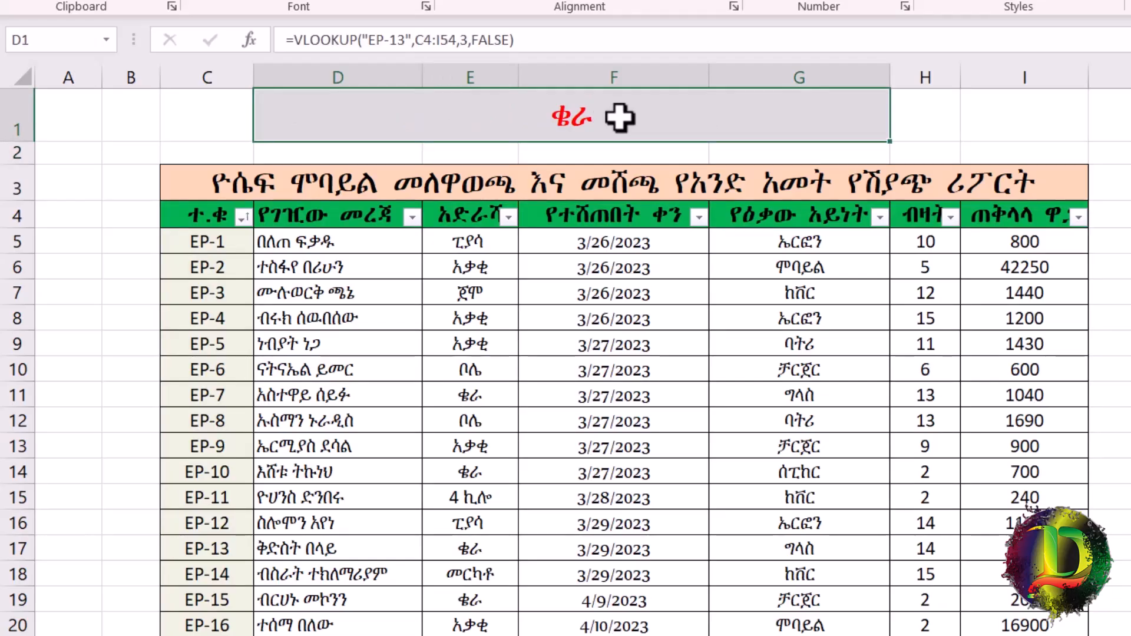
Change the lookup value of the VLOOKUP in D1 to "EP-8" and check its result against the EP-8 row.
double_click(602, 117)
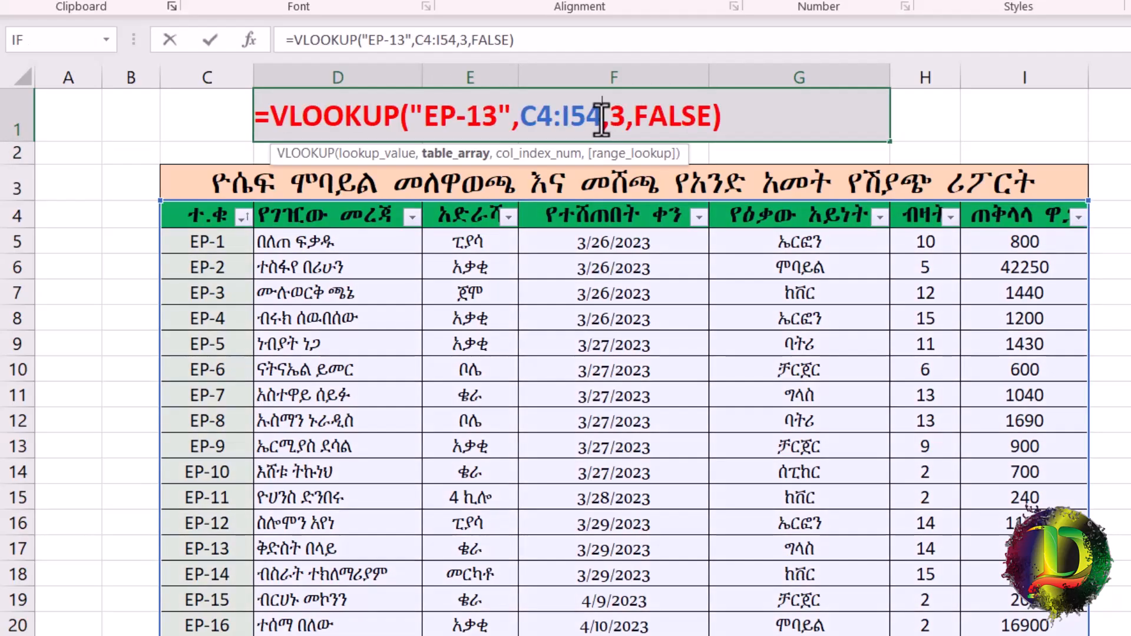
key(BackSpace)
key(BackSpace)
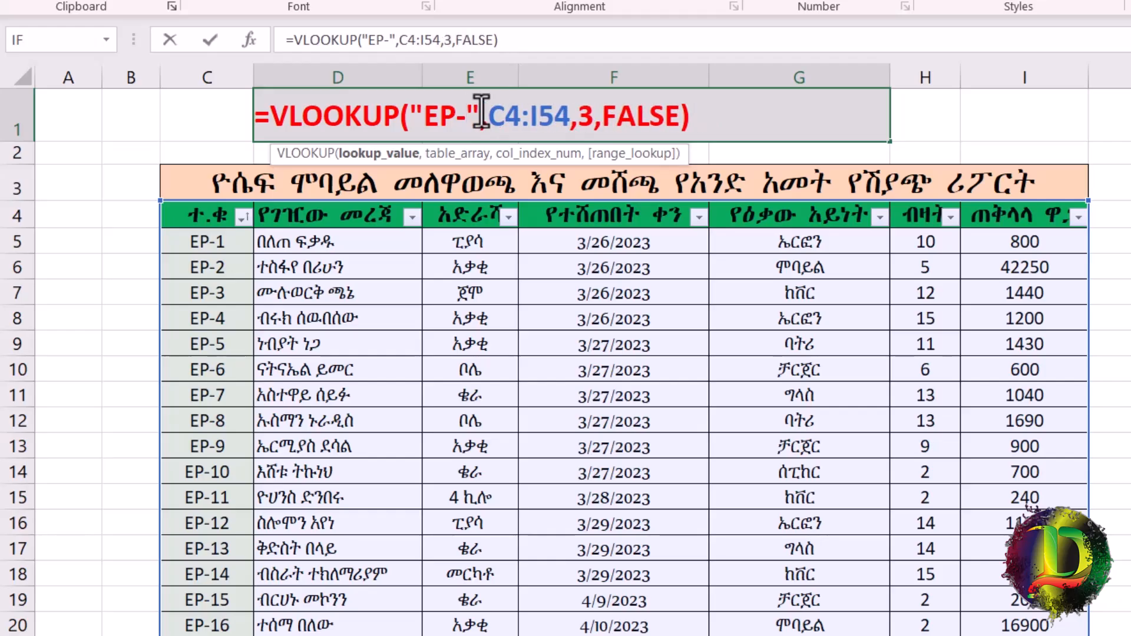
text(8)
key(Return)
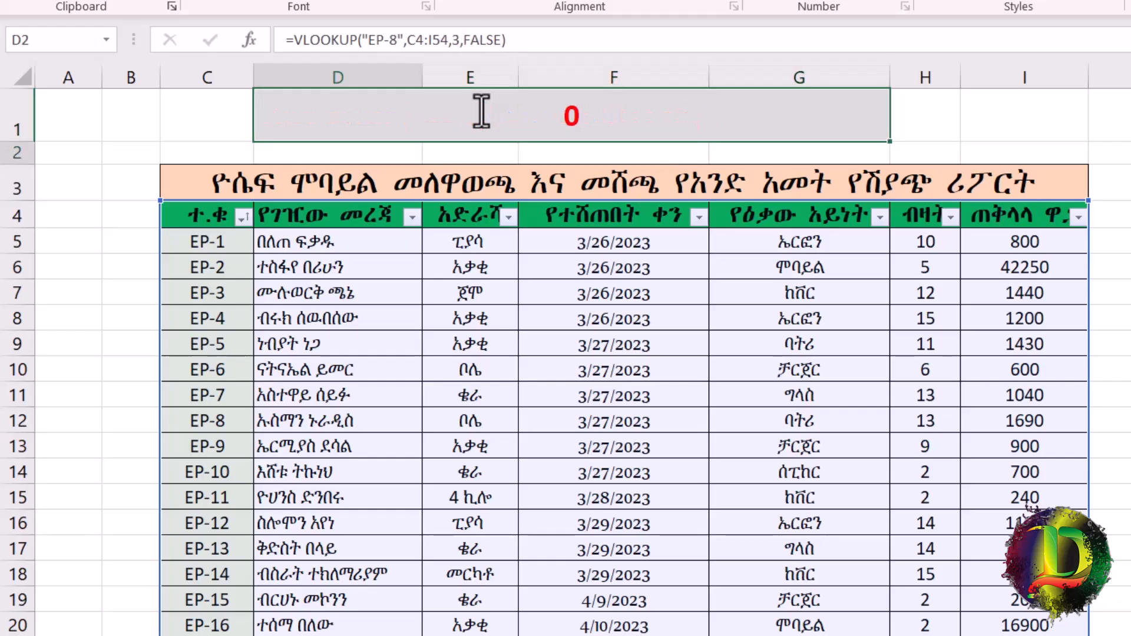
drag(222, 421, 446, 421)
click(462, 421)
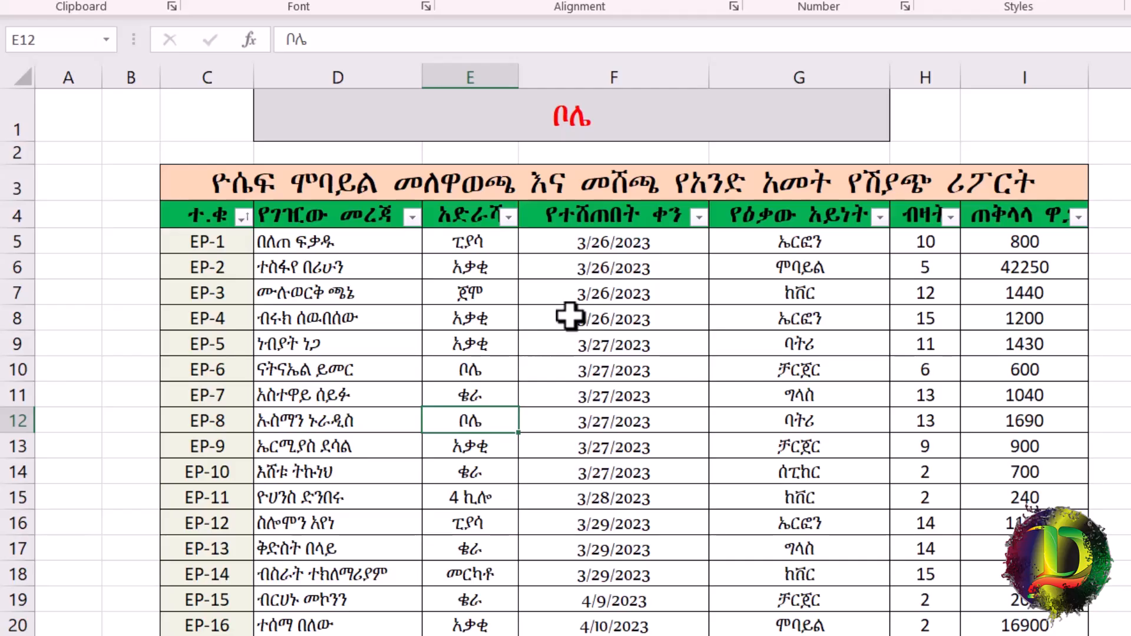
Clear the VLOOKUP formula and all formatting, including the merge, from cell D1, leaving D1:G1 as separate cells.
double_click(539, 111)
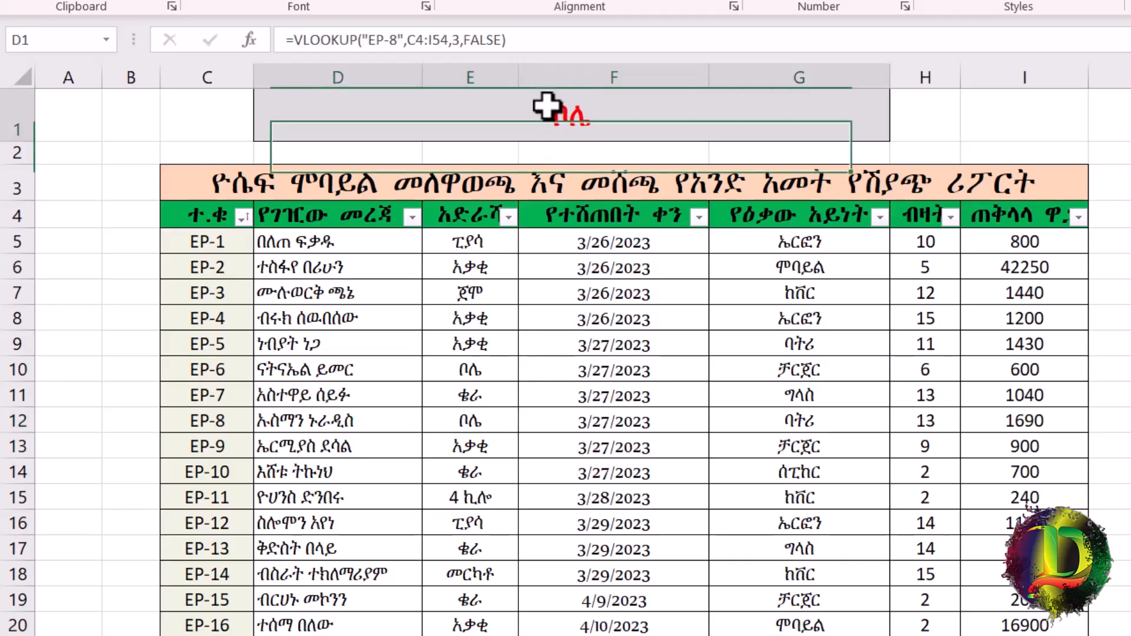
drag(457, 116, 525, 127)
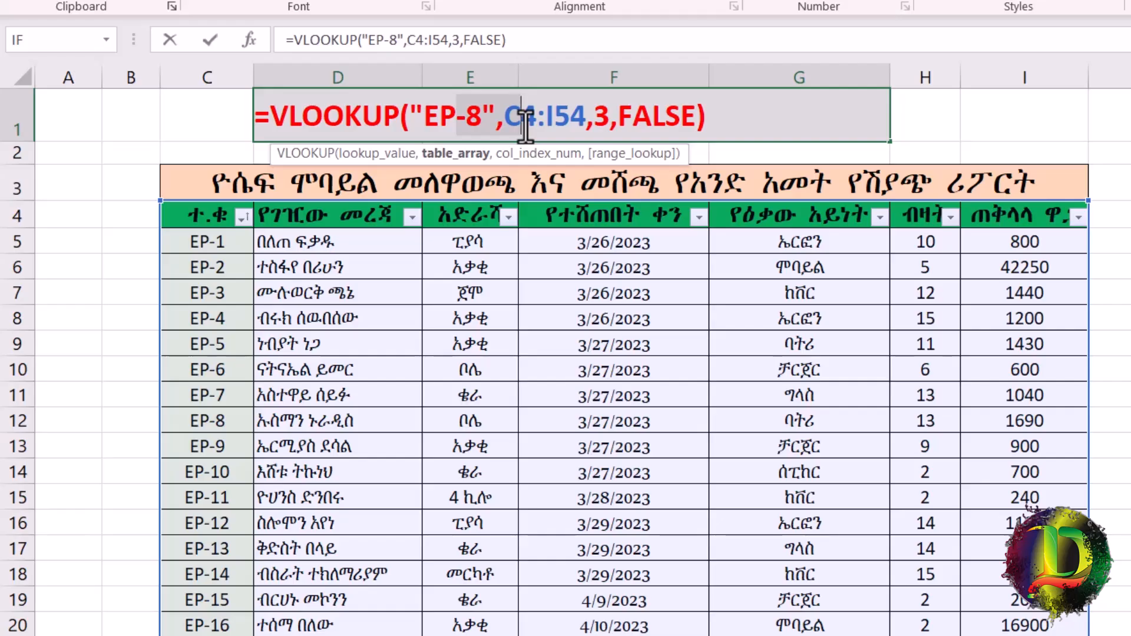
key(Return)
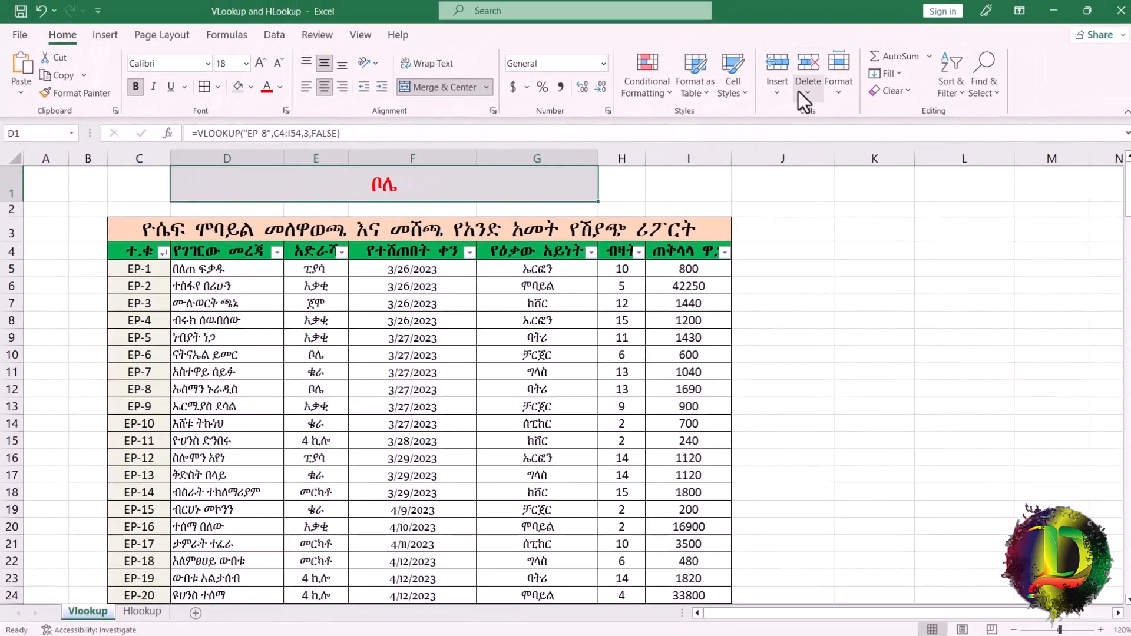
click(888, 91)
click(886, 109)
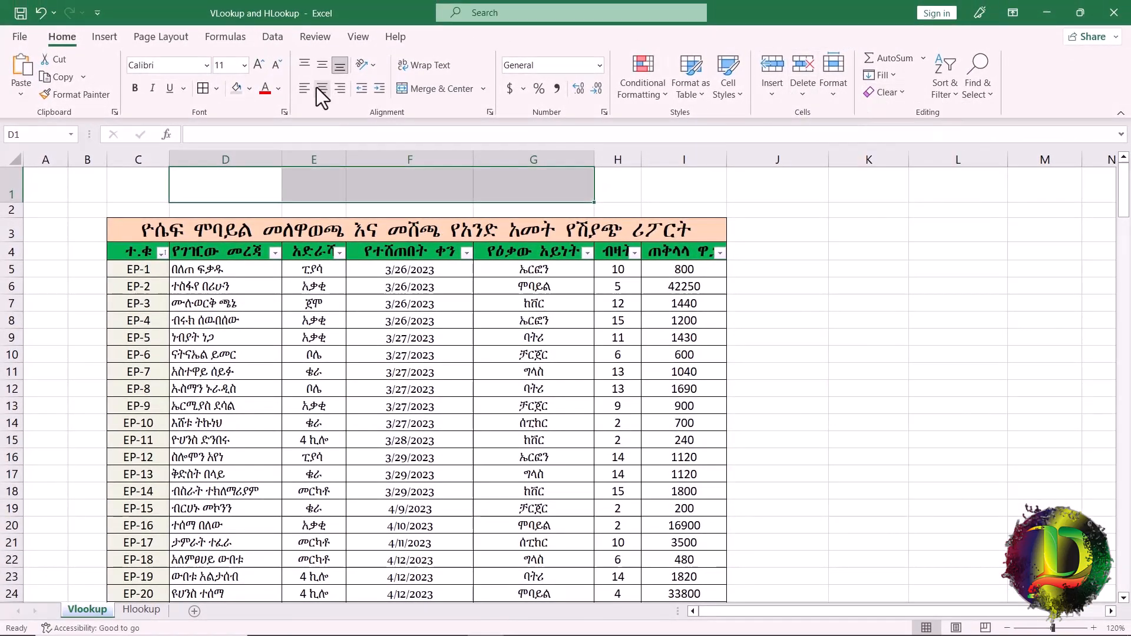
click(446, 96)
click(446, 97)
click(236, 187)
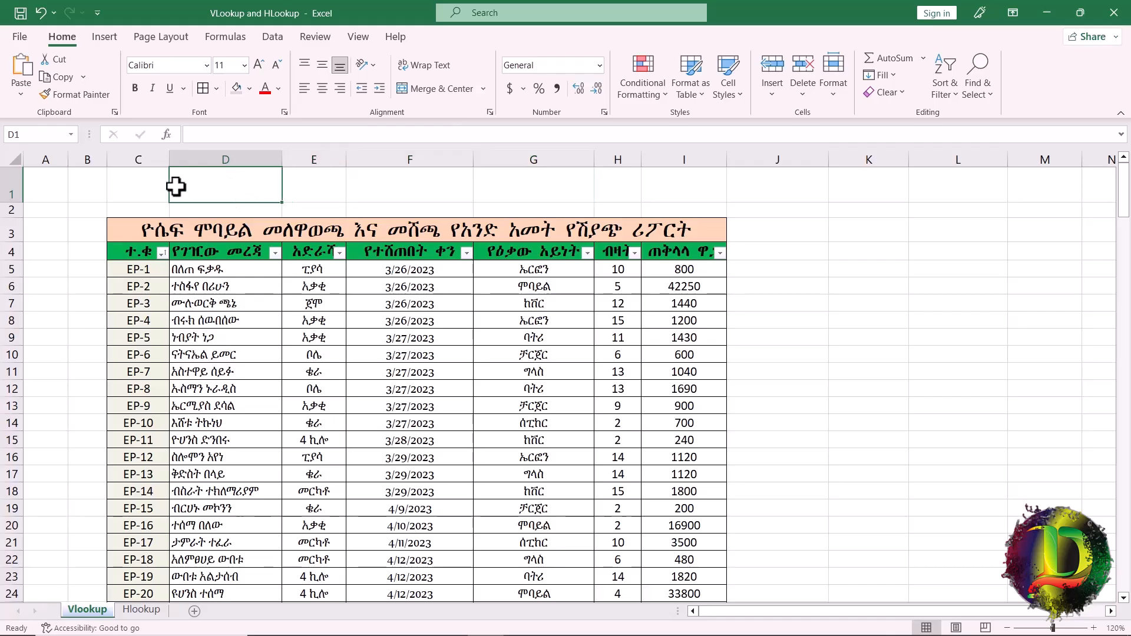
Enter EP-1 in cell C1 as the ID to look up.
click(141, 181)
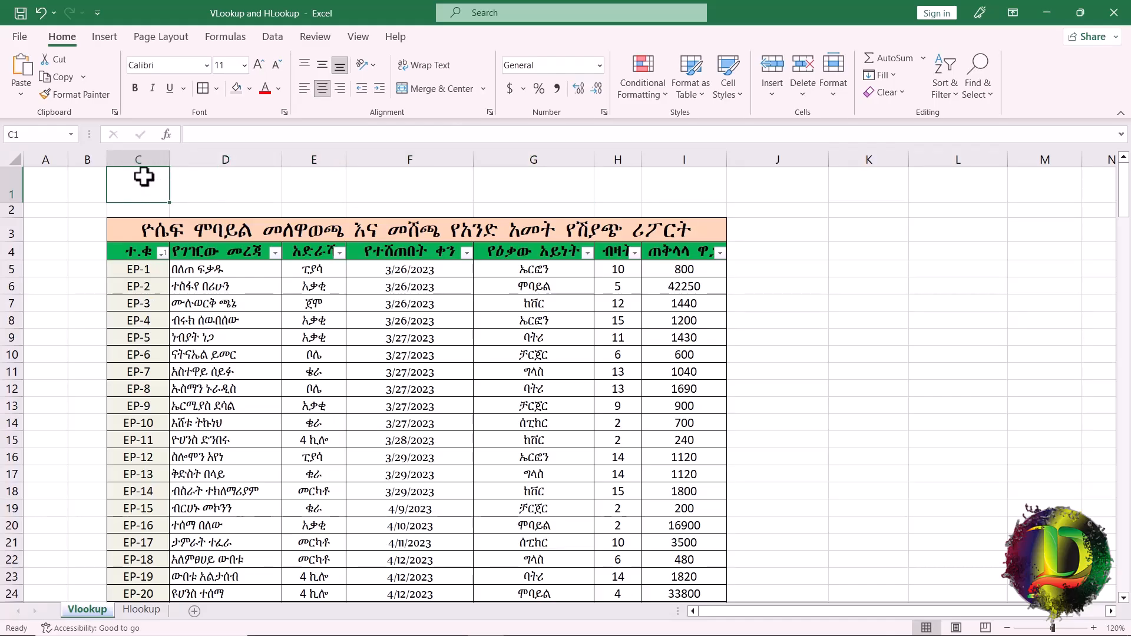
drag(255, 187, 682, 192)
click(262, 192)
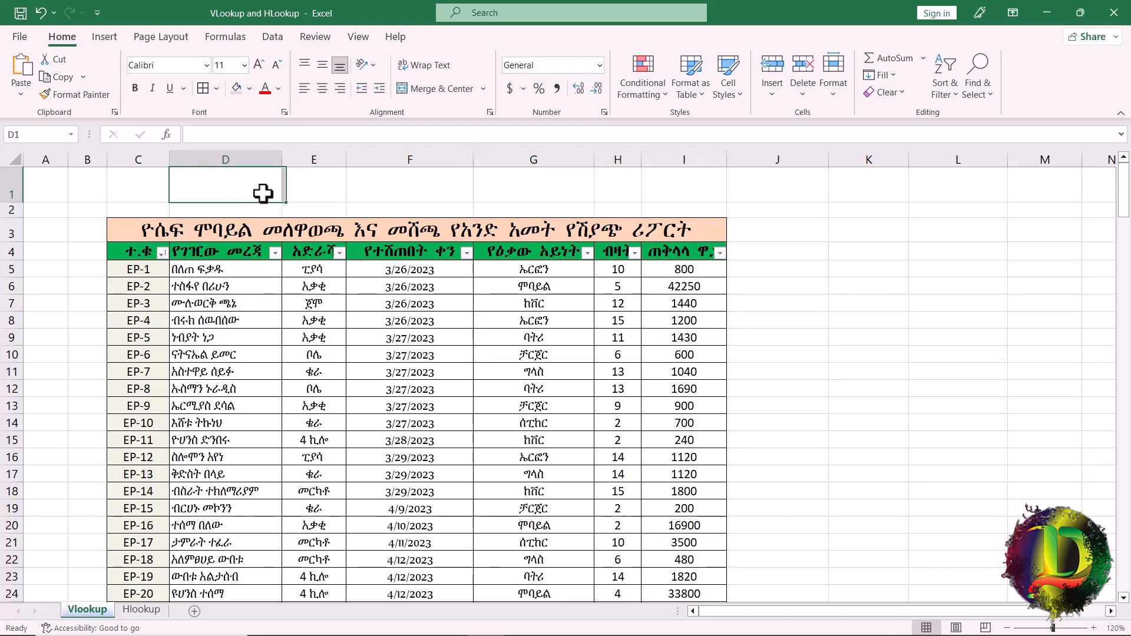
click(138, 199)
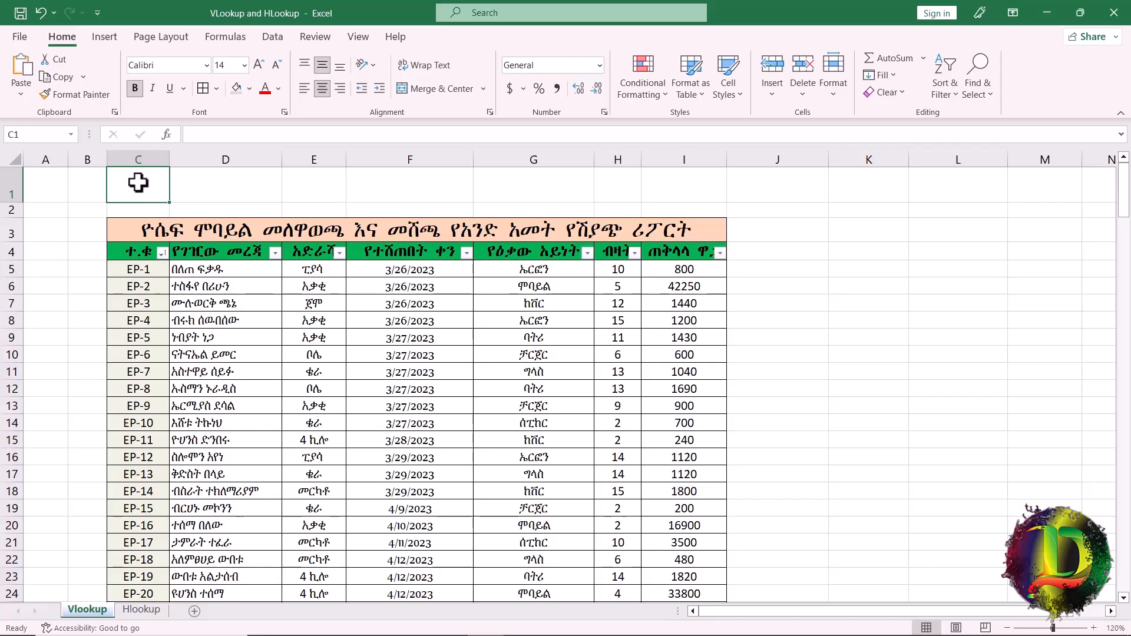
text(EP-1)
drag(223, 183, 625, 187)
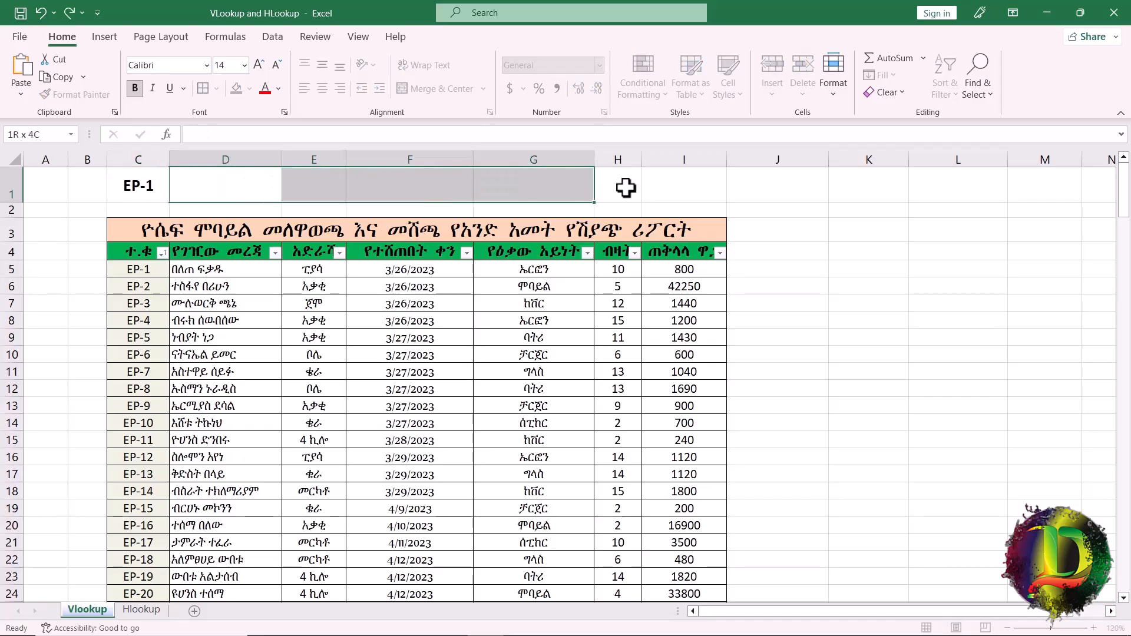
click(227, 180)
click(149, 184)
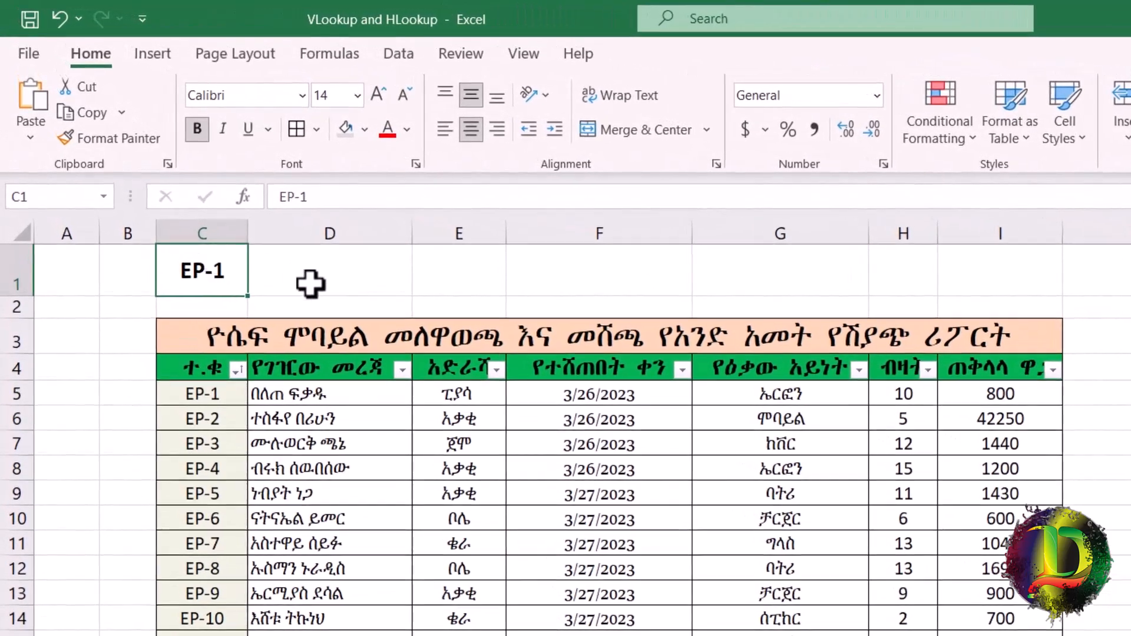
Start a VLOOKUP formula in D1 with the Function Arguments dialog and set the lookup value to cell C1.
click(338, 288)
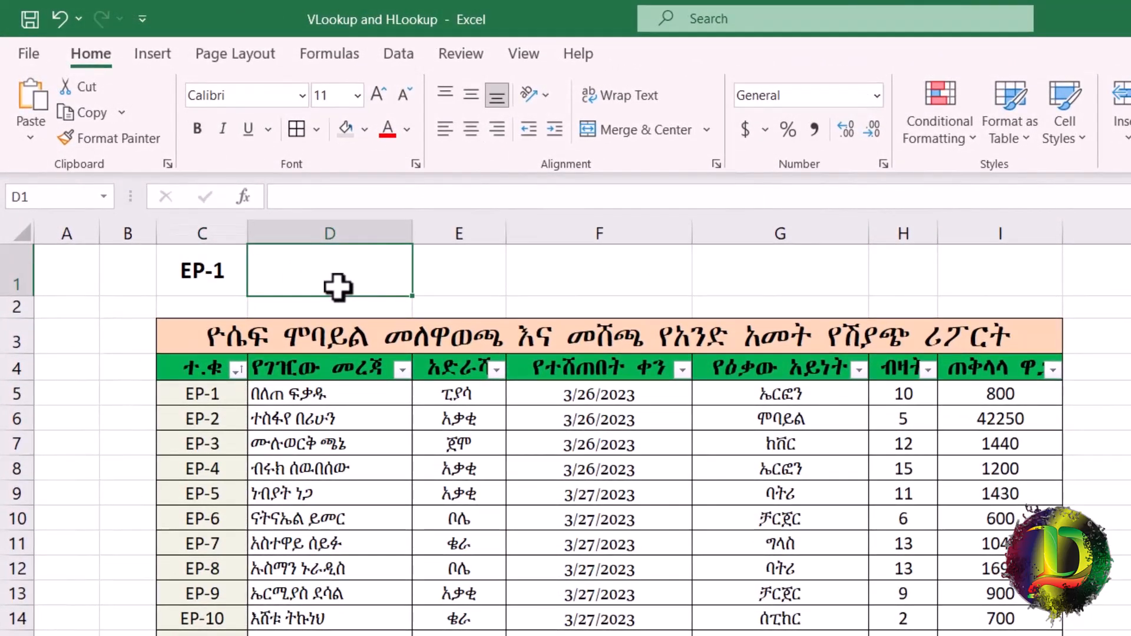
text(=vl)
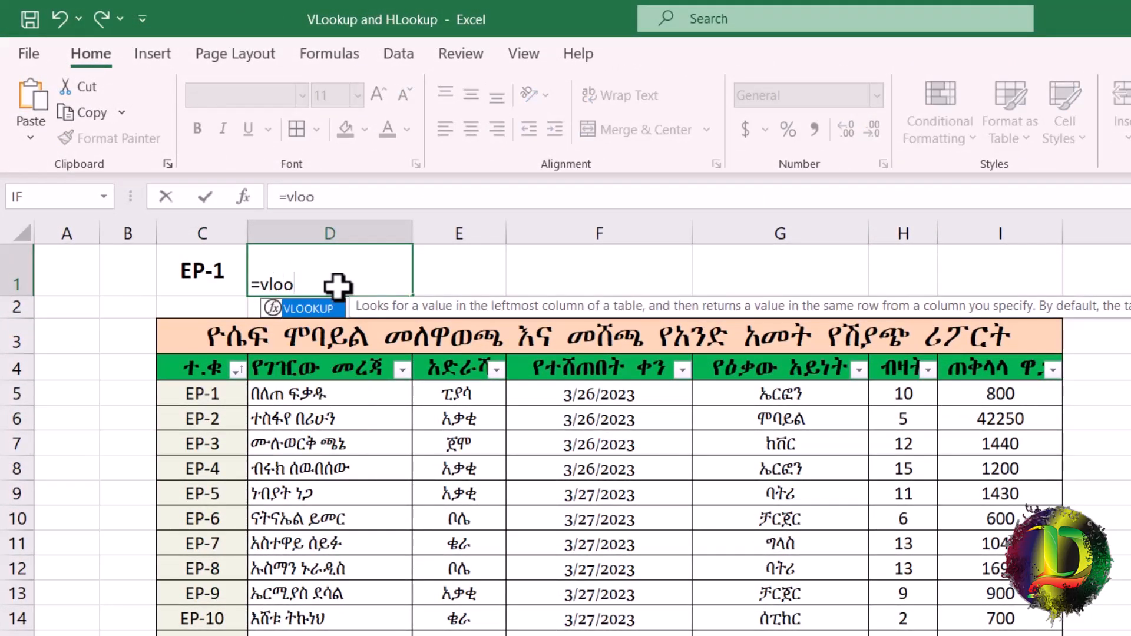
text(oo)
double_click(295, 308)
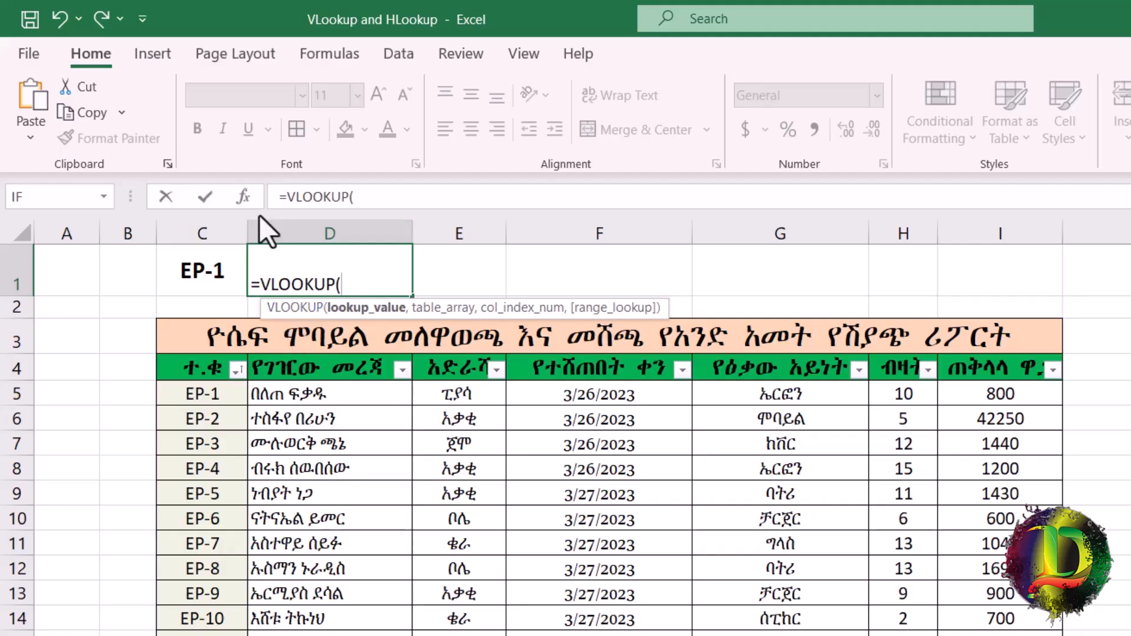
click(240, 195)
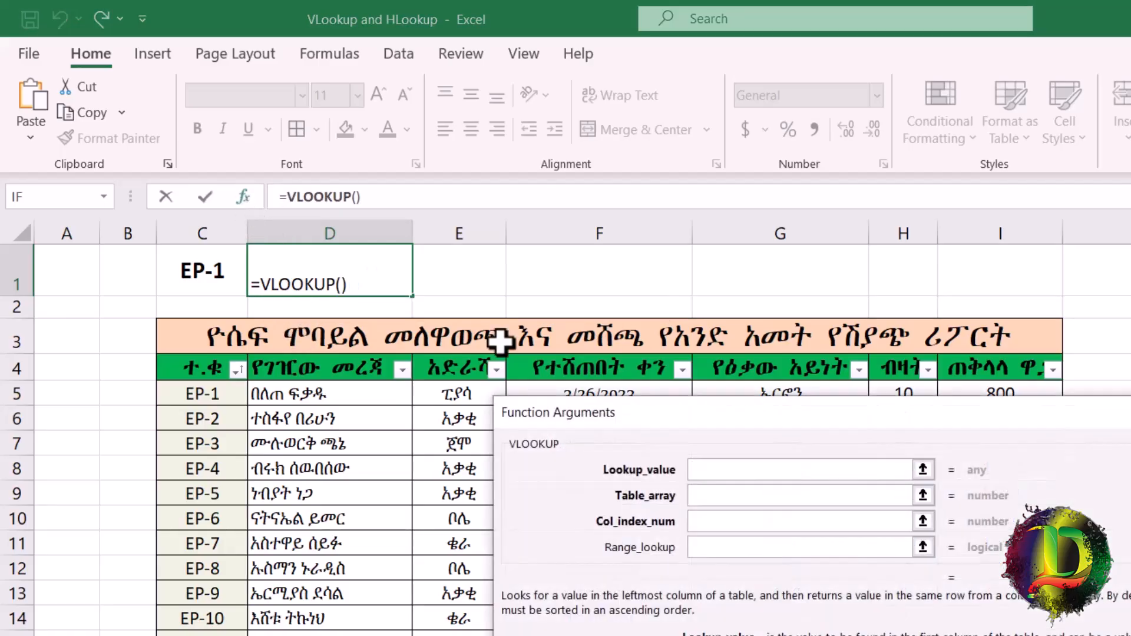
drag(641, 401, 554, 334)
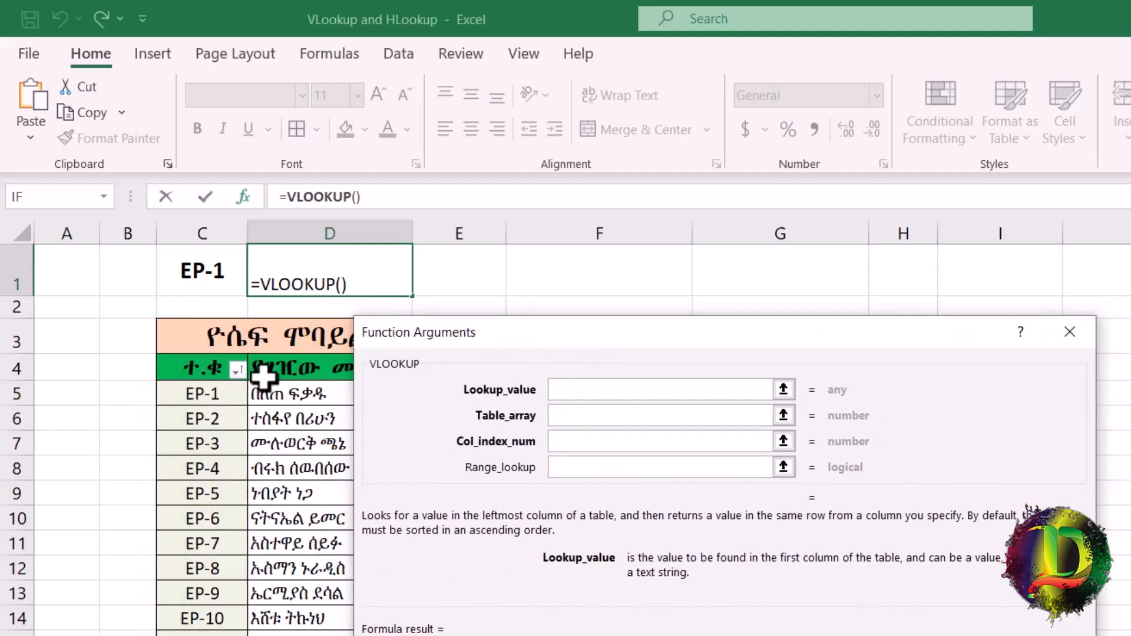
click(202, 270)
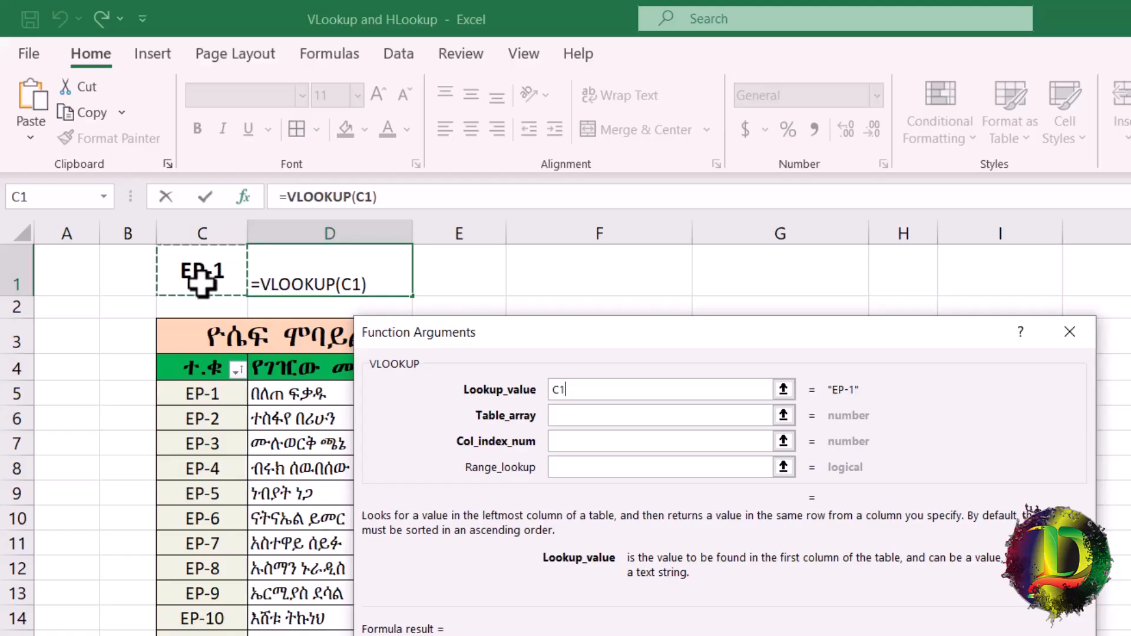
Set the VLOOKUP table array to C4:I54, covering the sales table from its header row to the last record.
click(555, 422)
drag(518, 338, 416, 447)
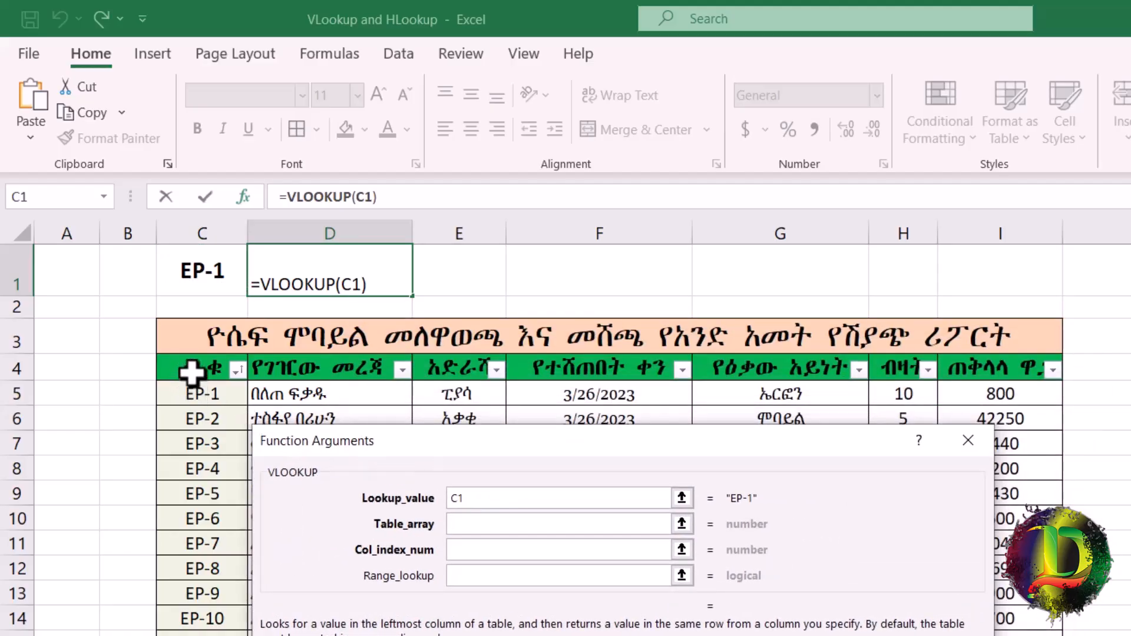
drag(194, 369, 996, 633)
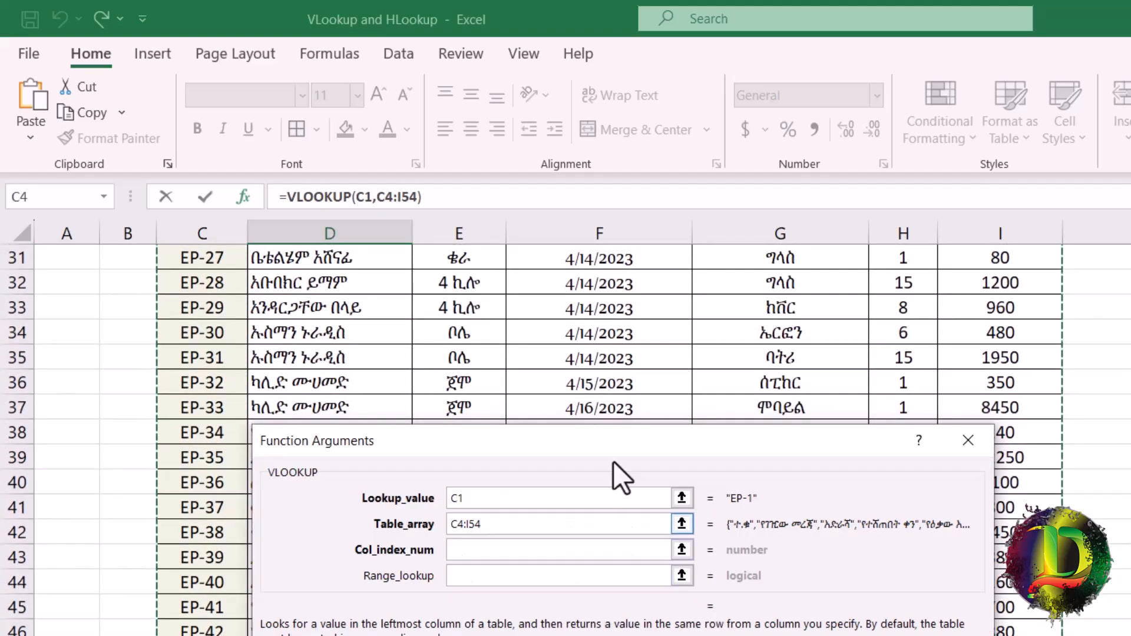
scroll(624, 404, up, 5)
scroll(624, 404, up, 5)
Set the column index number to 2 and the range lookup to False, and finish the VLOOKUP in D1.
click(512, 550)
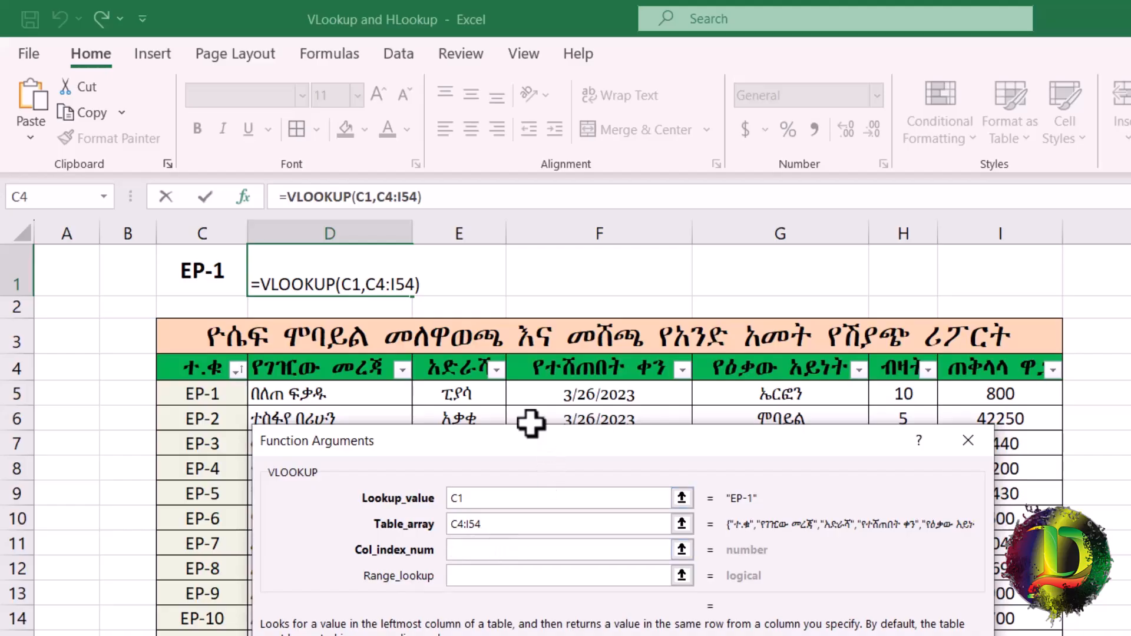
drag(465, 443, 678, 400)
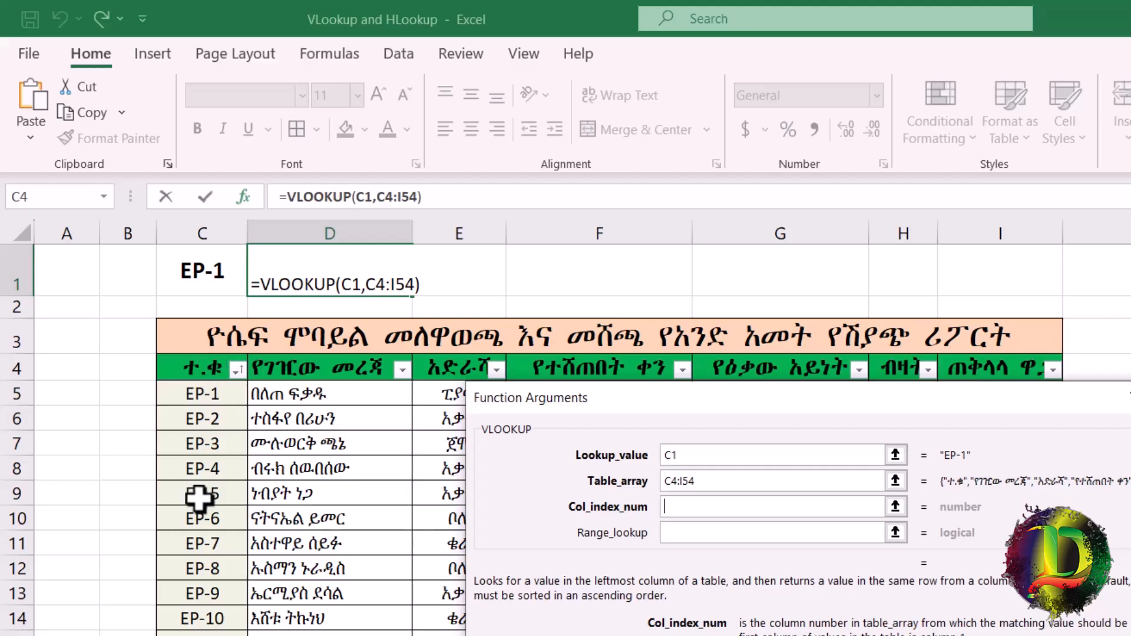
text(2)
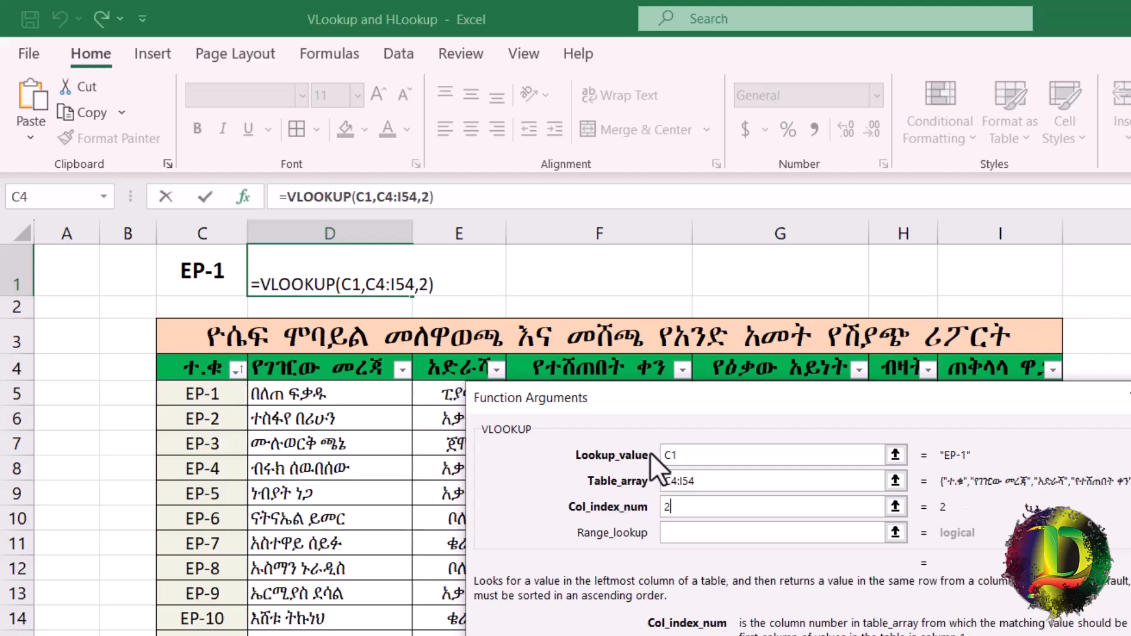
click(713, 532)
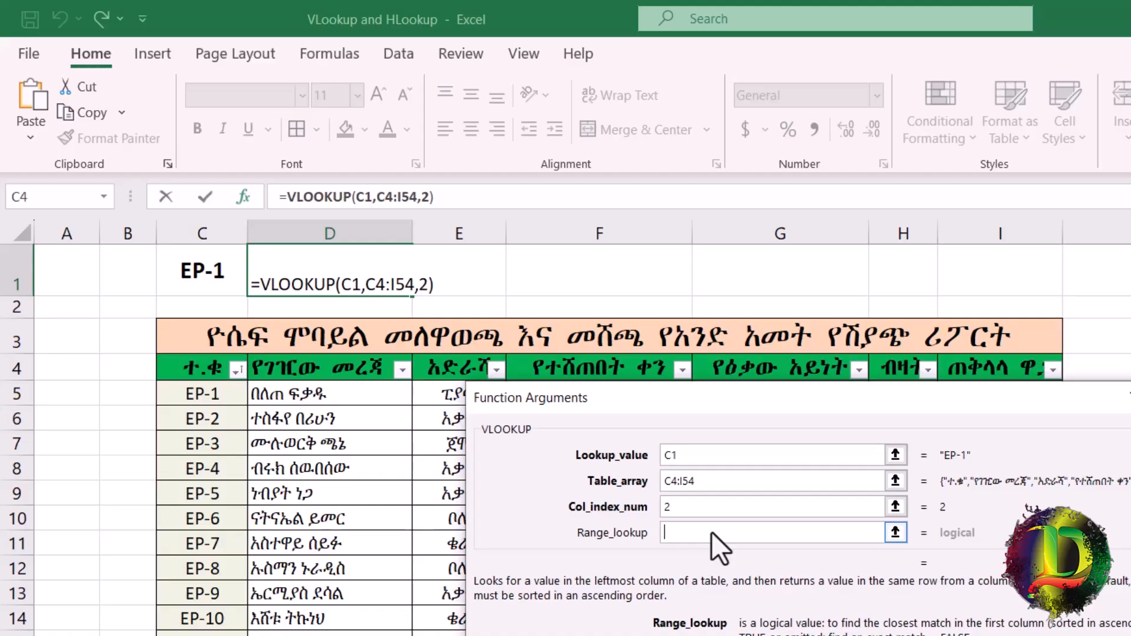
text(False)
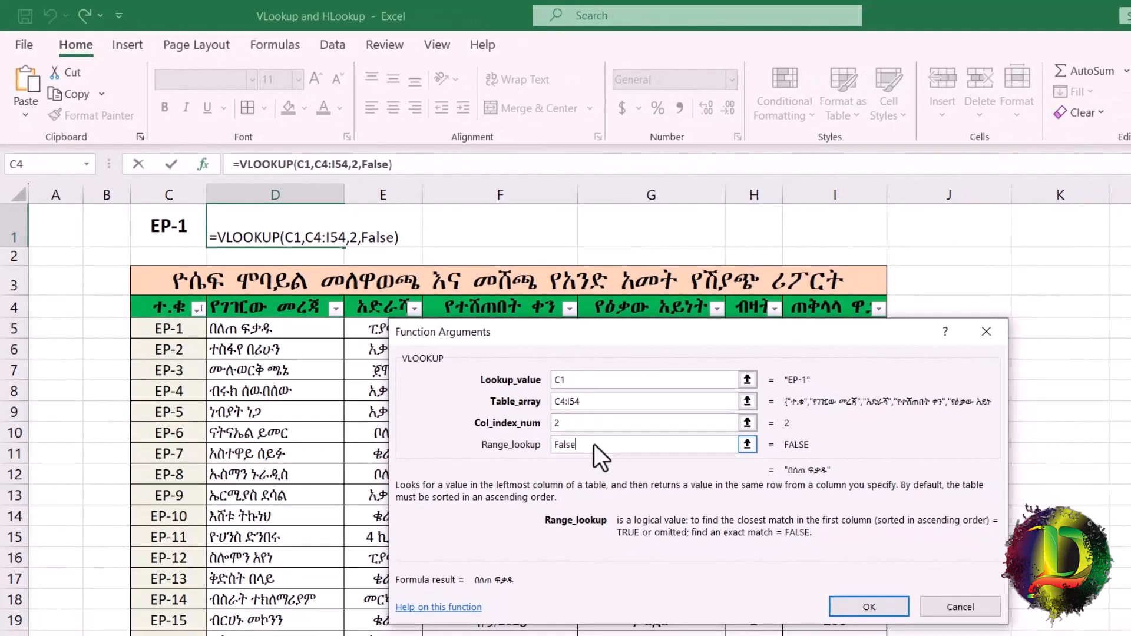
click(868, 605)
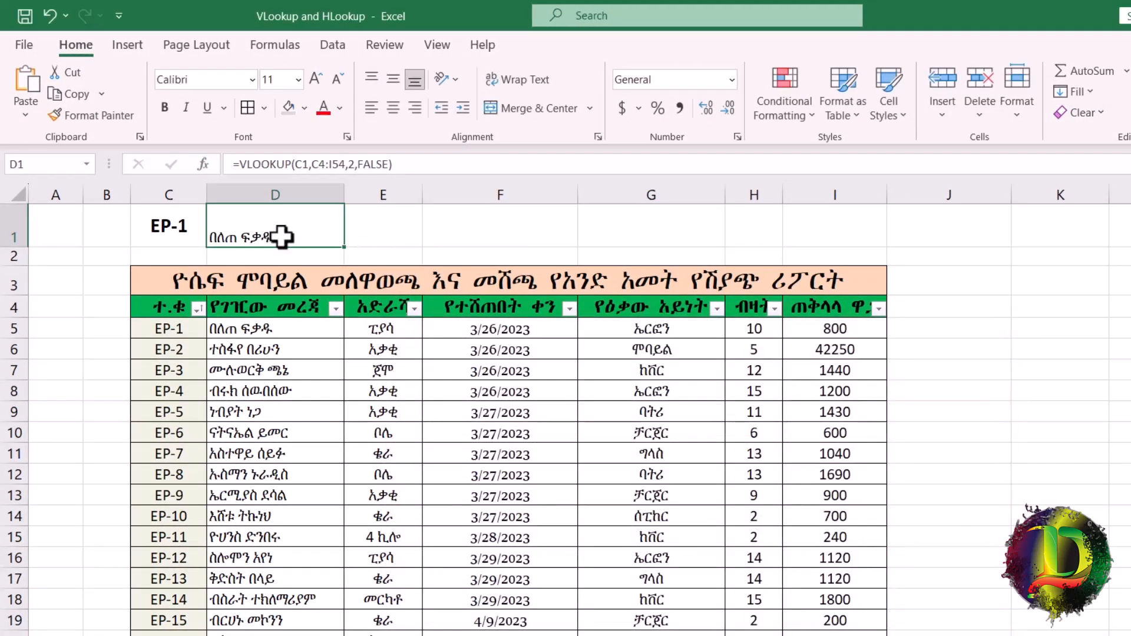
Change the lookup ID in C1 to EP-5 and check the D1 result against the EP-5 row.
click(178, 218)
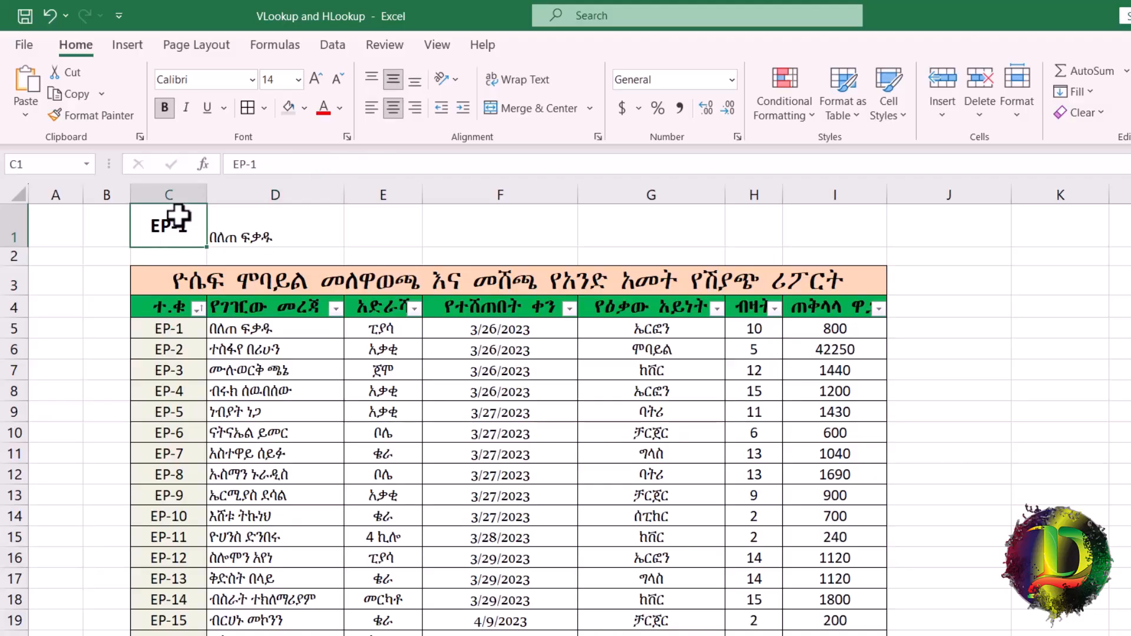
double_click(178, 218)
key(BackSpace)
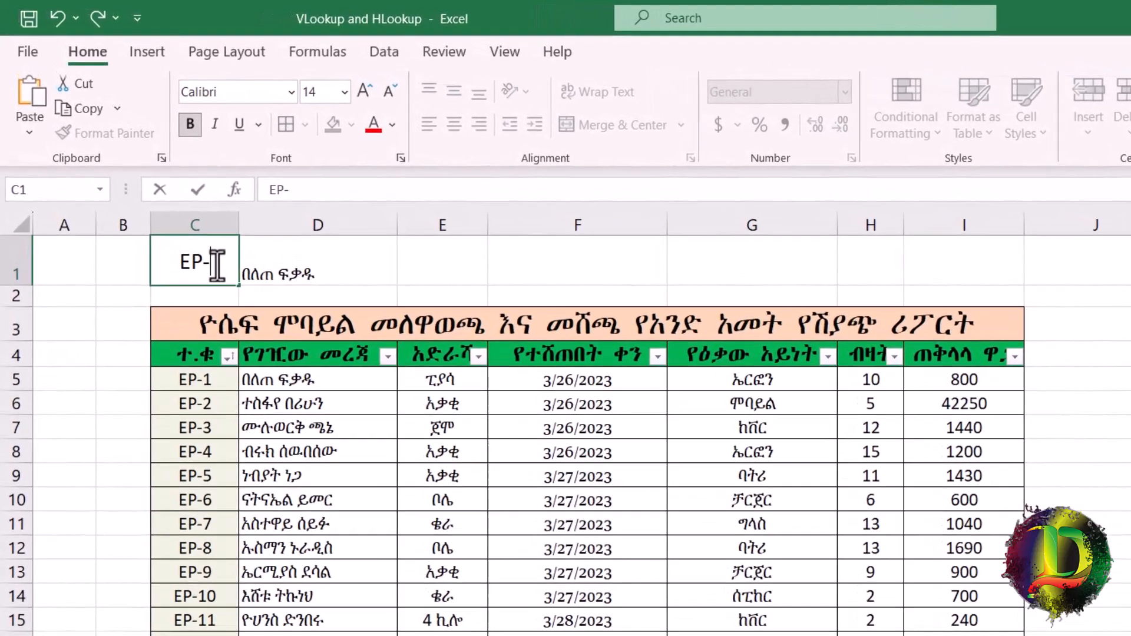
text(5)
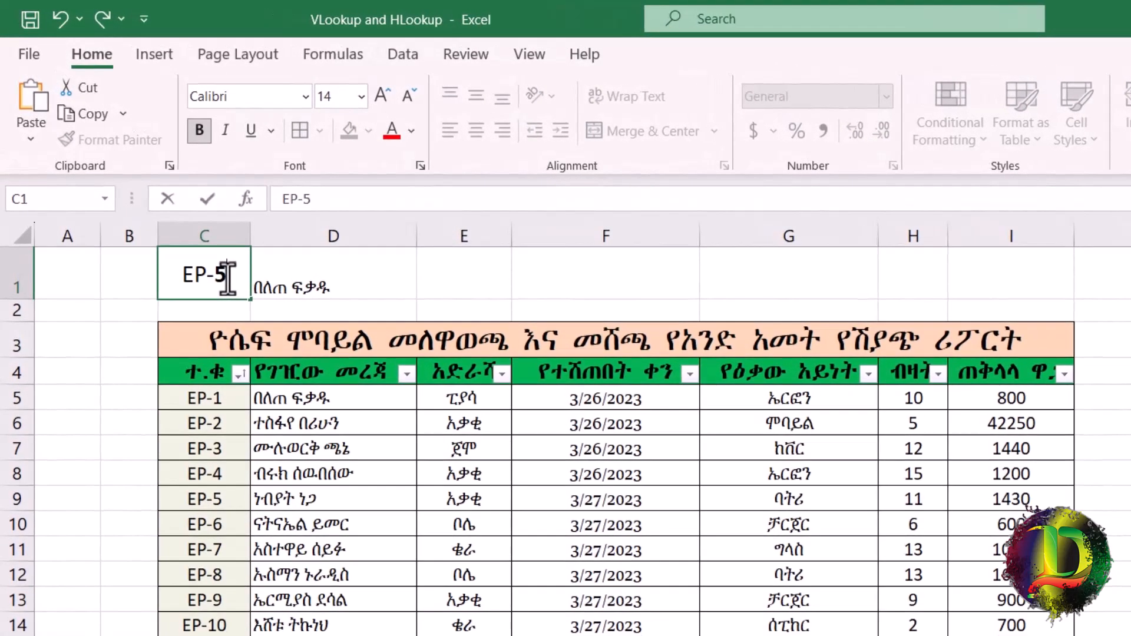
key(Return)
click(318, 301)
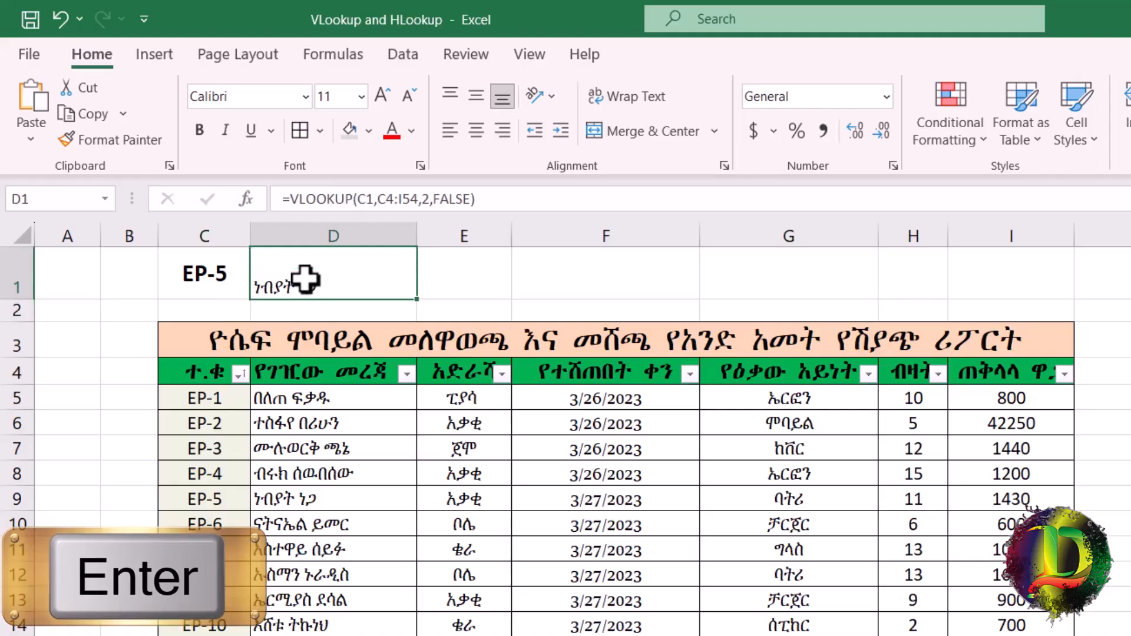
click(380, 499)
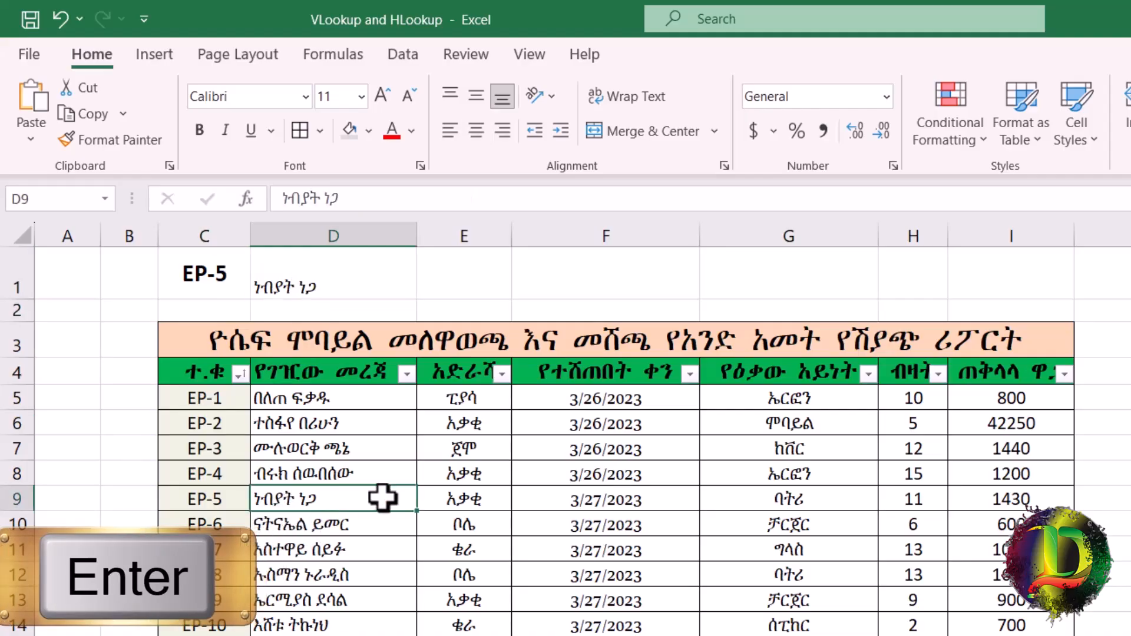
Copy the formatting of cell C1 onto D1:I1 with Format Painter.
click(213, 273)
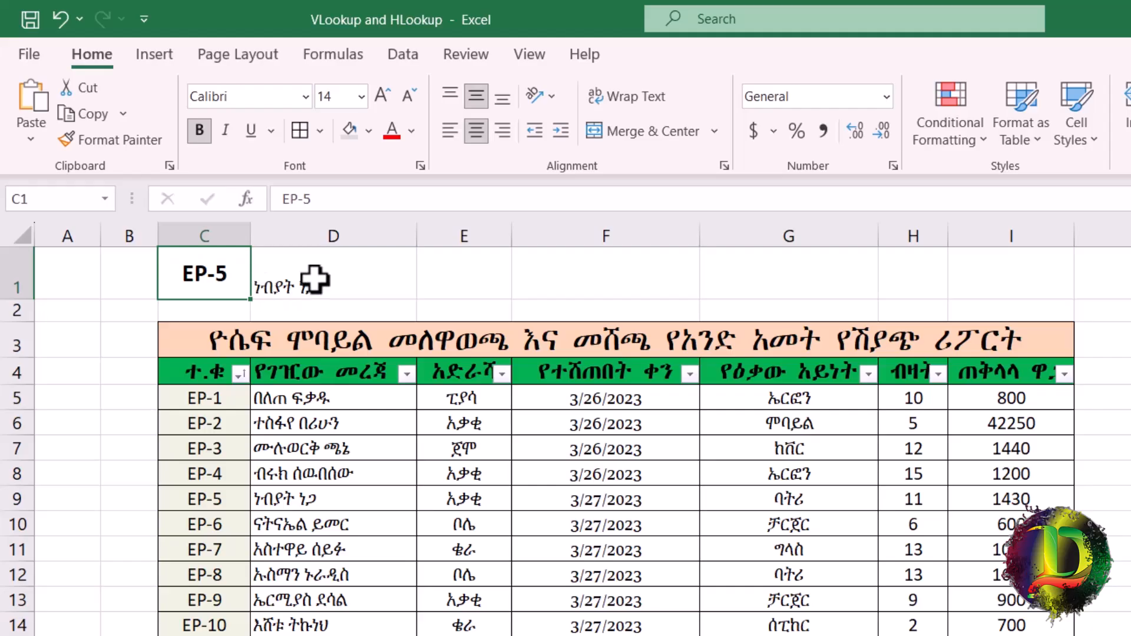
click(148, 147)
drag(321, 266, 950, 290)
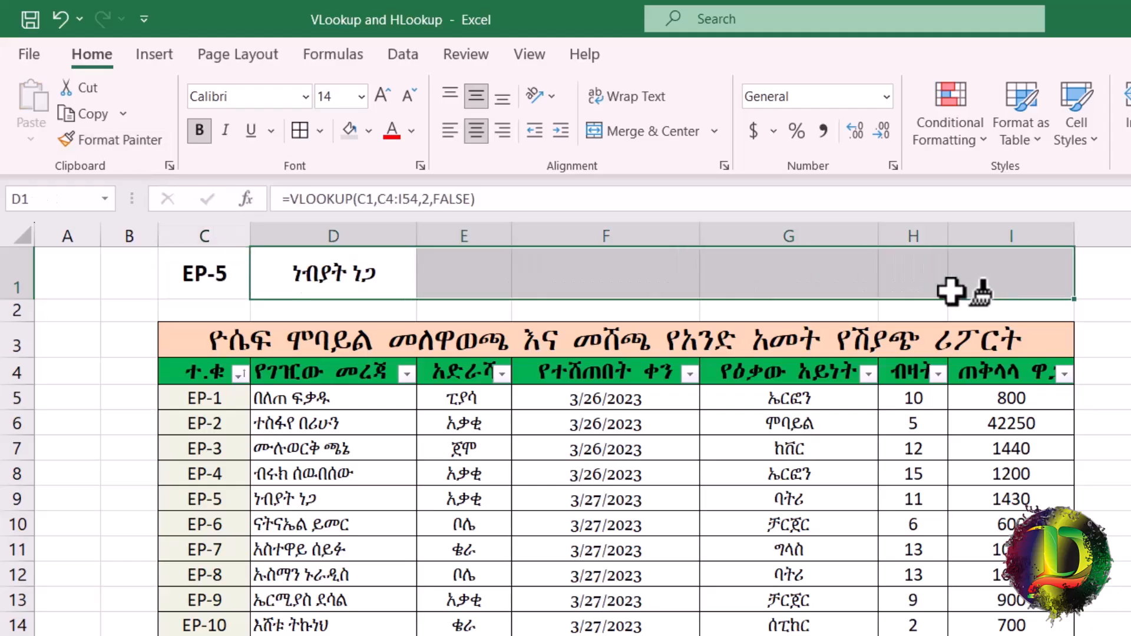
click(218, 273)
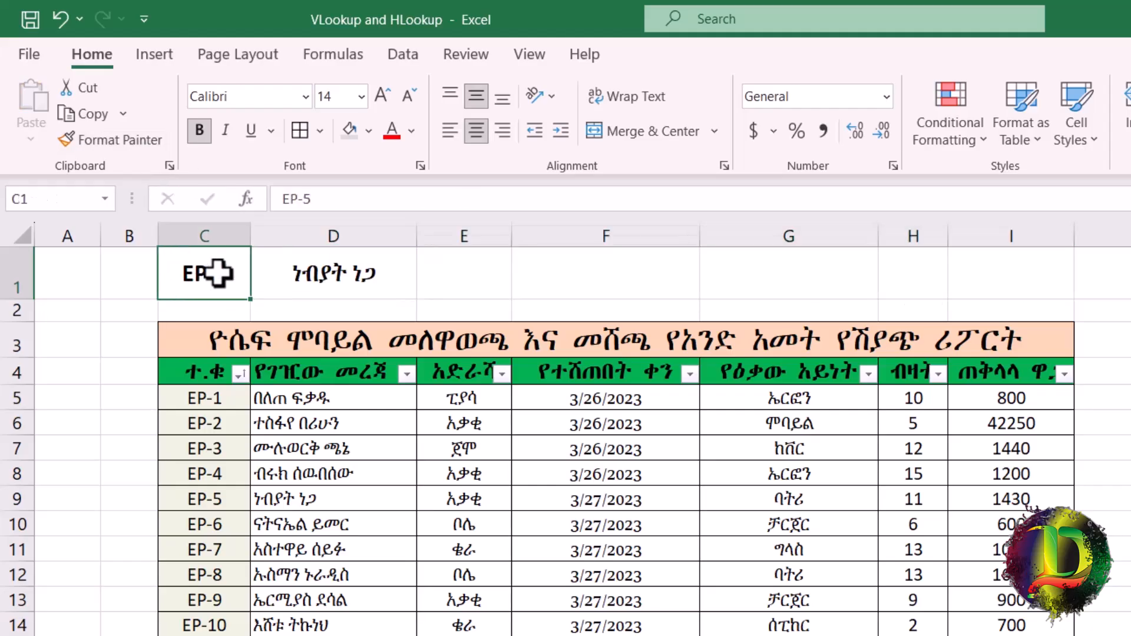
click(358, 279)
click(479, 280)
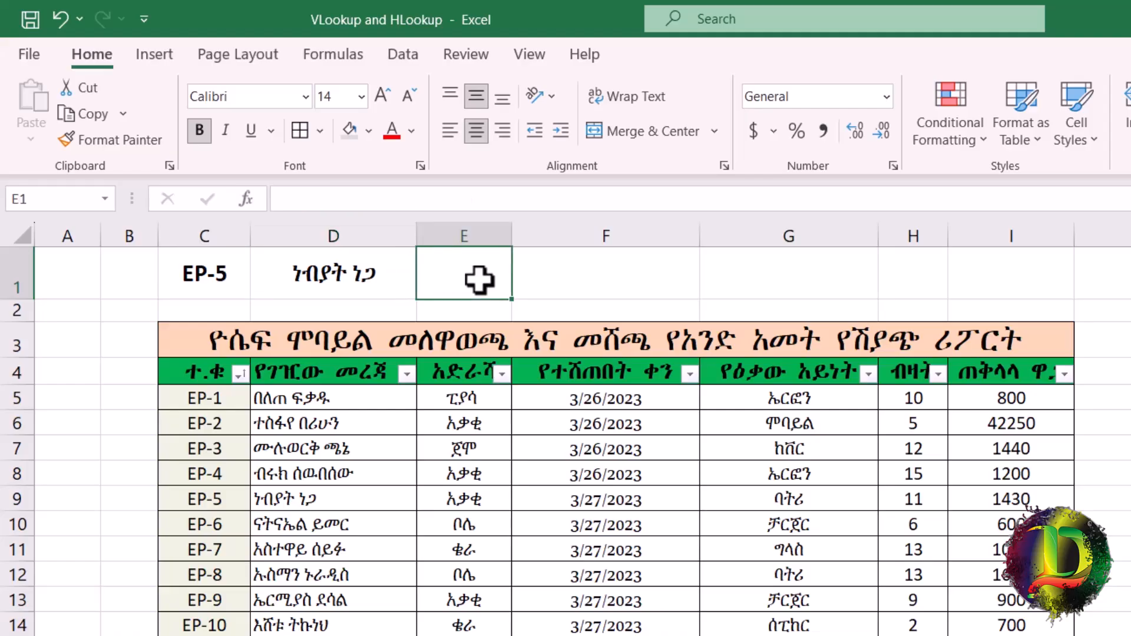
click(600, 274)
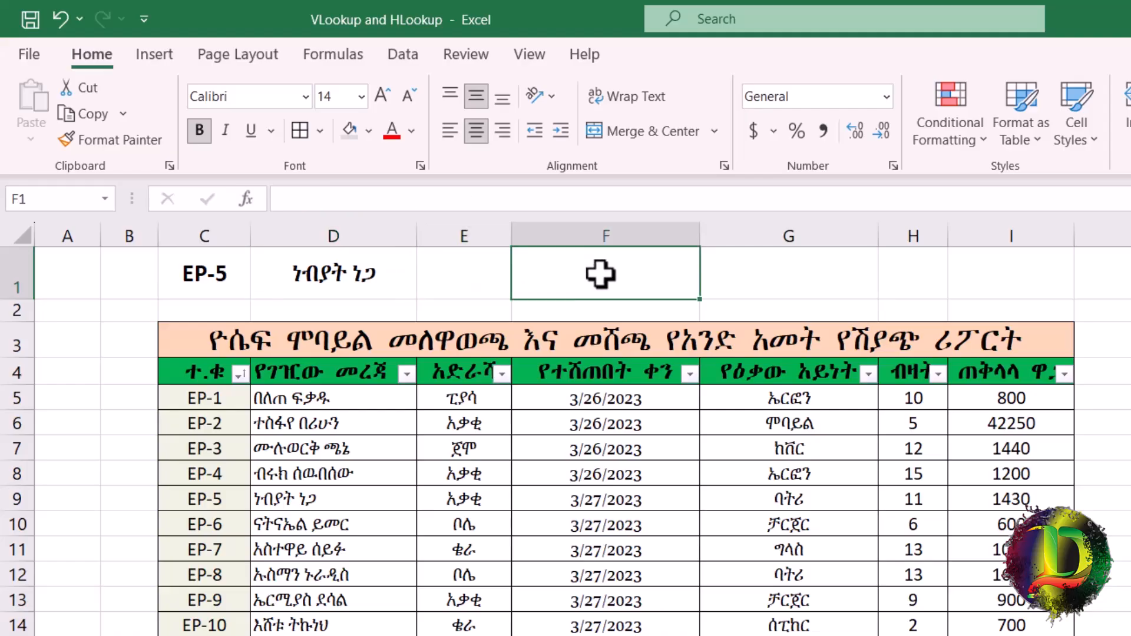
click(754, 273)
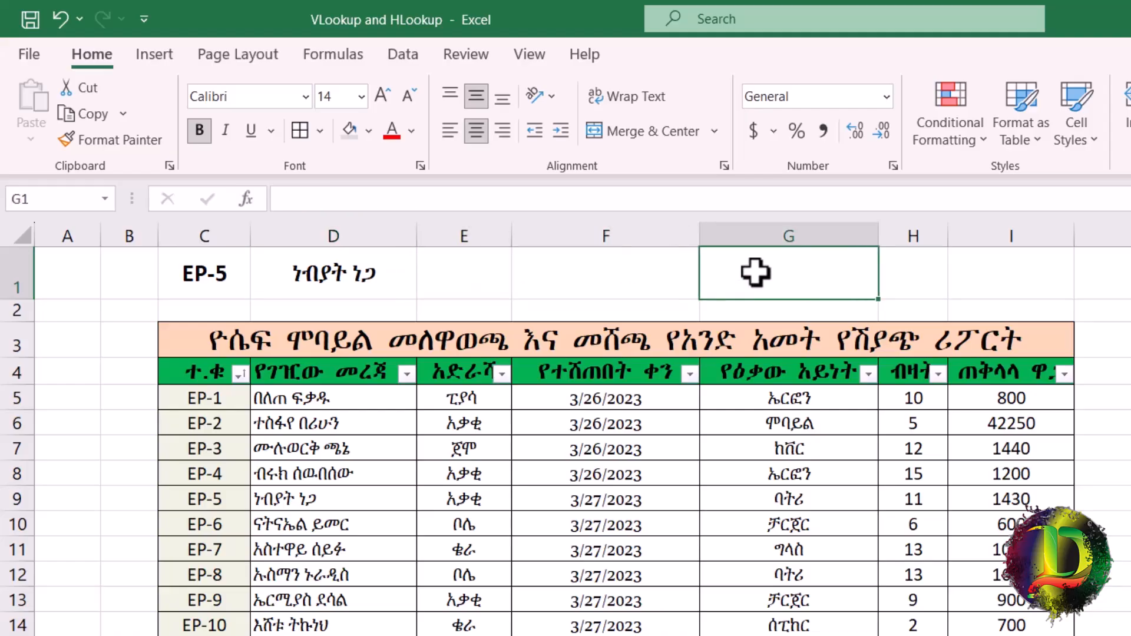
click(912, 284)
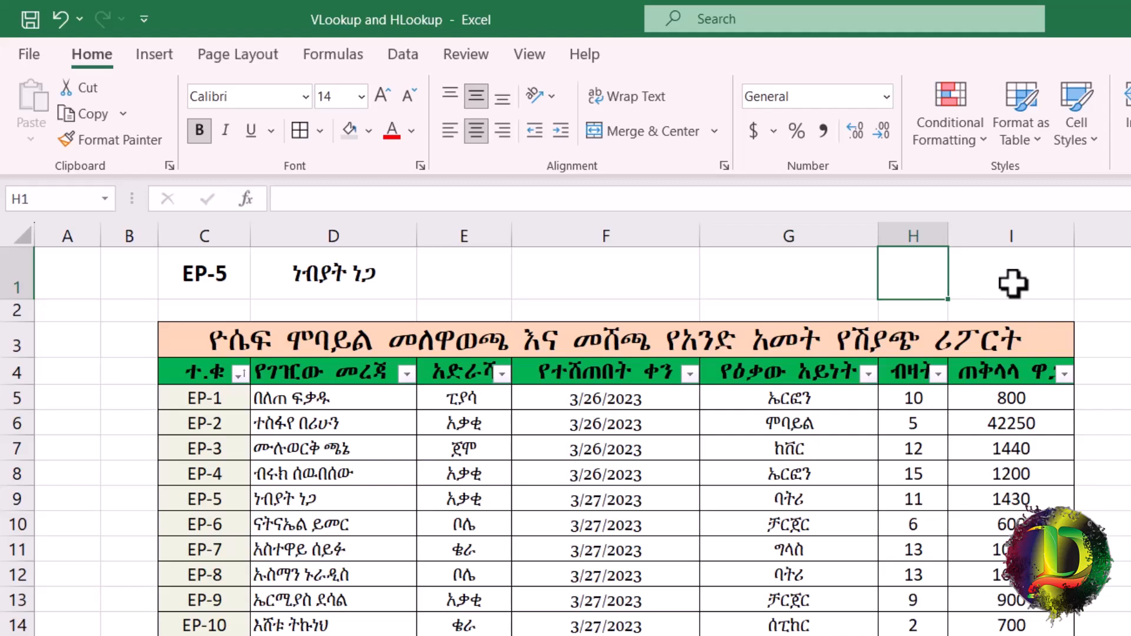
click(1013, 284)
click(239, 274)
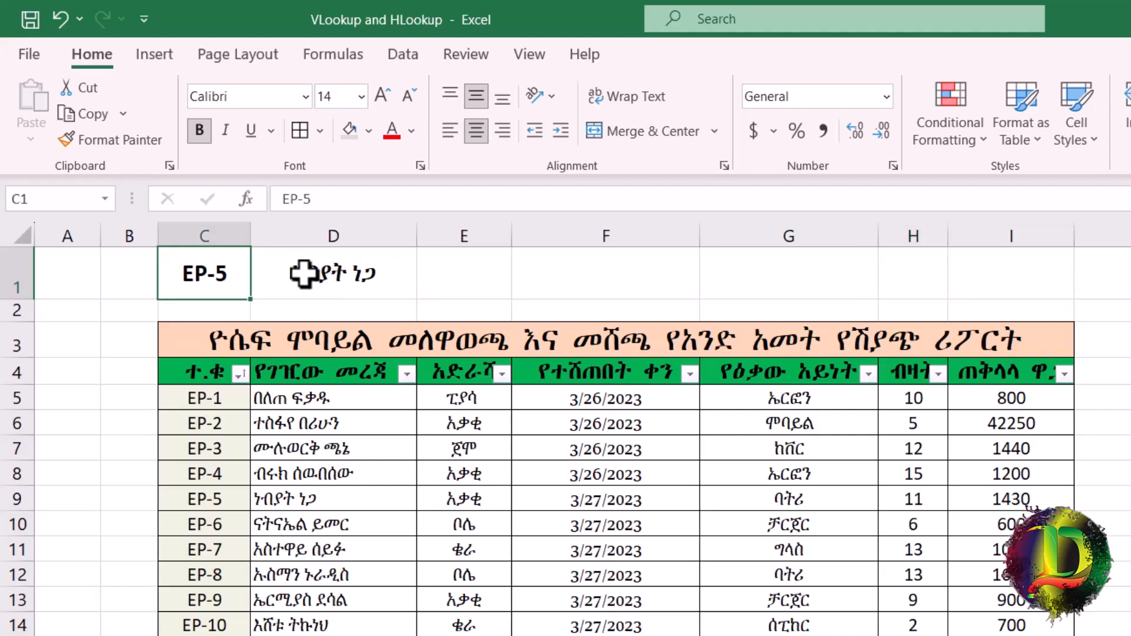
Format D1:I1 with a light purple fill, borders around every cell and dark blue text.
drag(303, 273, 987, 278)
click(374, 277)
drag(374, 278, 988, 277)
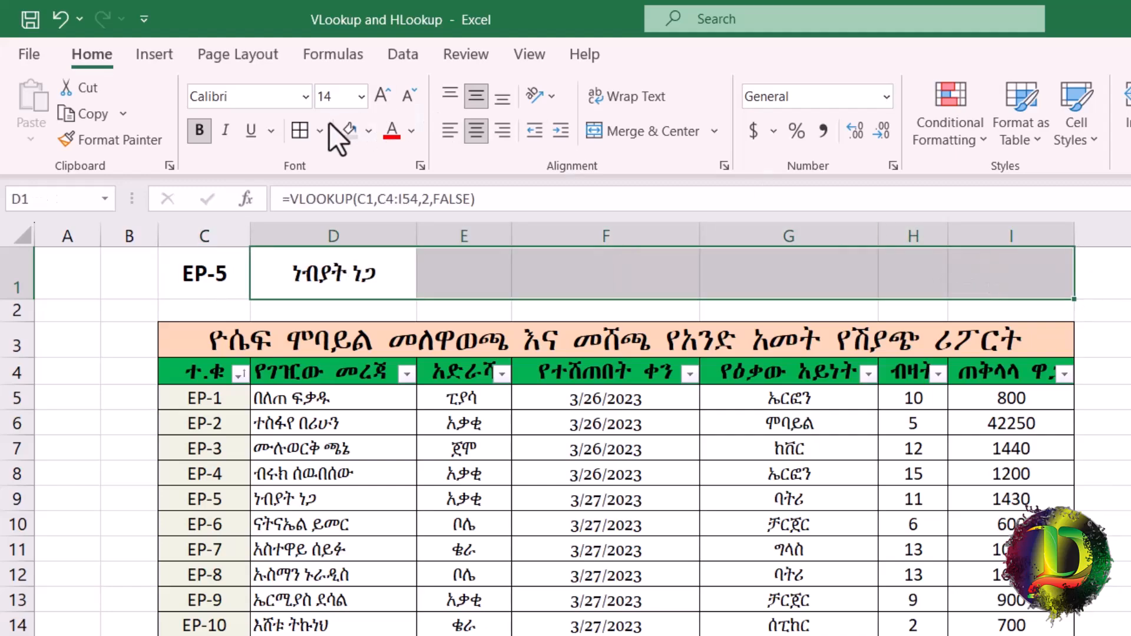
click(369, 131)
click(472, 222)
click(320, 131)
click(355, 352)
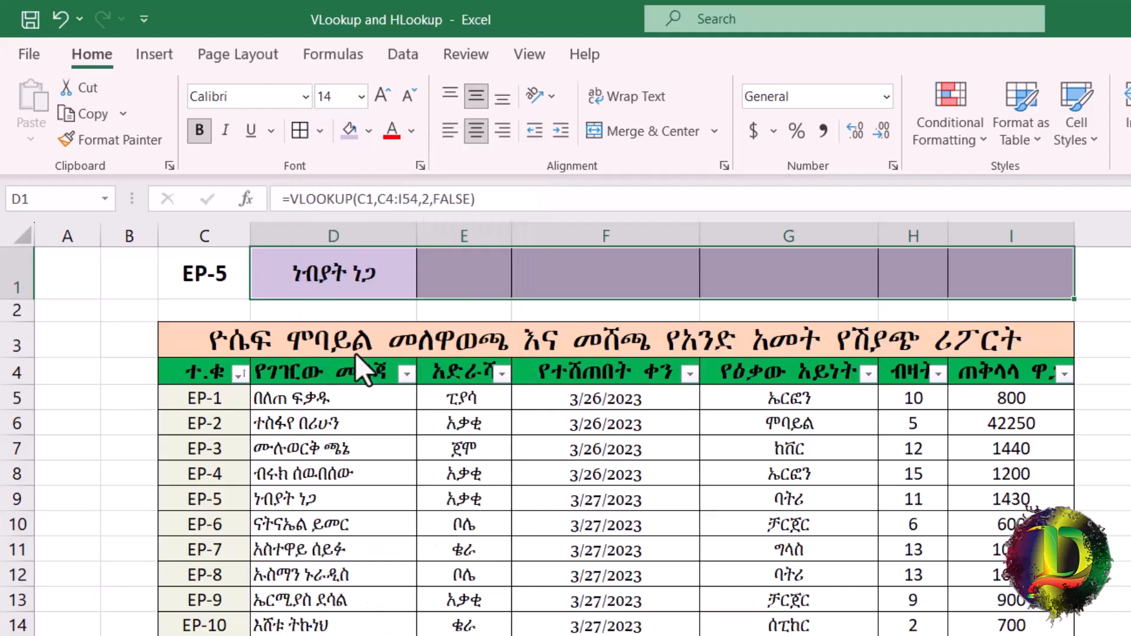
click(411, 130)
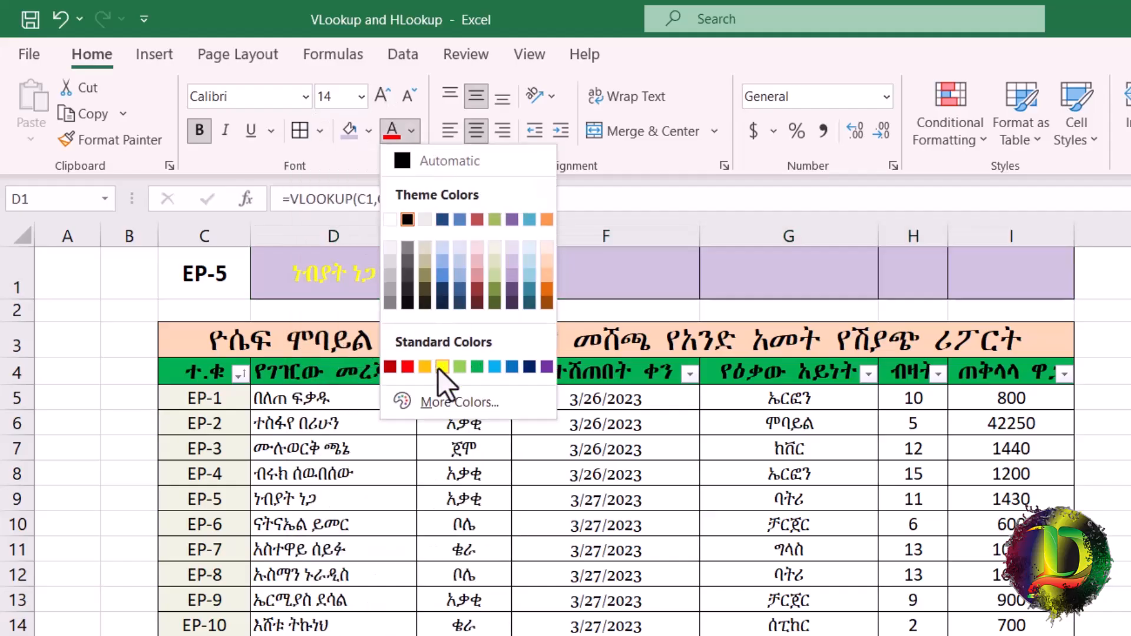
click(529, 367)
Copy the full text of the VLOOKUP formula in D1.
click(468, 270)
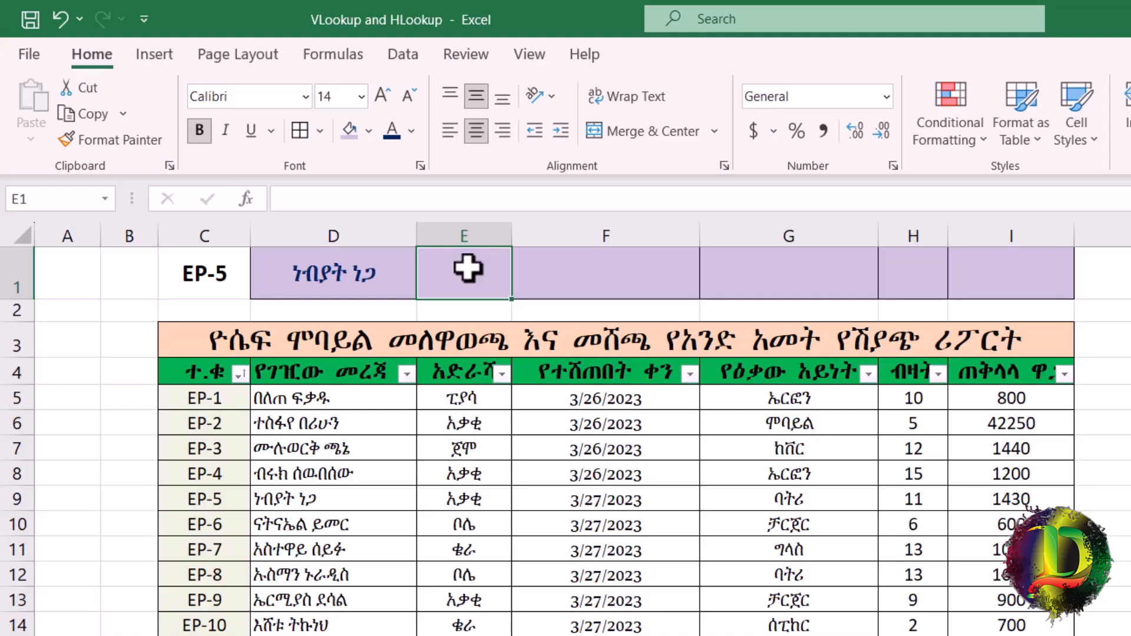
click(350, 280)
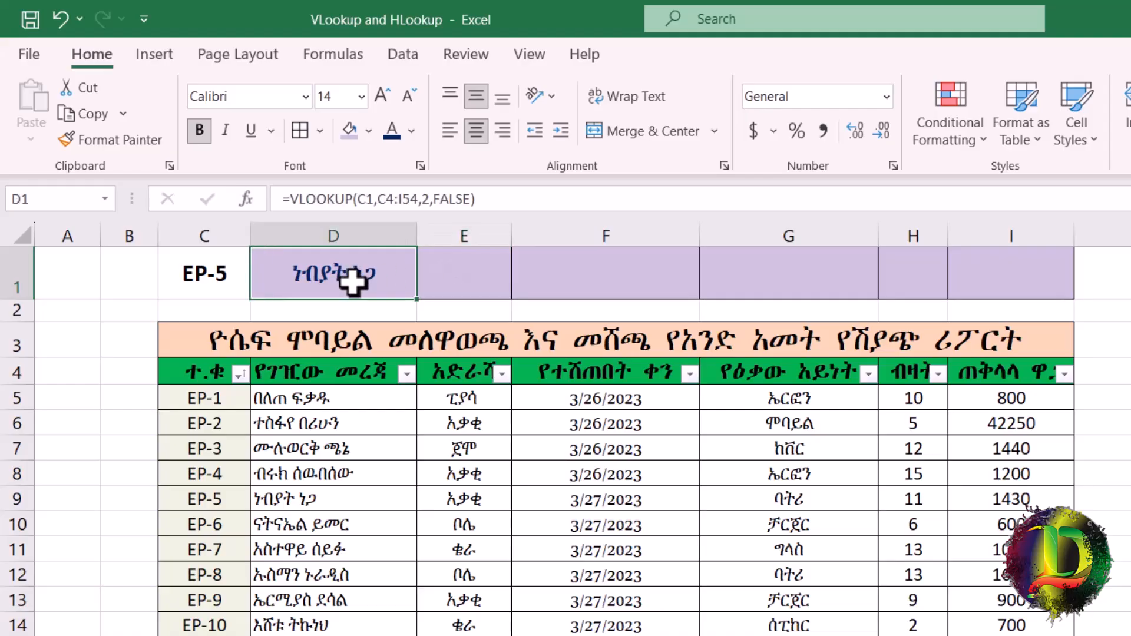
drag(500, 207, 282, 197)
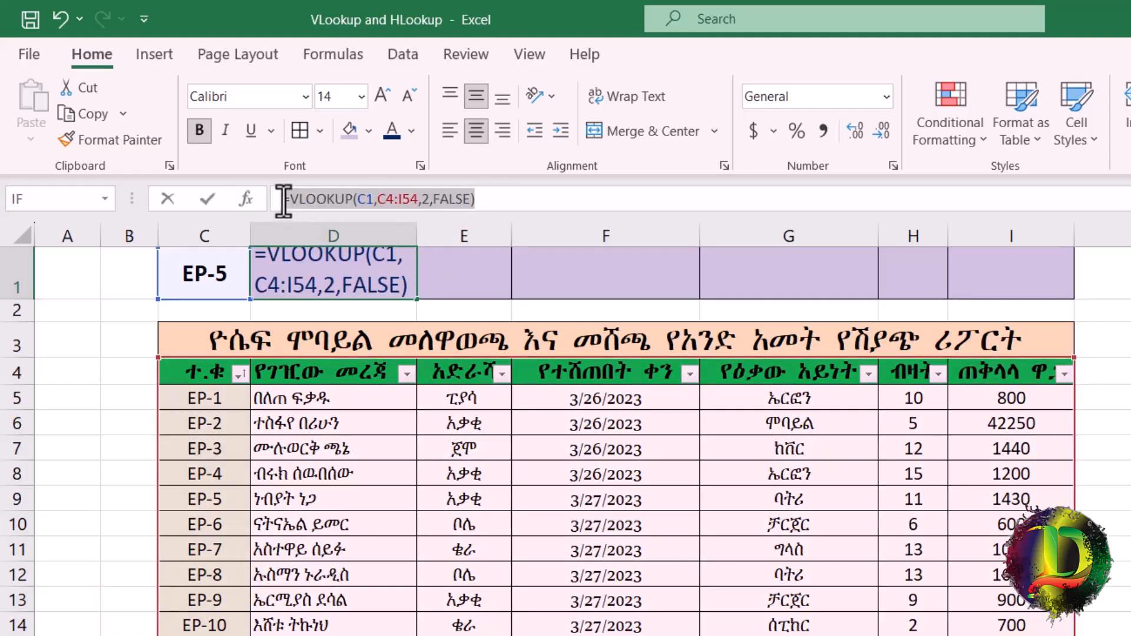
right_click(307, 197)
click(362, 250)
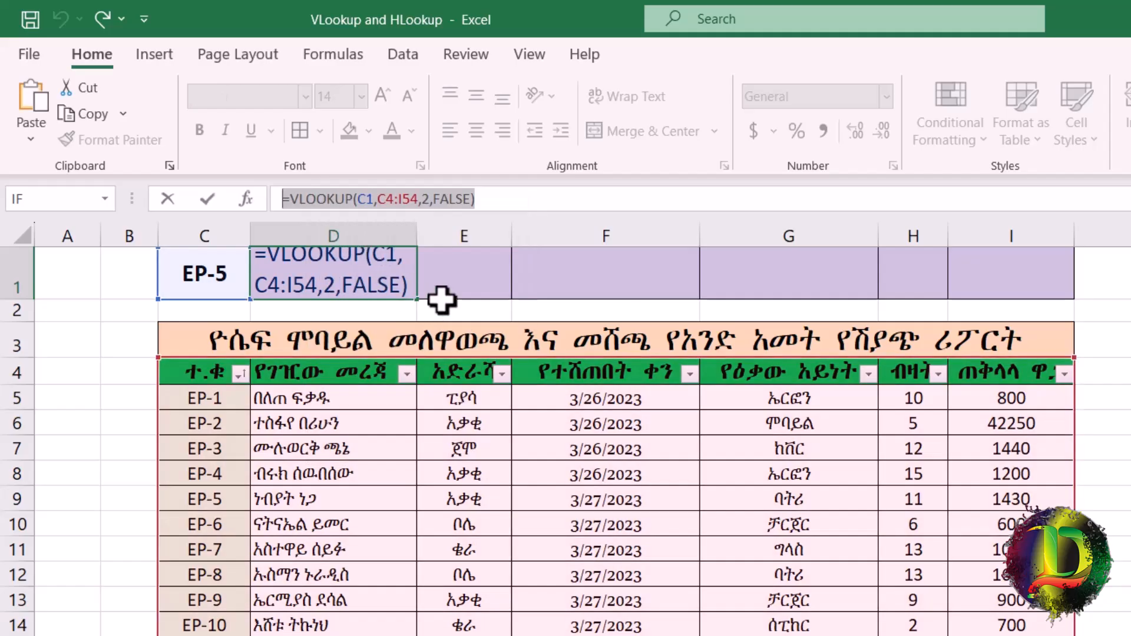
Paste the copied VLOOKUP formula into E1 and set its column index number to 3.
click(462, 263)
right_click(472, 199)
click(519, 314)
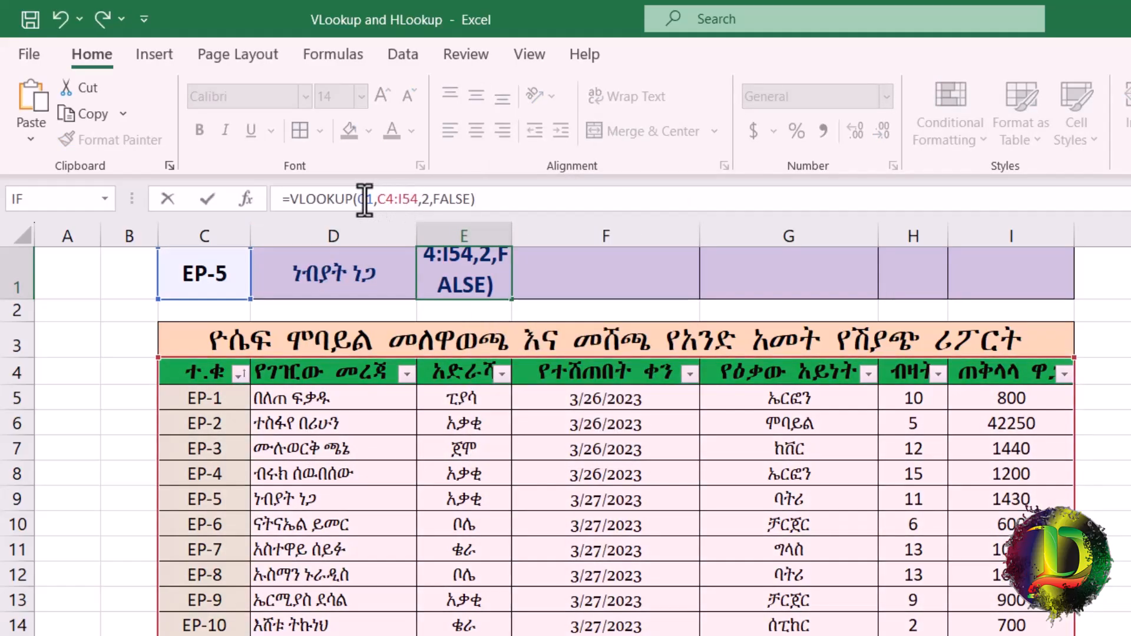
click(424, 199)
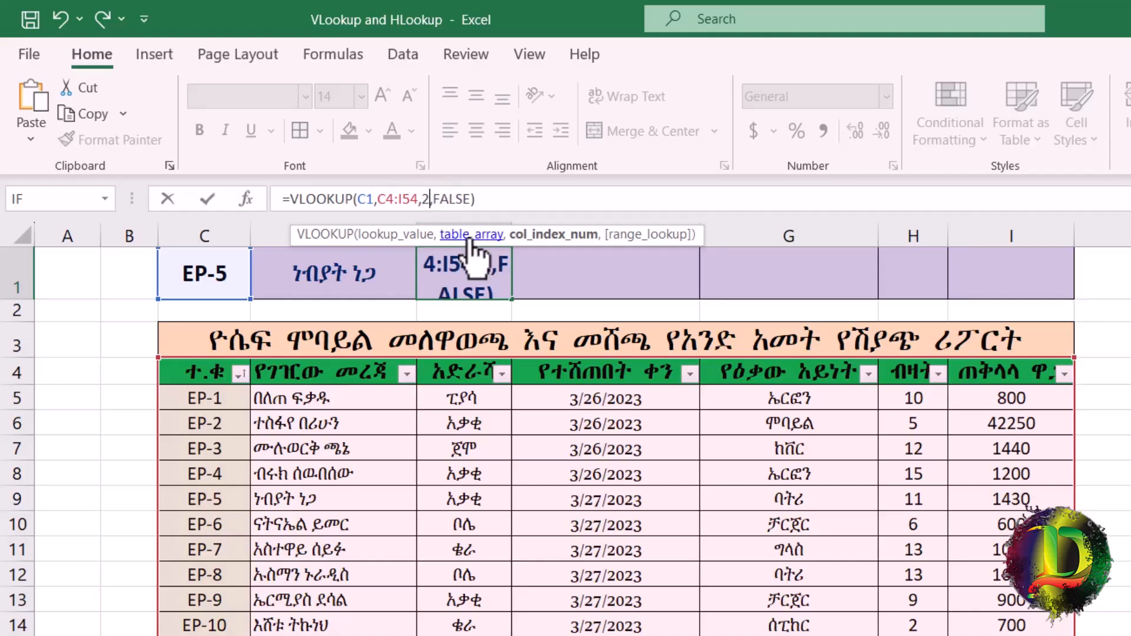
key(BackSpace)
text(3)
key(Return)
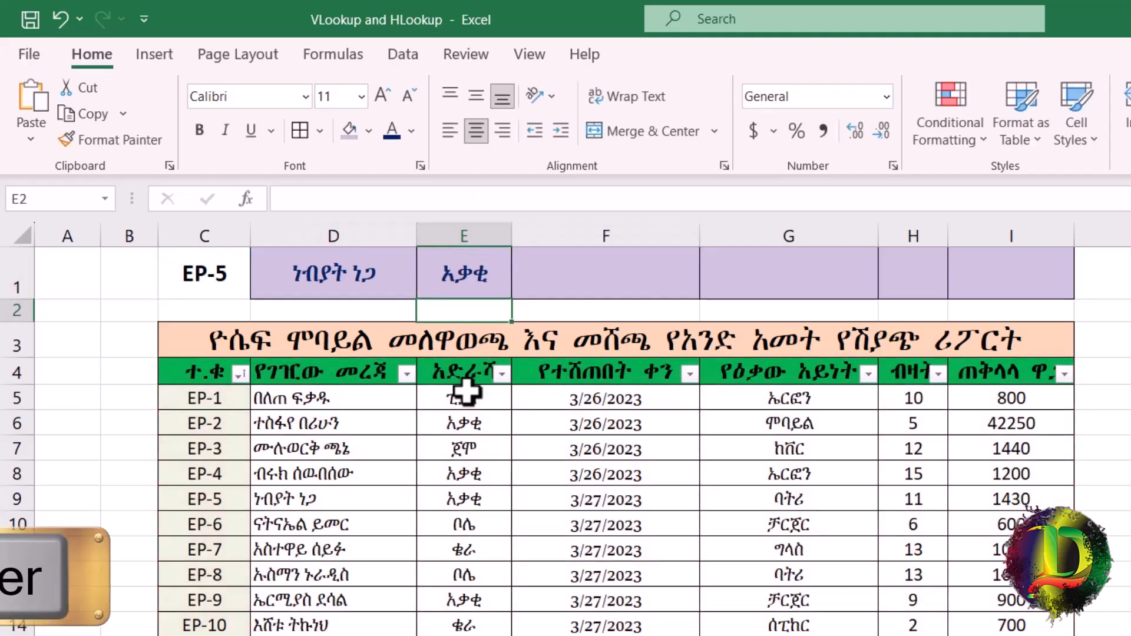
Paste the copied VLOOKUP formula into F1 and set its column index number to 4.
click(585, 284)
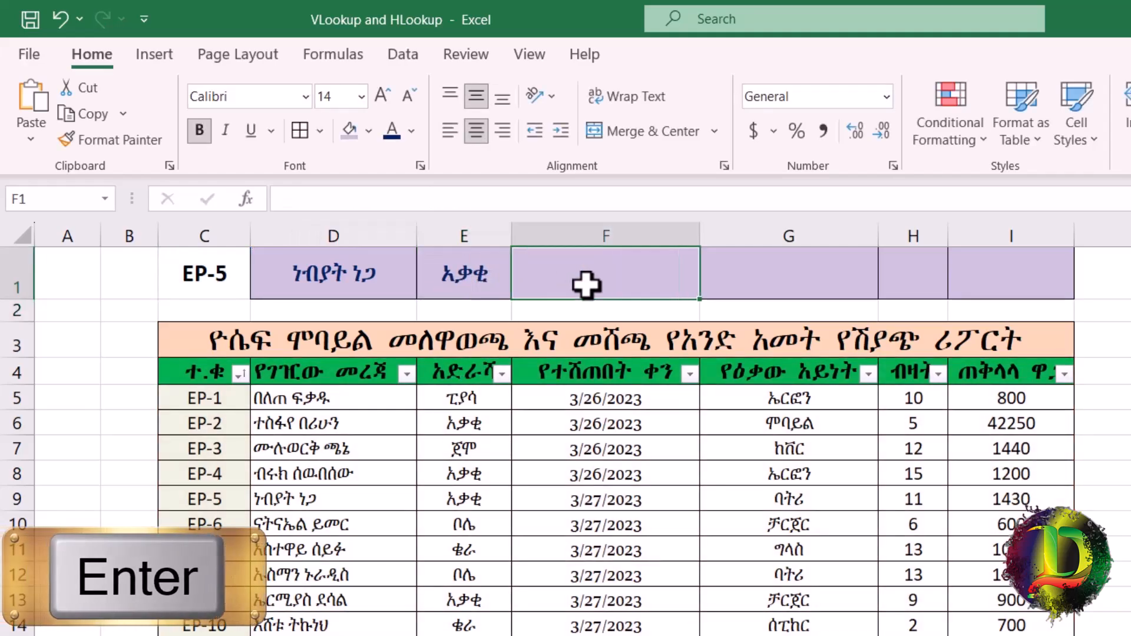
right_click(444, 203)
click(467, 308)
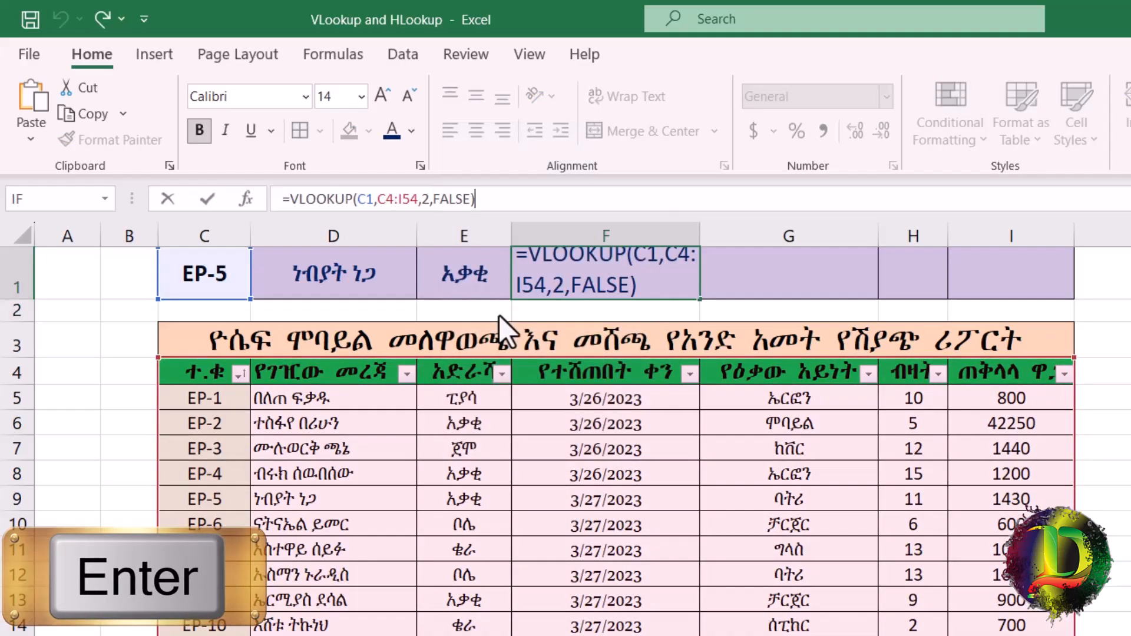
click(430, 198)
key(BackSpace)
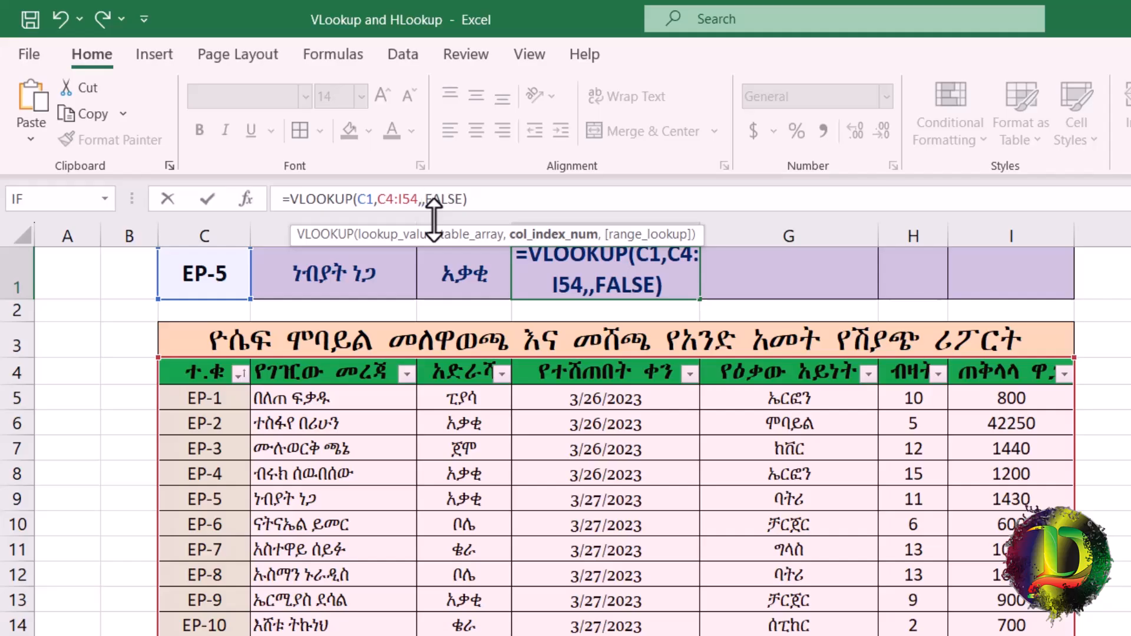
text(4)
key(Return)
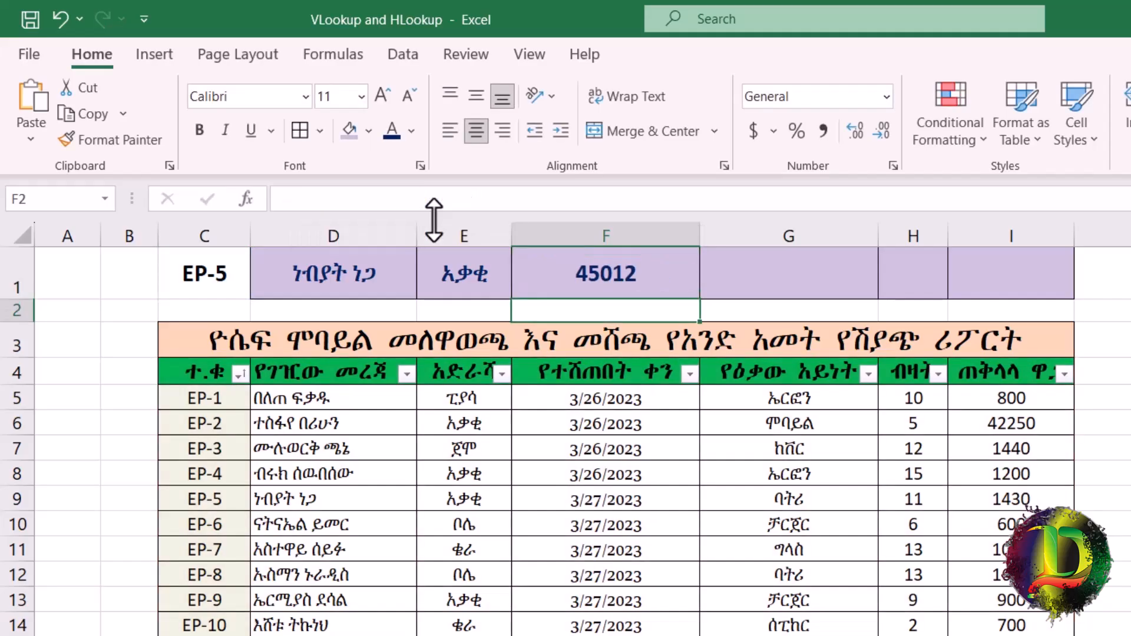
Compare the VLOOKUP result in F1 with the source dates in column F and their number format.
click(559, 258)
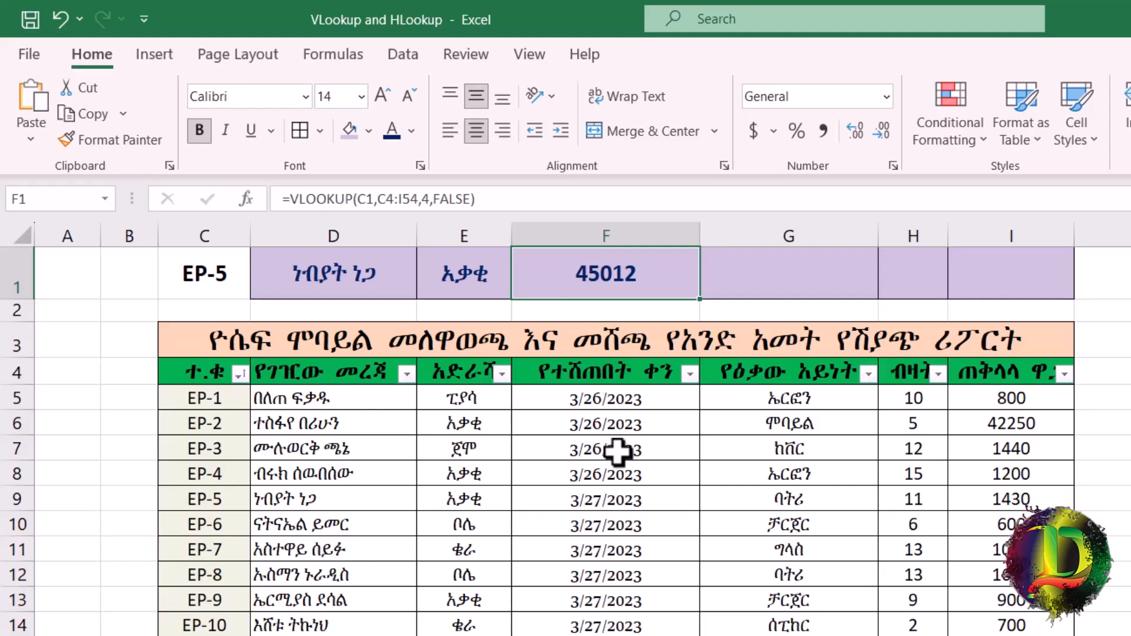
drag(595, 500, 601, 614)
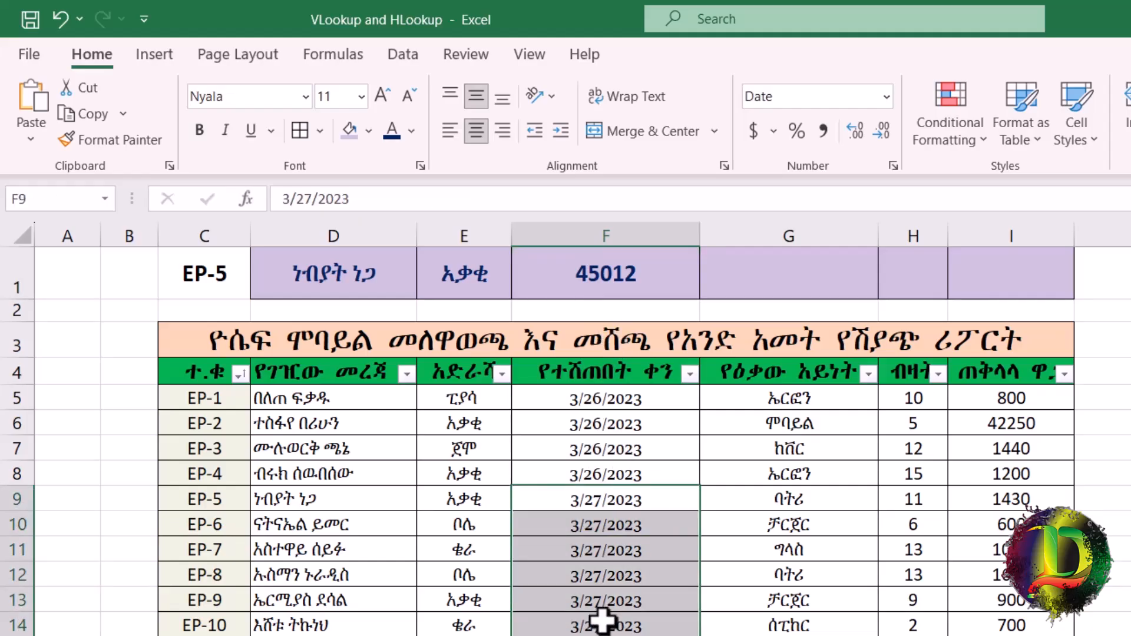
click(635, 287)
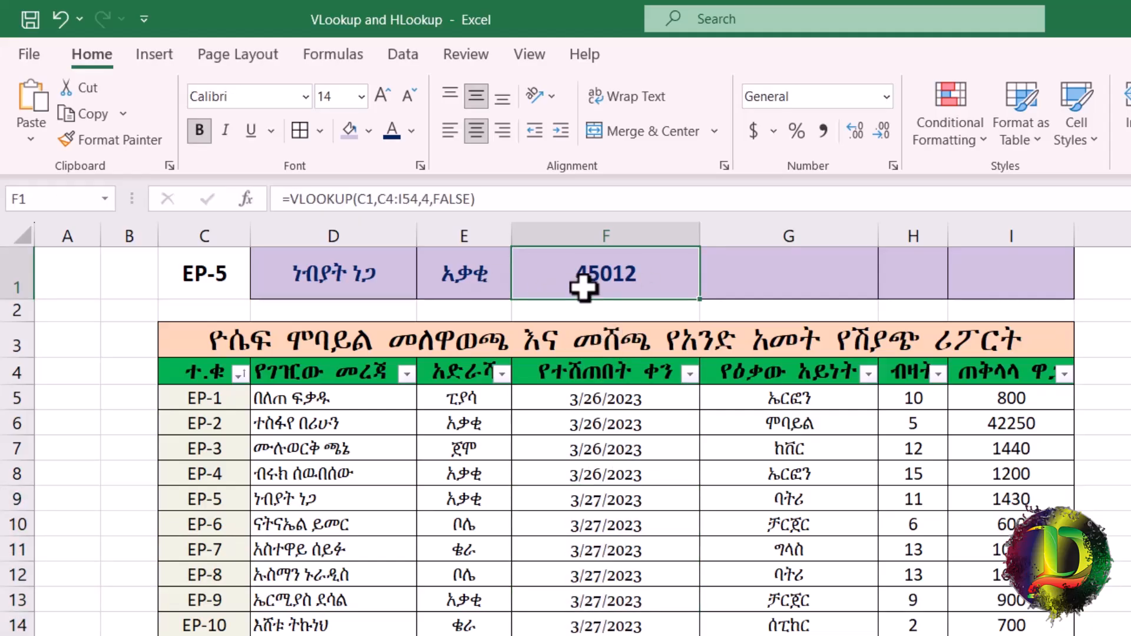
click(613, 396)
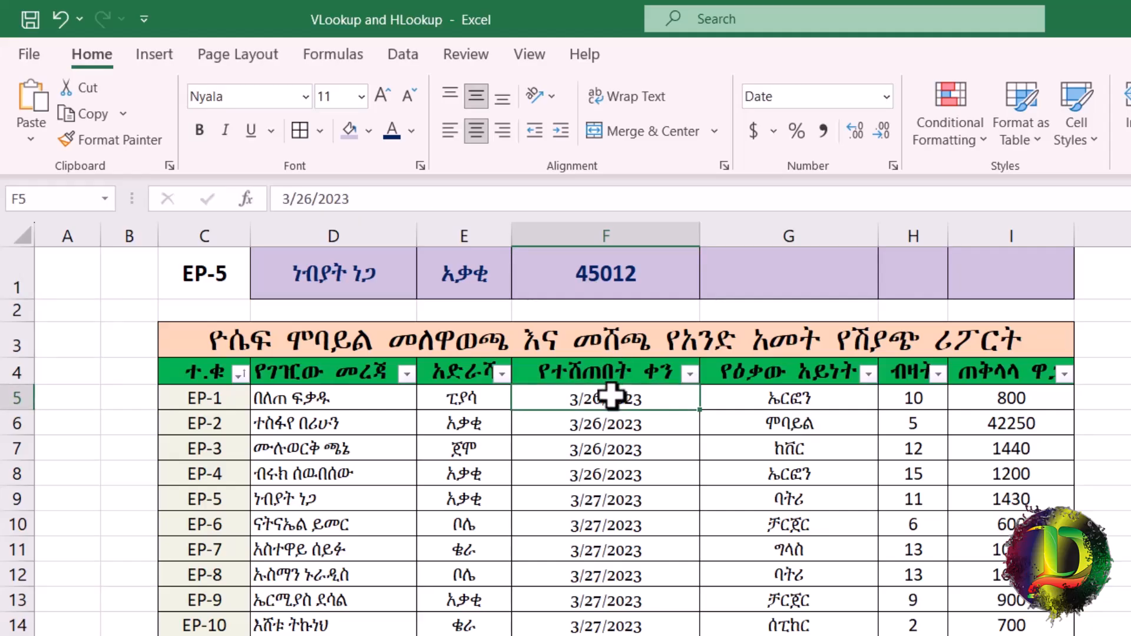
right_click(613, 396)
Enter the date 3/8/2025 in K6 and apply the Number format to it.
click(1034, 422)
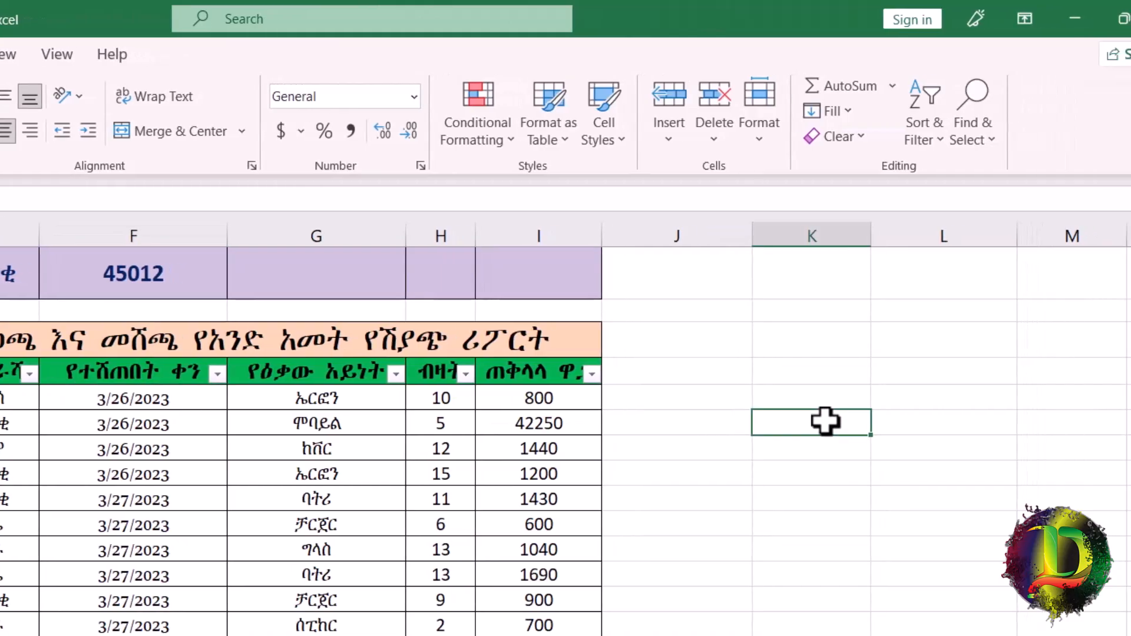
text(3/8/2025)
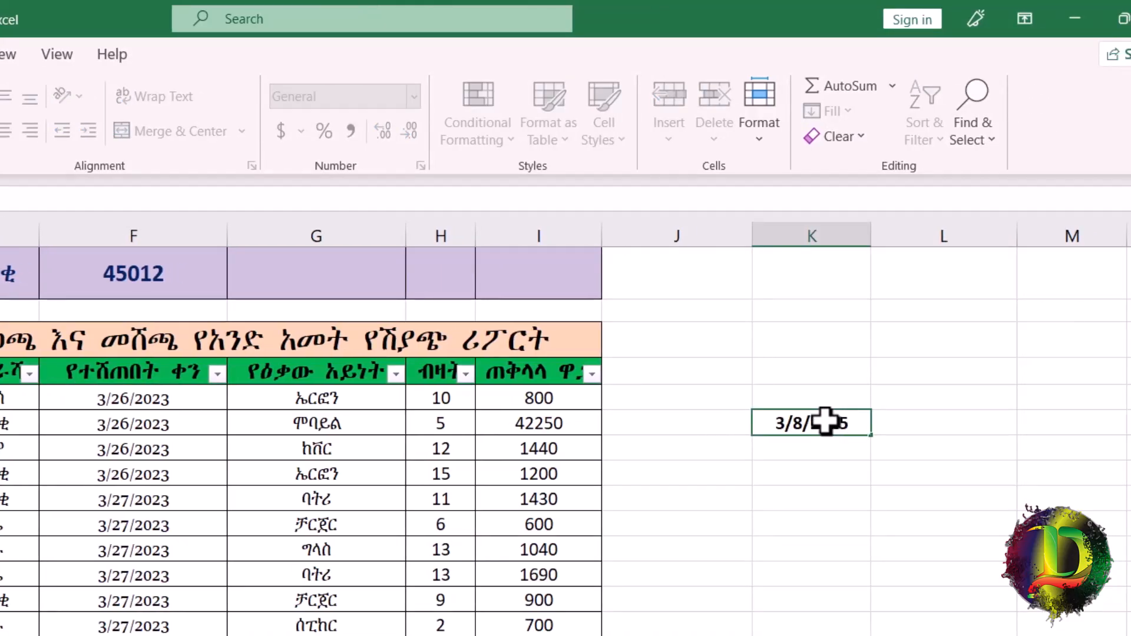
key(Return)
click(824, 421)
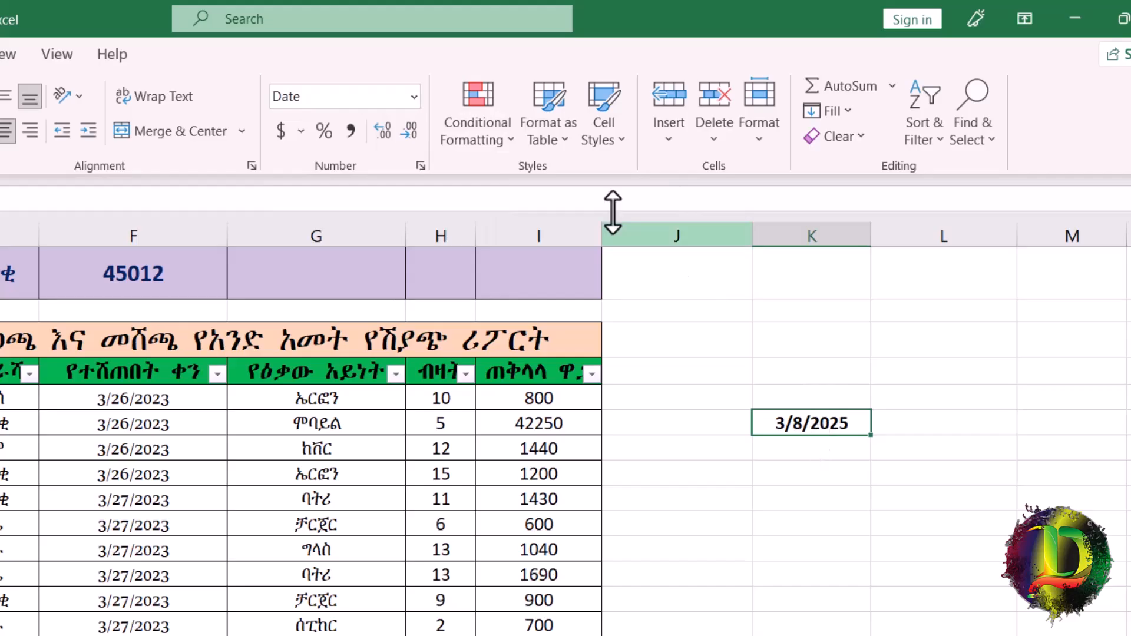
click(415, 97)
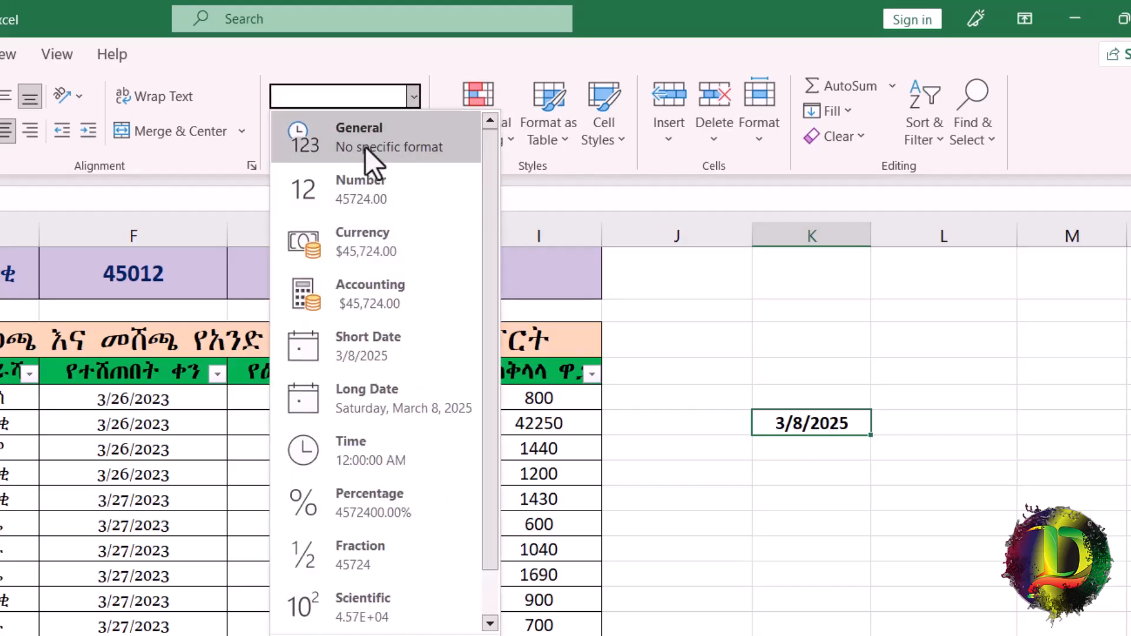
click(349, 193)
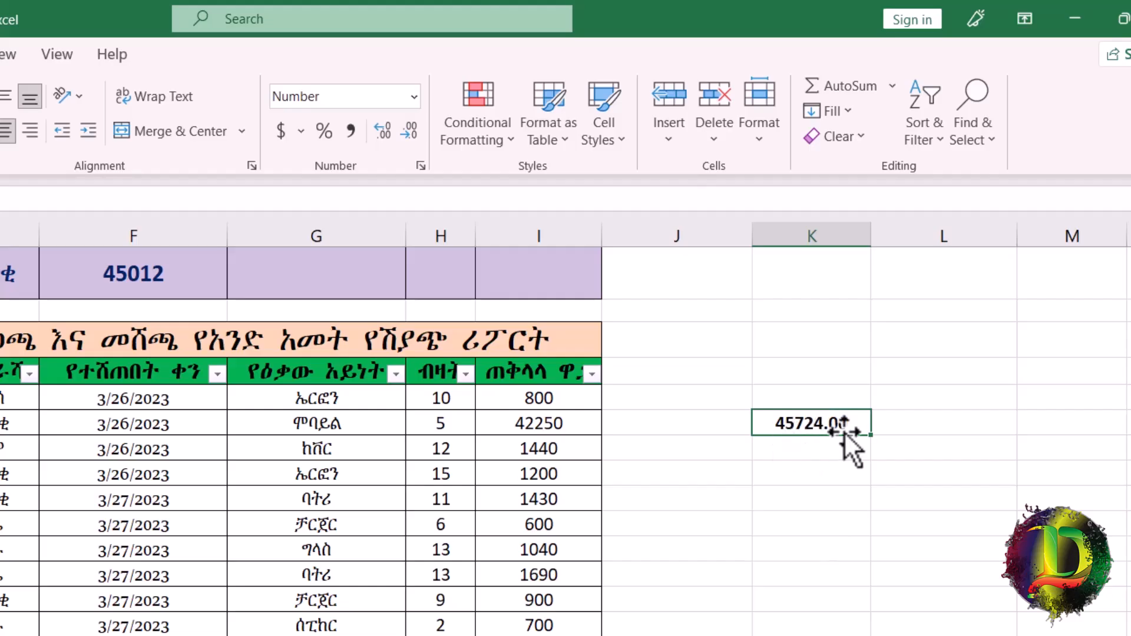
Format F1 as Short Date and copy the full text of its VLOOKUP formula.
click(161, 283)
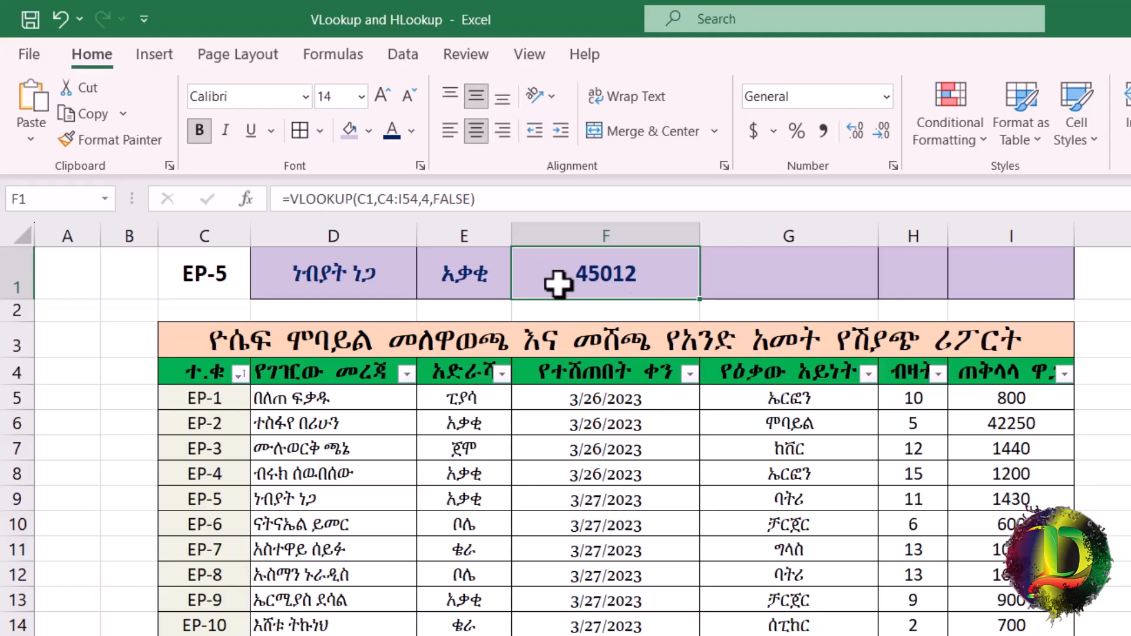
click(885, 101)
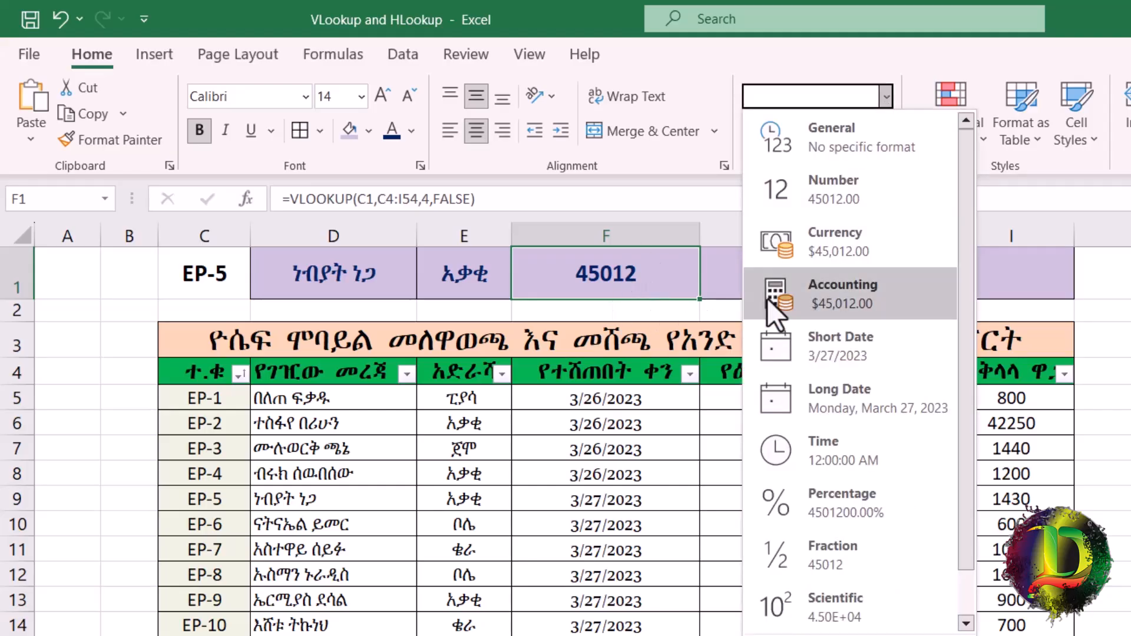
click(840, 340)
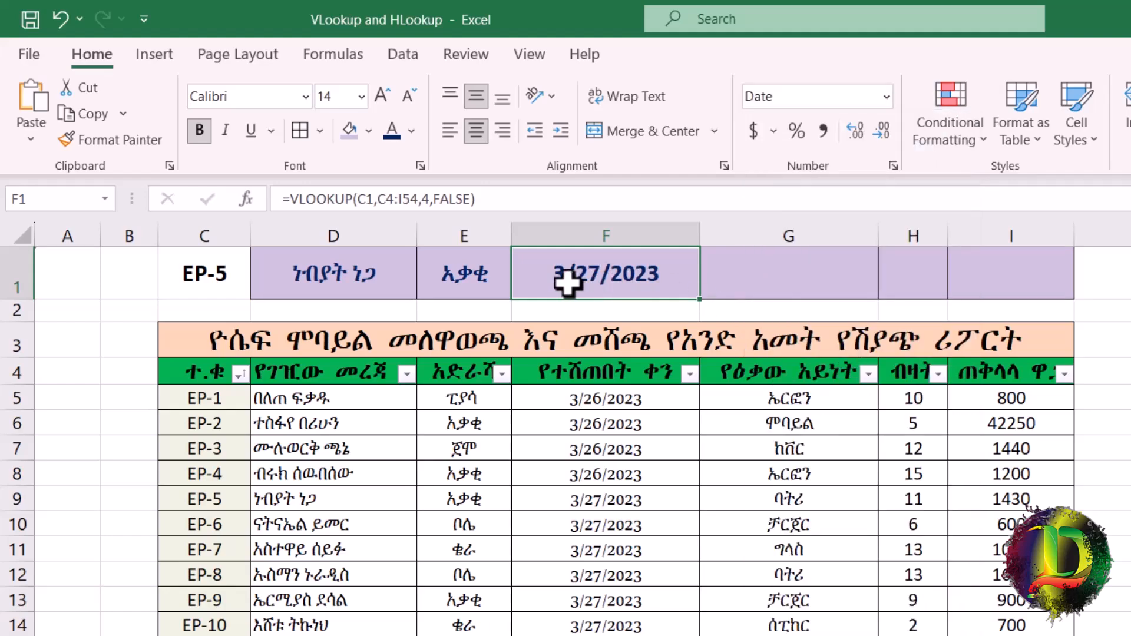
drag(501, 198, 278, 199)
right_click(320, 203)
click(350, 250)
Paste the copied VLOOKUP formula into G1 and set its column index number to 5.
click(774, 277)
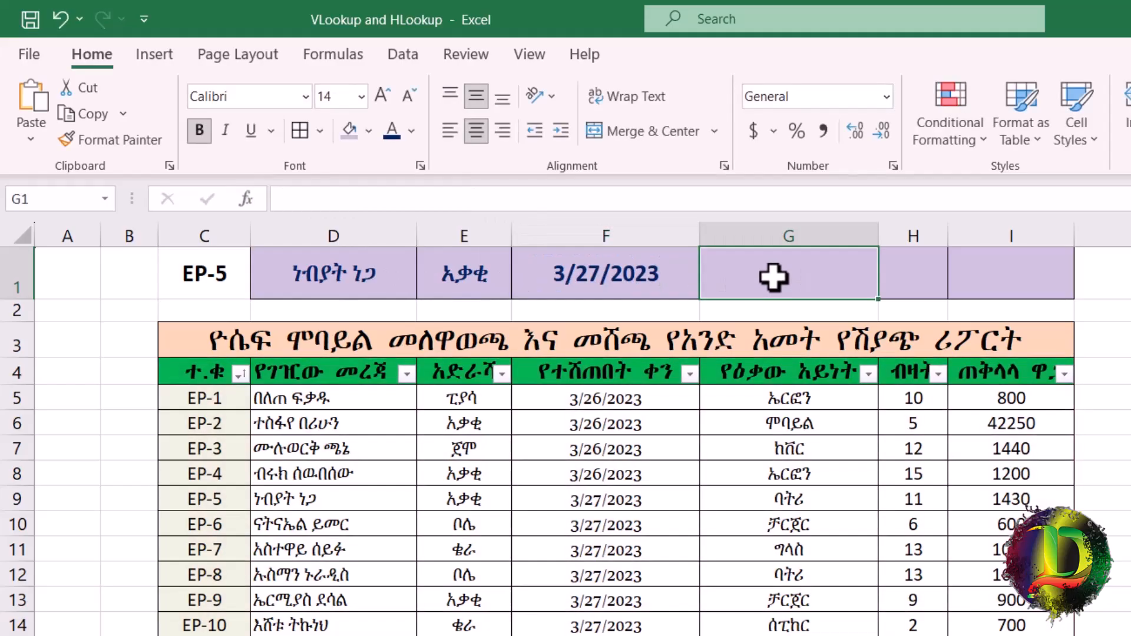
click(689, 201)
right_click(690, 201)
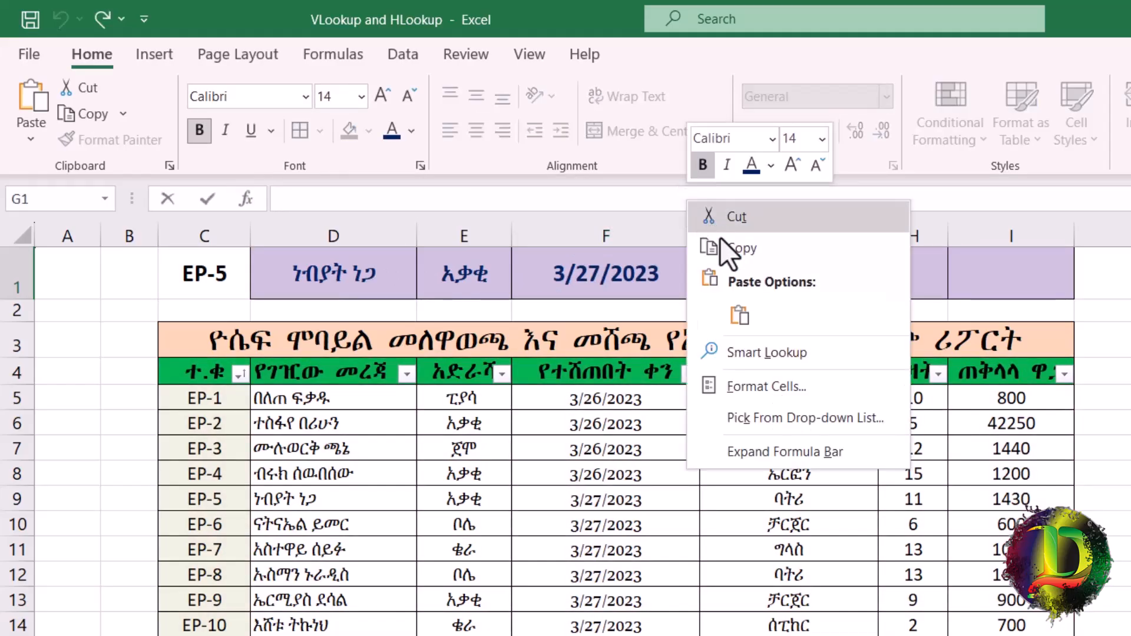
click(740, 317)
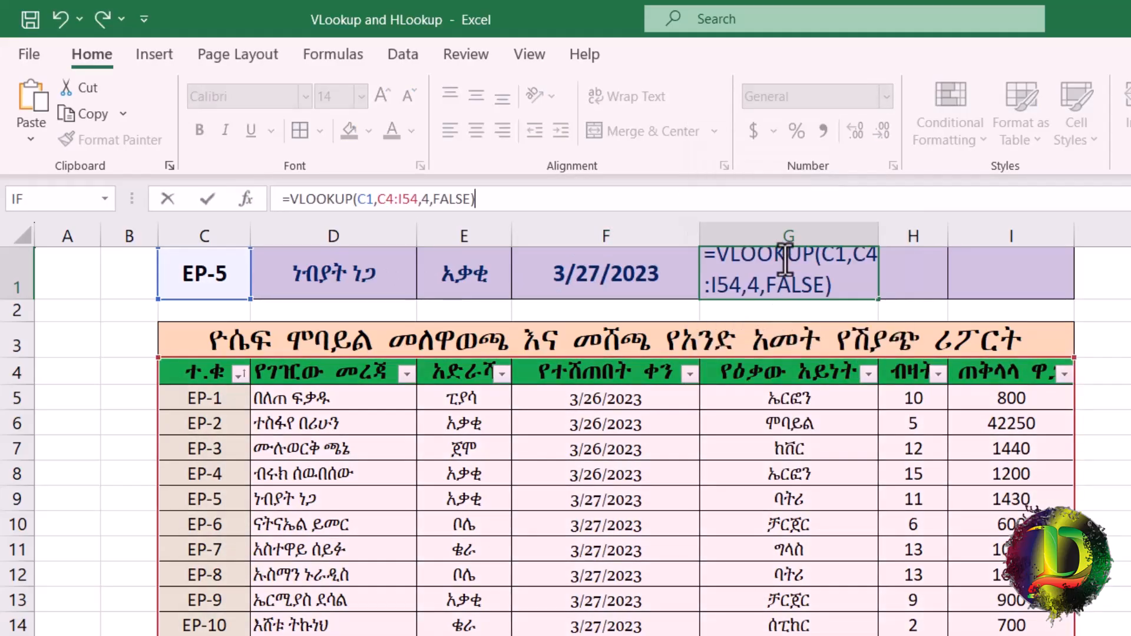
click(426, 199)
key(BackSpace)
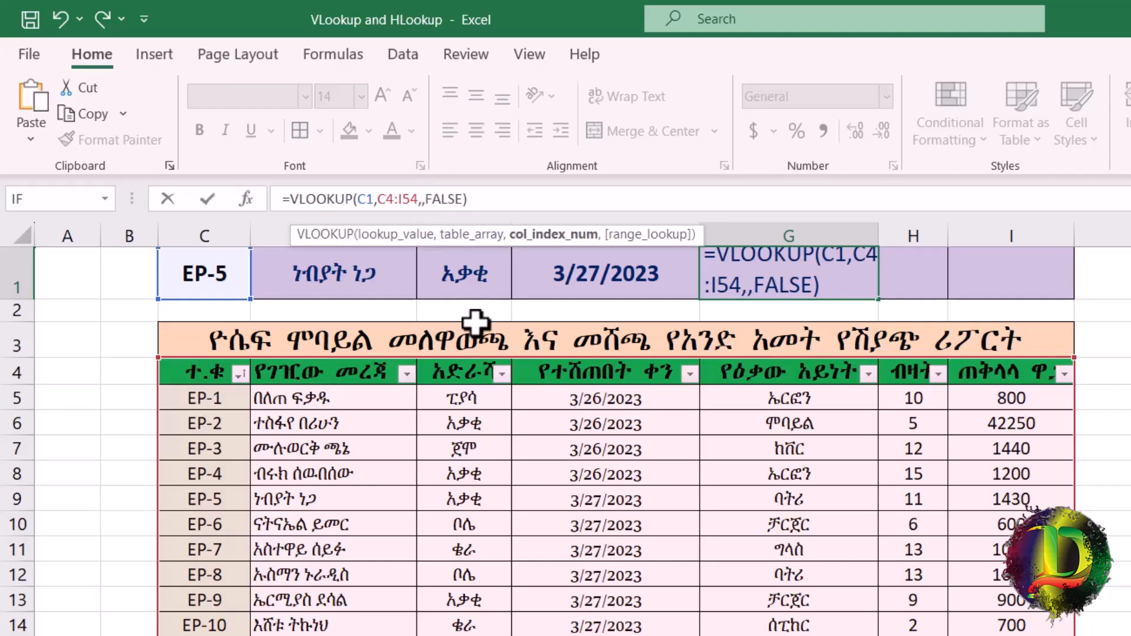
text(5)
key(Return)
Paste the copied VLOOKUP formula into H1 and set its column index number to 6.
click(913, 274)
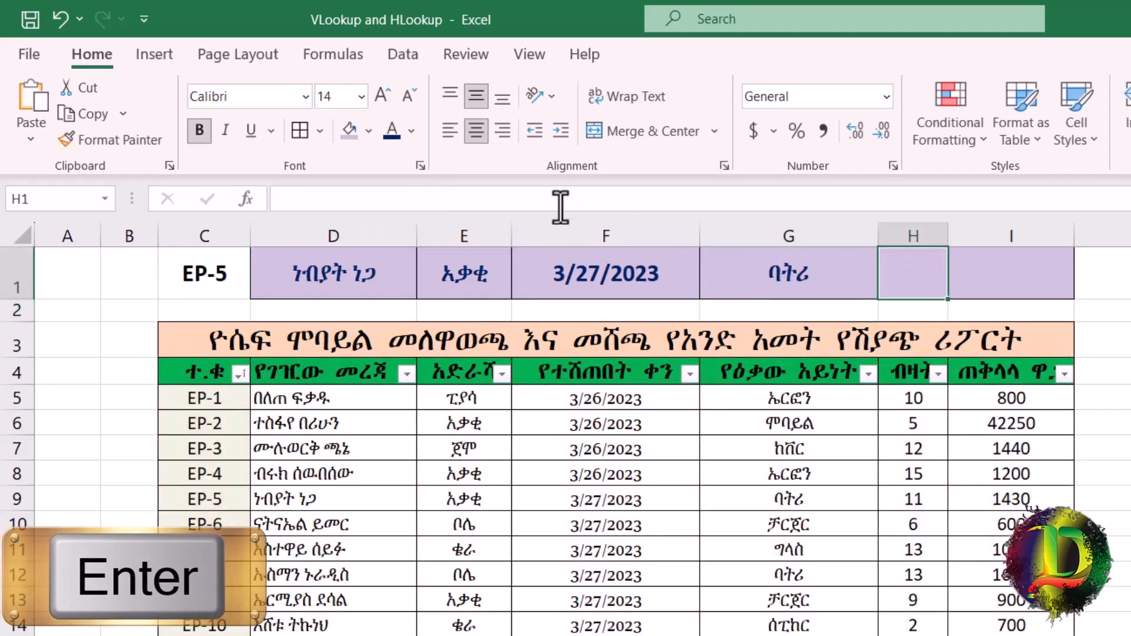
click(549, 198)
right_click(551, 199)
click(602, 316)
click(441, 199)
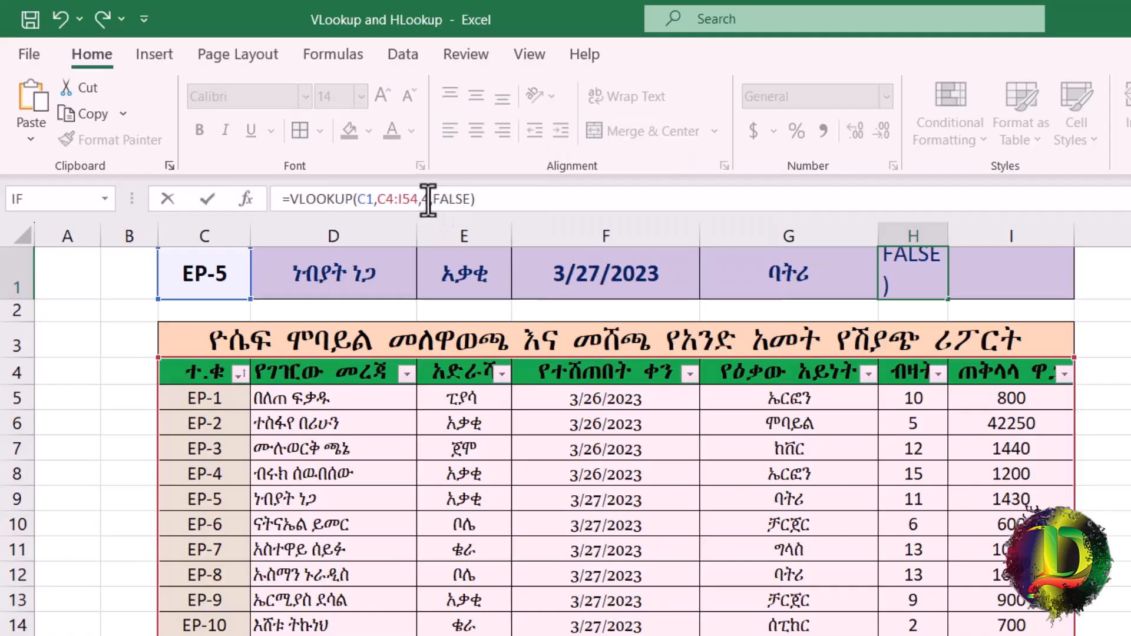
key(BackSpace)
text(6)
key(Return)
Paste the copied VLOOKUP formula into I1 and set its column index number to 7.
click(1010, 274)
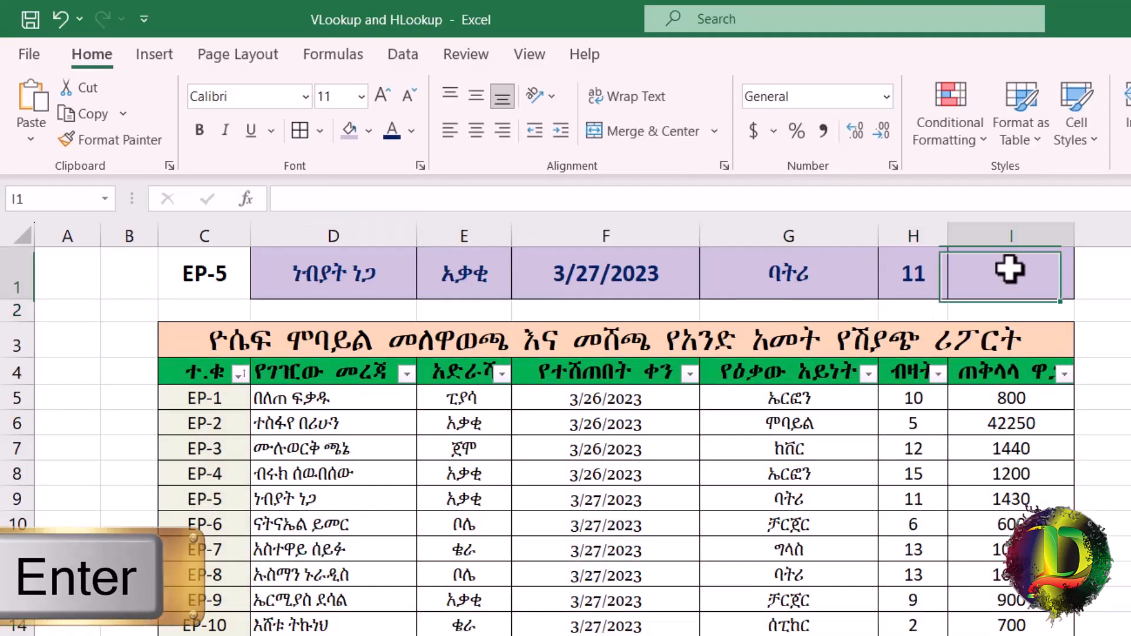
right_click(875, 205)
click(922, 319)
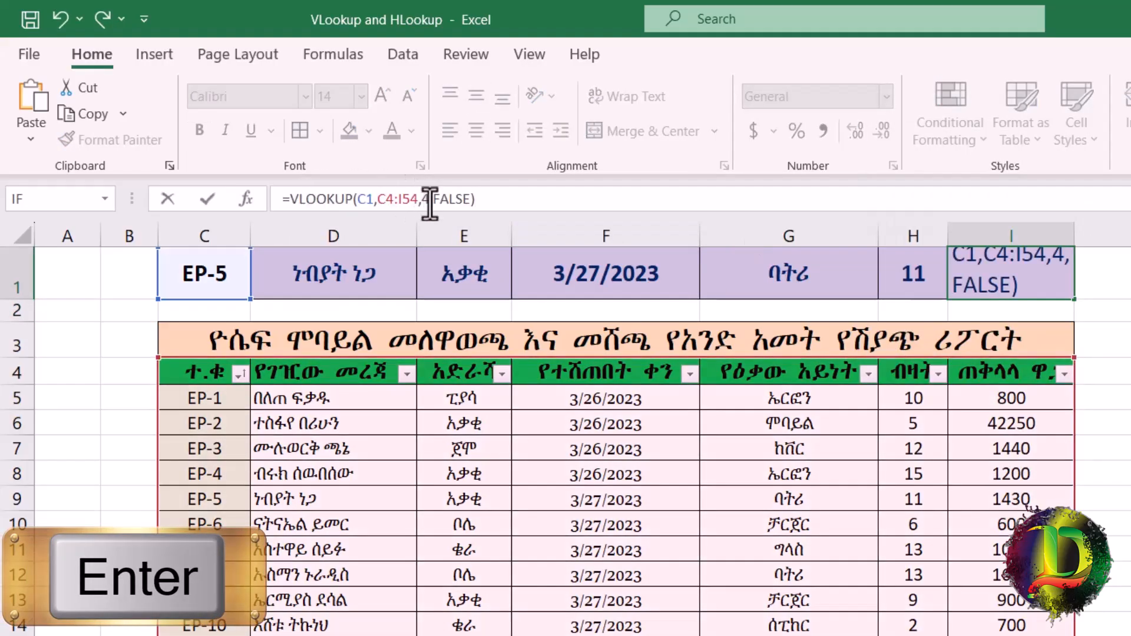
click(430, 203)
key(BackSpace)
text(7)
key(Return)
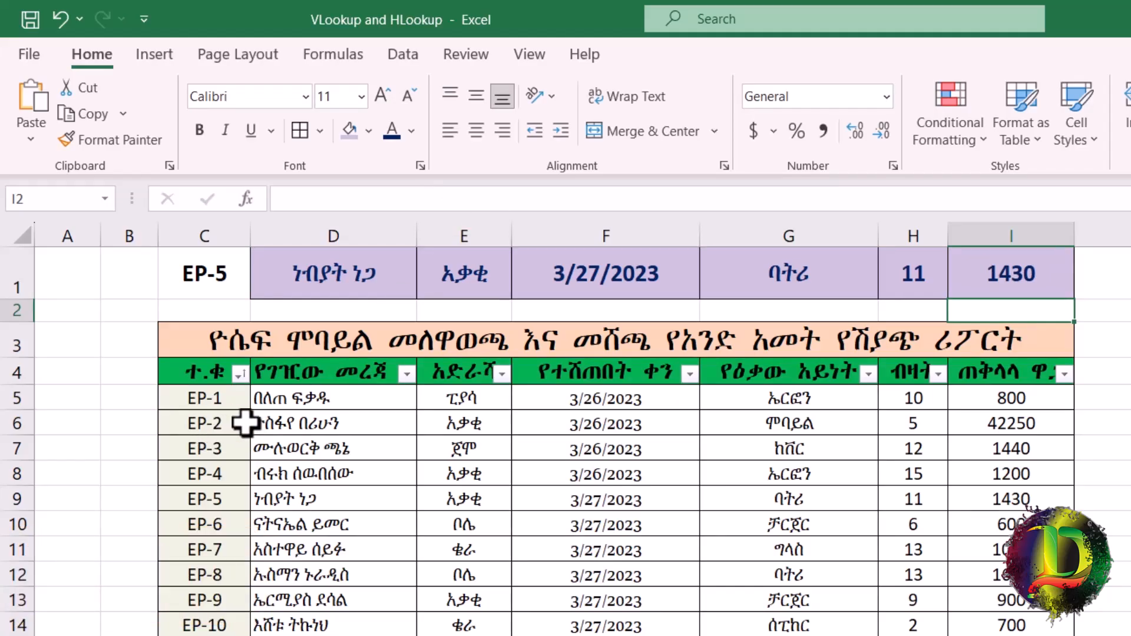
Change the lookup ID in C1 to EP-2.
drag(274, 423, 1001, 421)
click(211, 266)
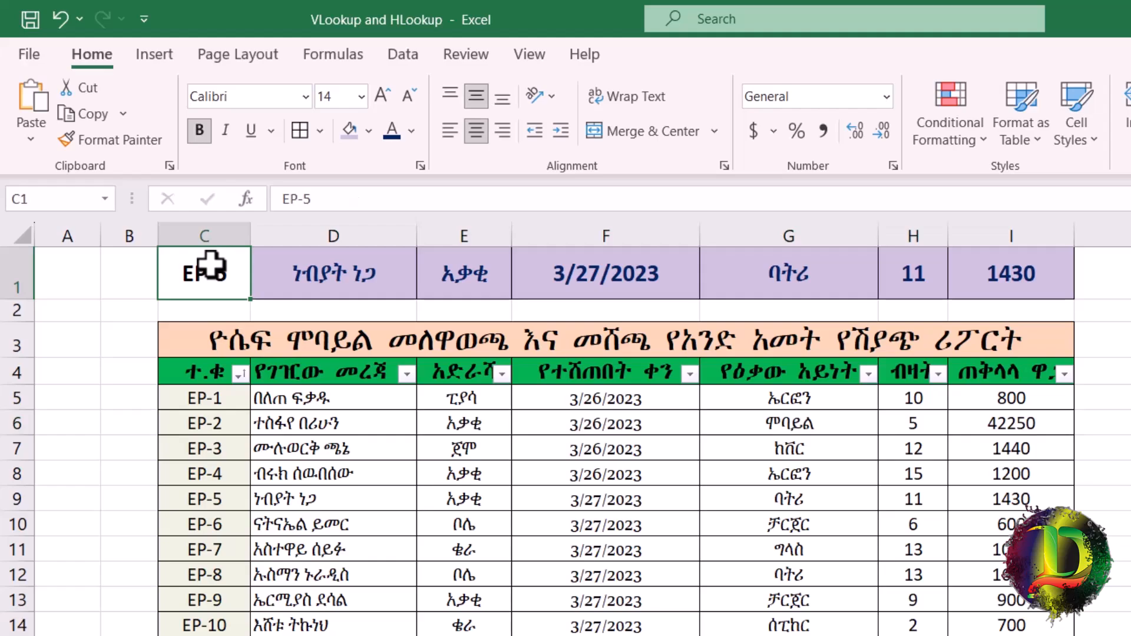
click(324, 199)
key(BackSpace)
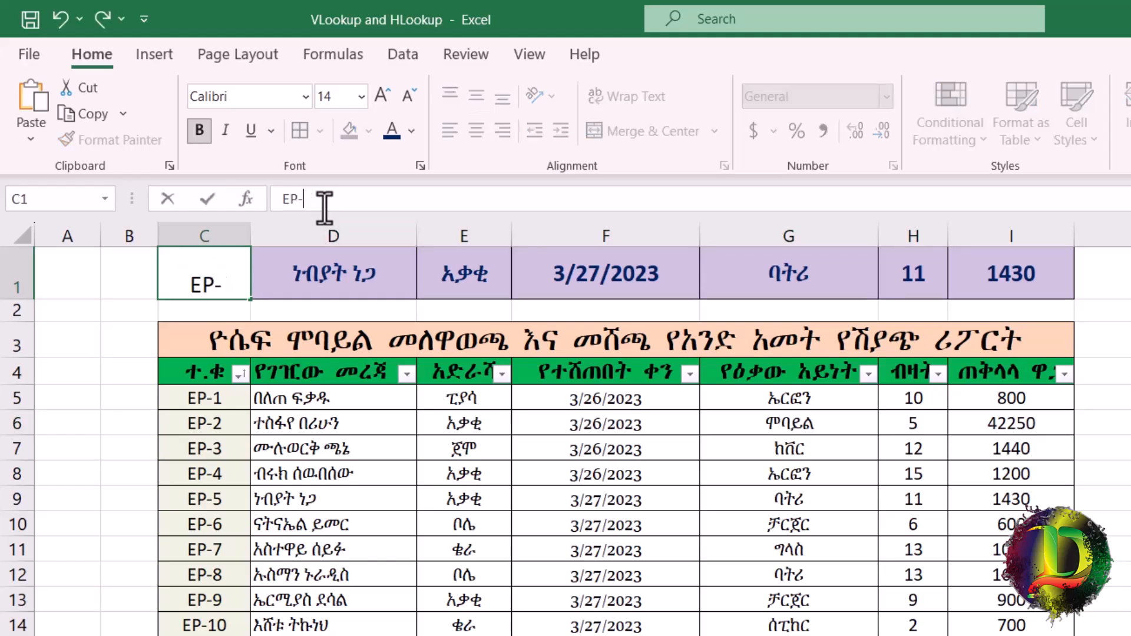
text(2)
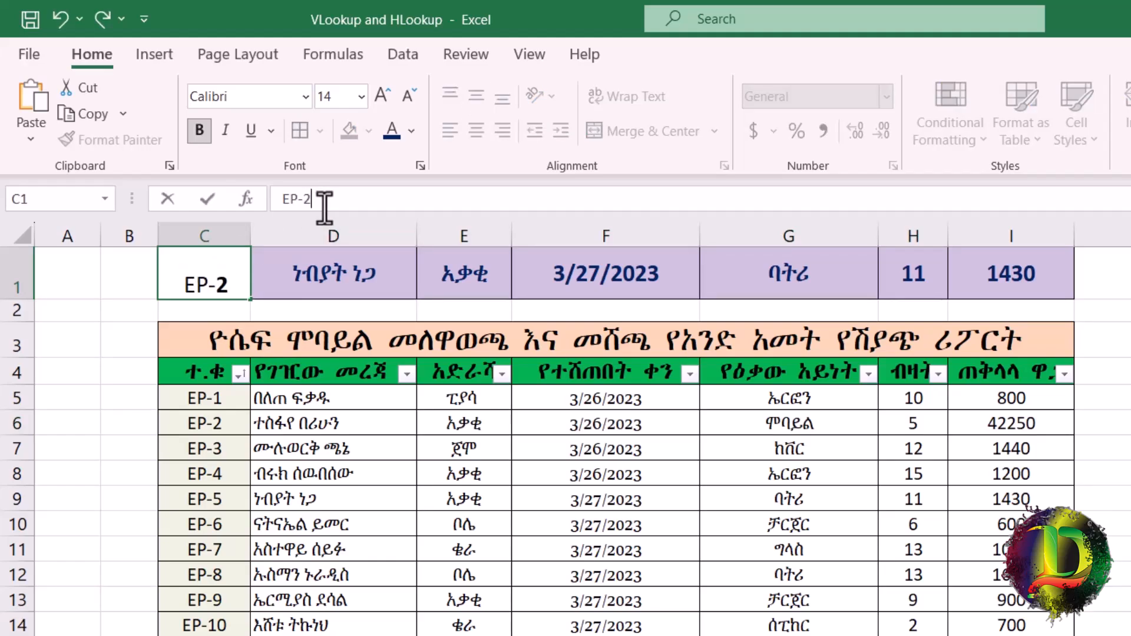
key(Return)
Check each lookup result in D1:I1 against the matching cells of the EP-2 record in row 6.
click(366, 285)
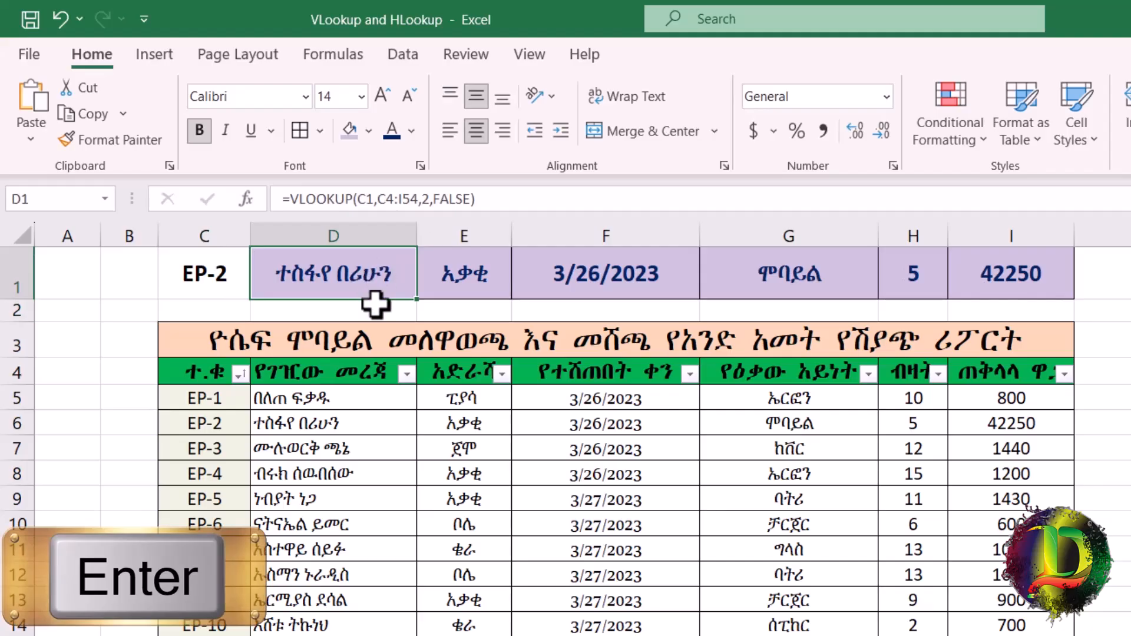
click(457, 275)
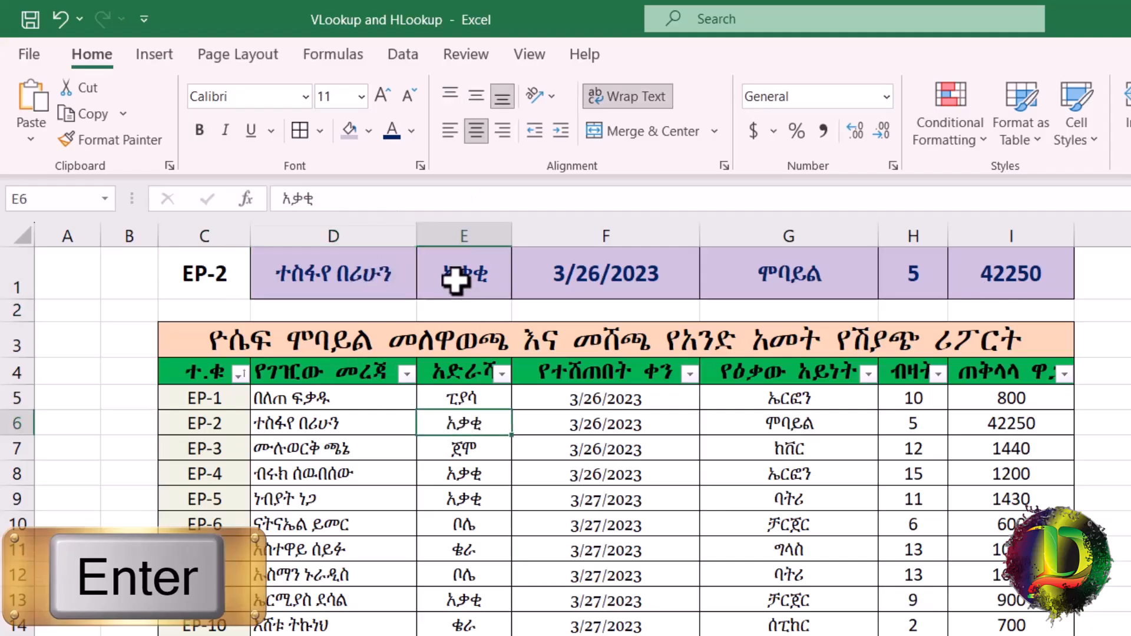
click(587, 456)
click(618, 278)
click(778, 291)
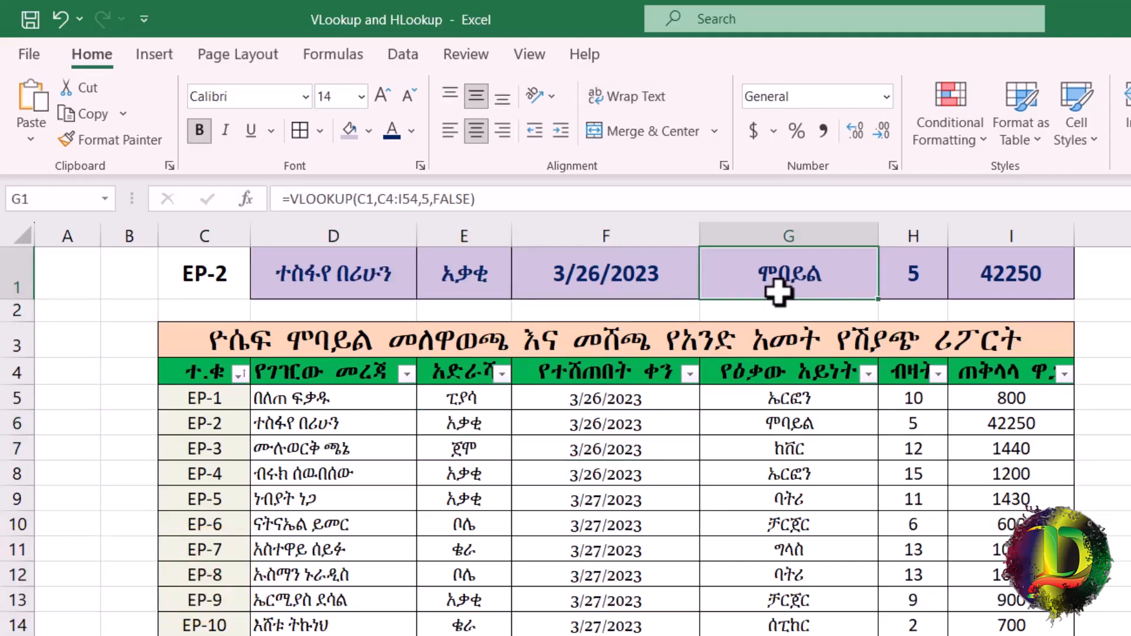
click(792, 421)
click(902, 281)
click(915, 428)
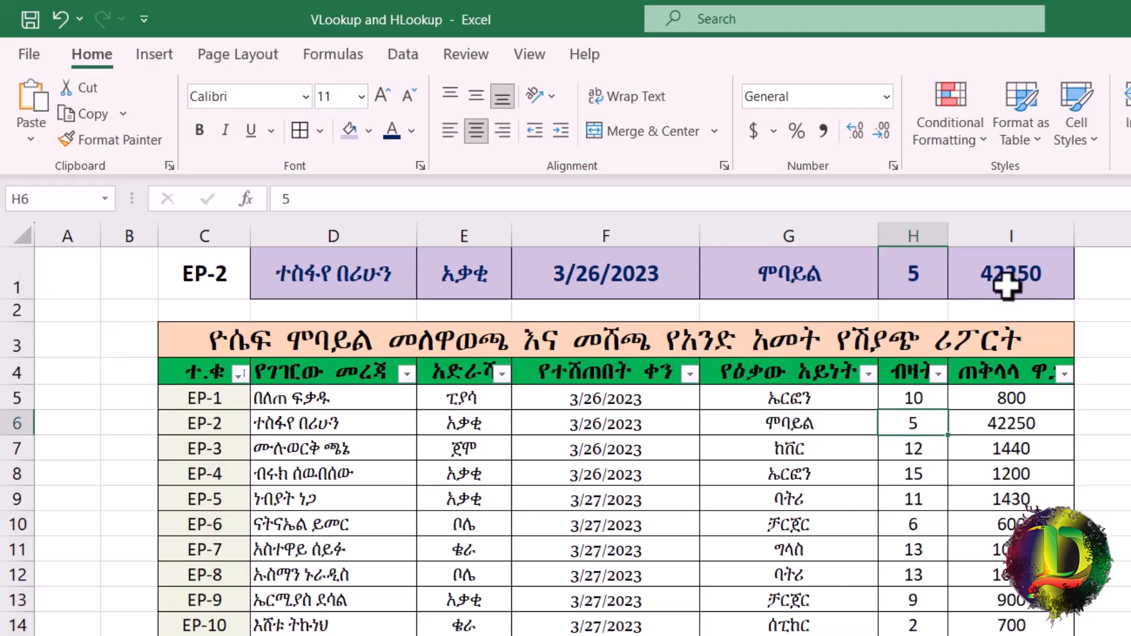
click(1007, 287)
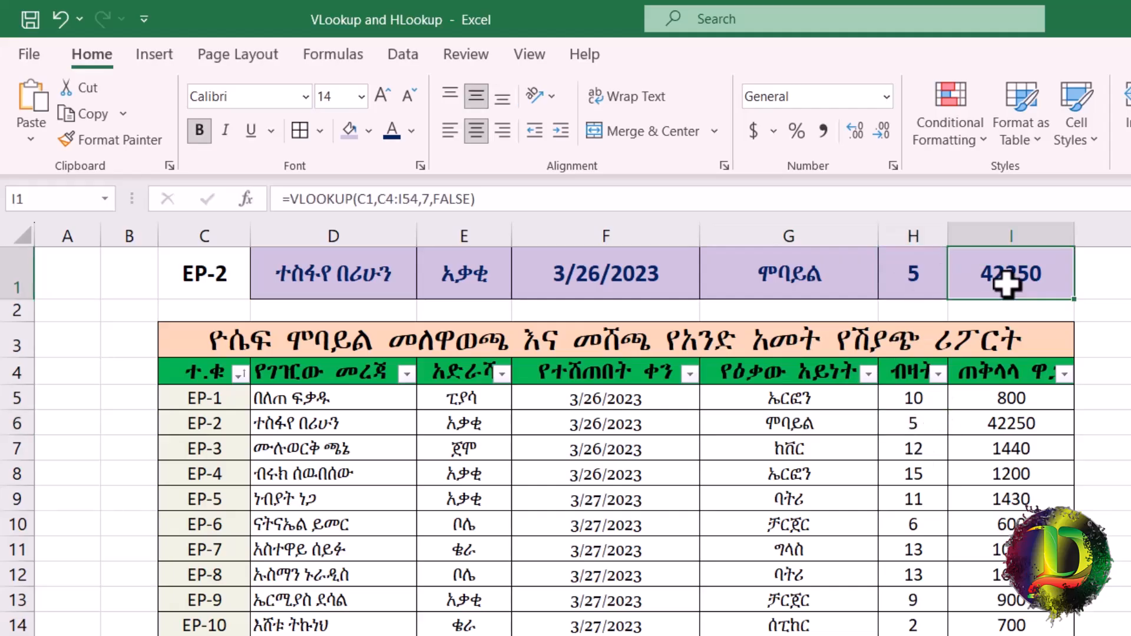
click(1031, 423)
Change the lookup ID in C1 to EP-25 and select the lookup row C1:I1.
click(215, 277)
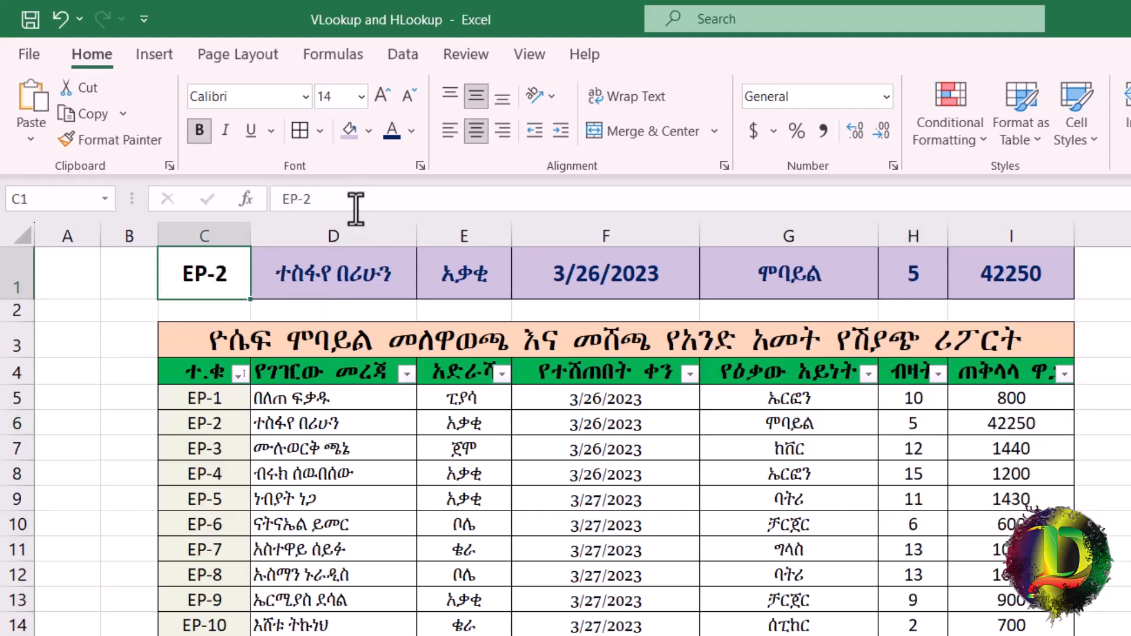
click(356, 207)
key(Return)
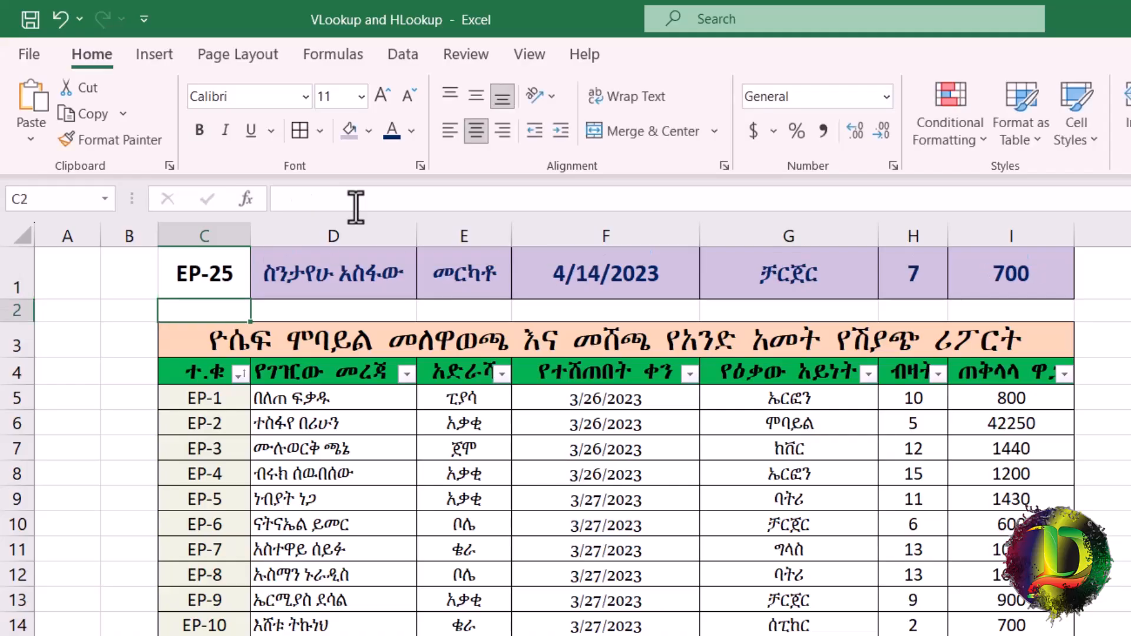
drag(214, 283, 997, 290)
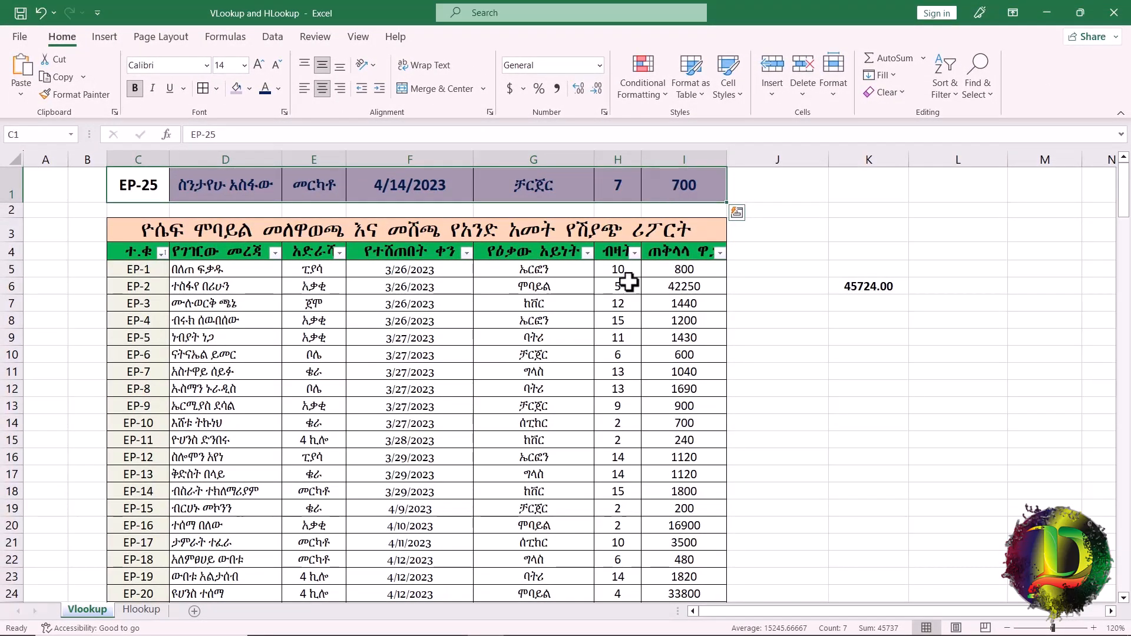
On the Hlookup sheet, start an HLOOKUP formula in N3 with "ኬብል" as the lookup value.
click(132, 612)
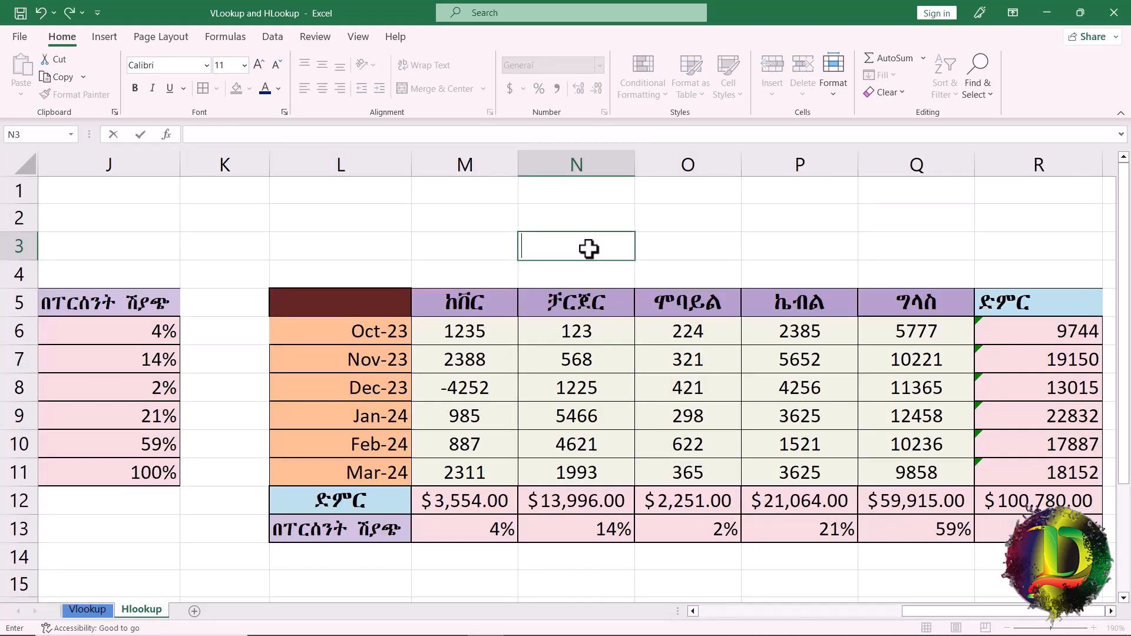
text(=)
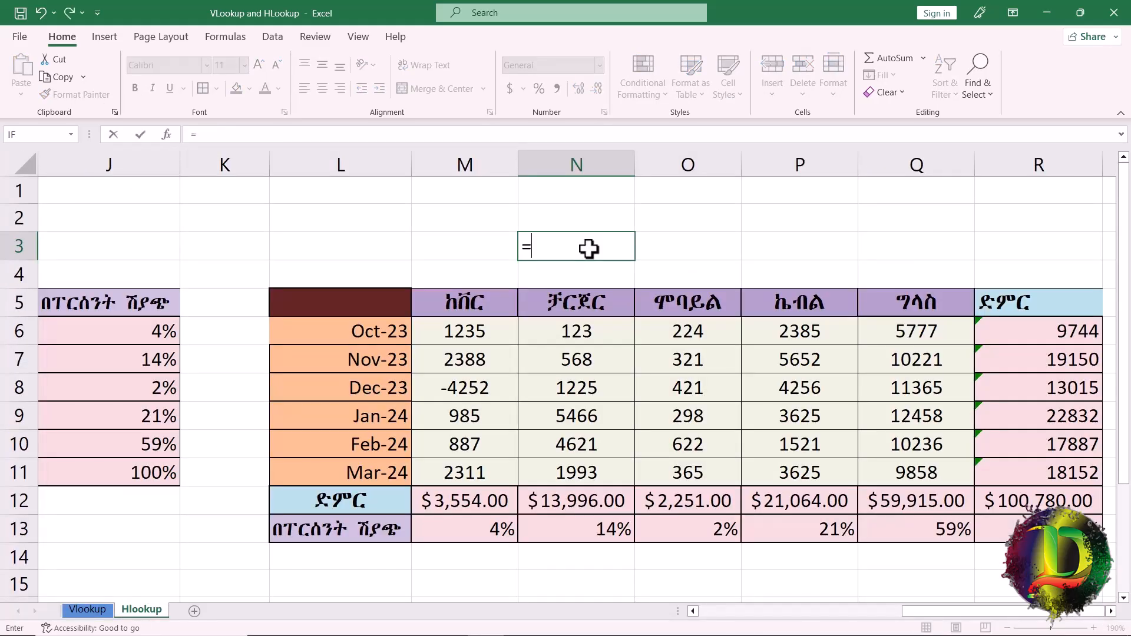
text(hloo)
key(Tab)
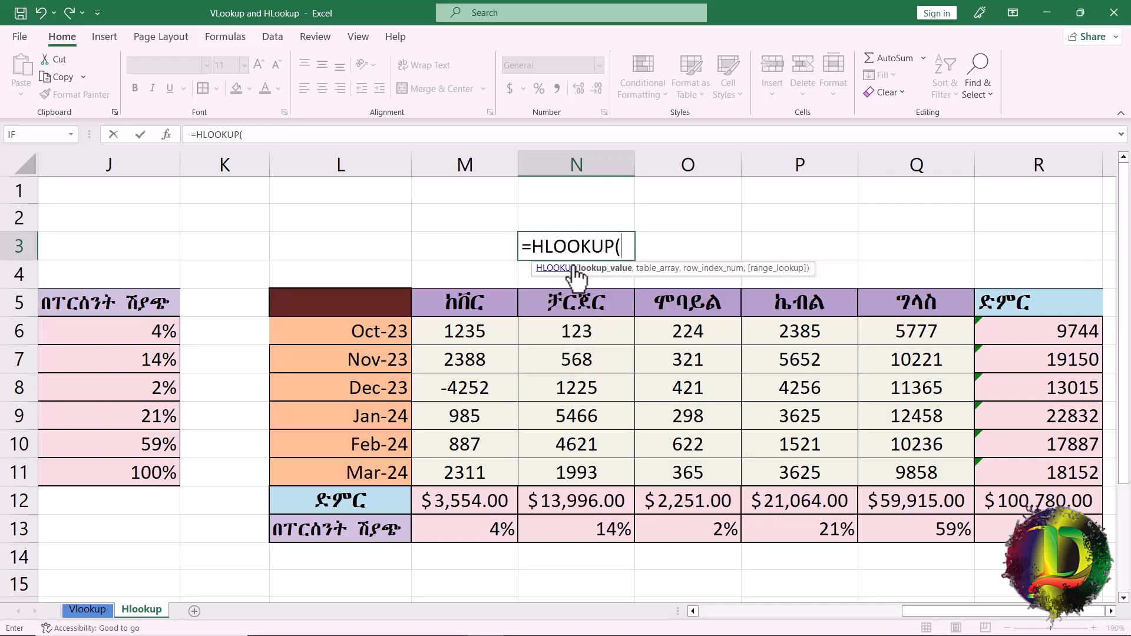
click(625, 272)
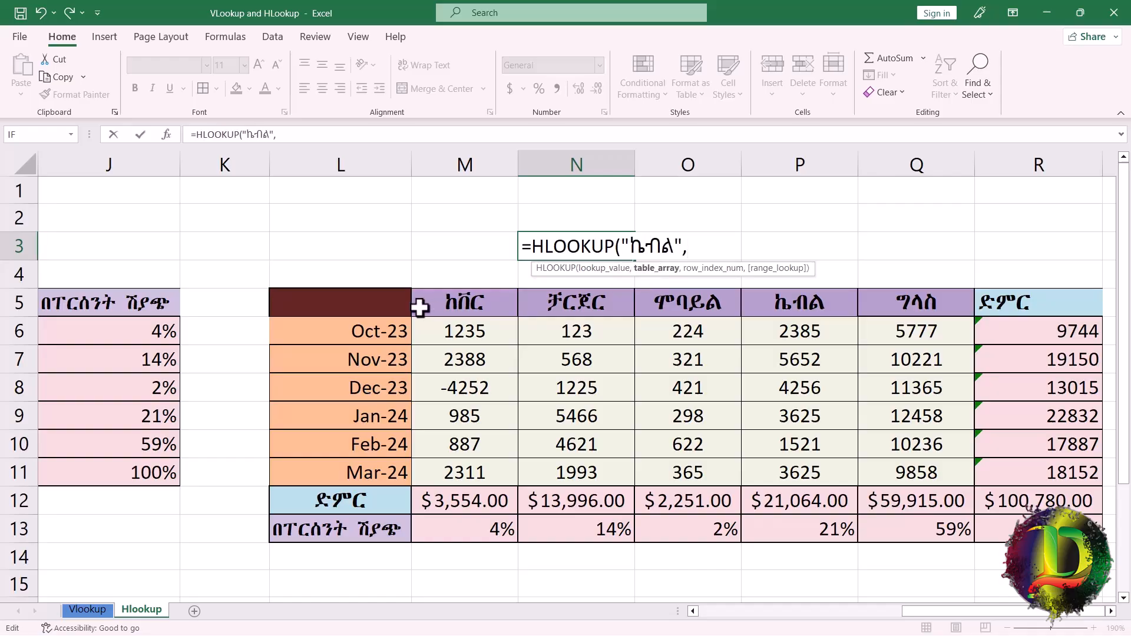
Complete the HLOOKUP formula in N3 with table array L5:R13, row index number 8 and exact match (FALSE).
drag(381, 304, 1024, 517)
text(,)
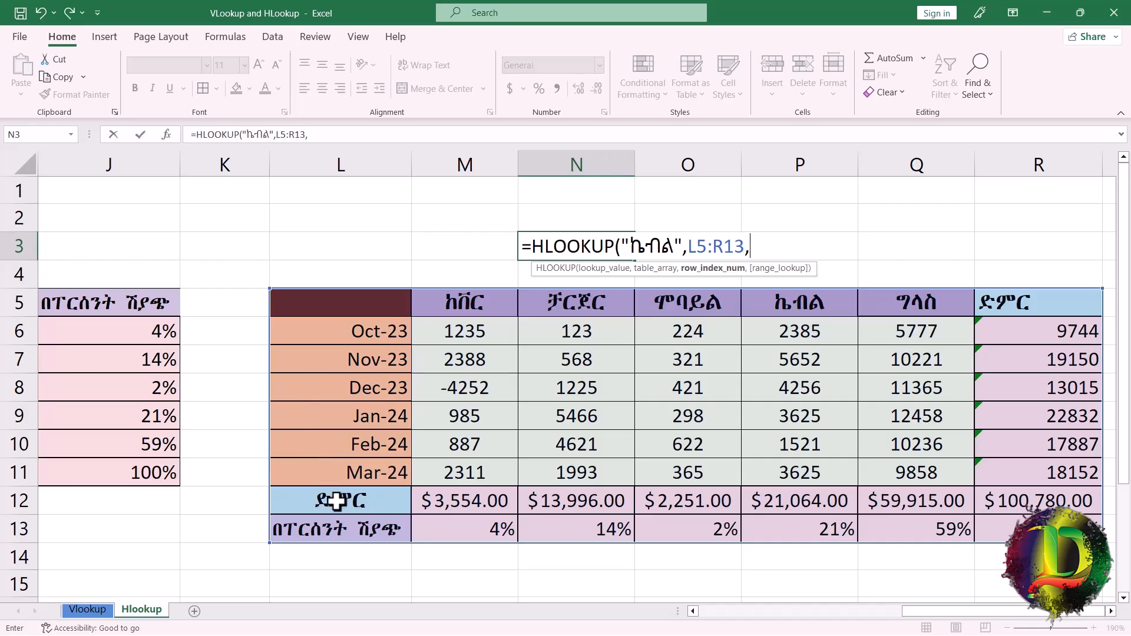
text(8 ,)
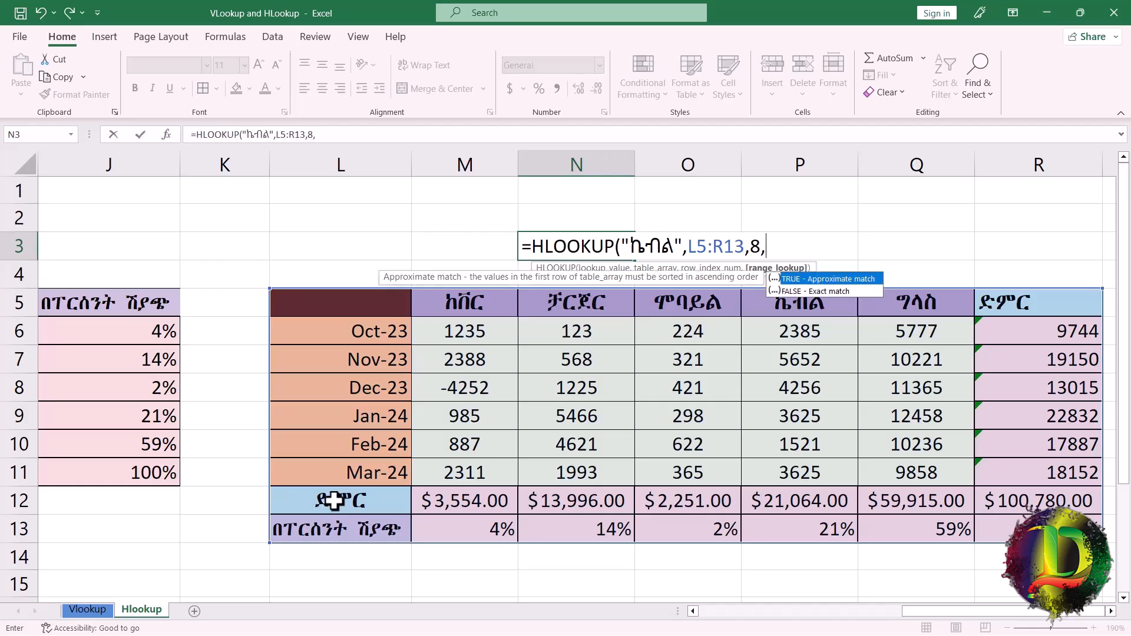
double_click(832, 290)
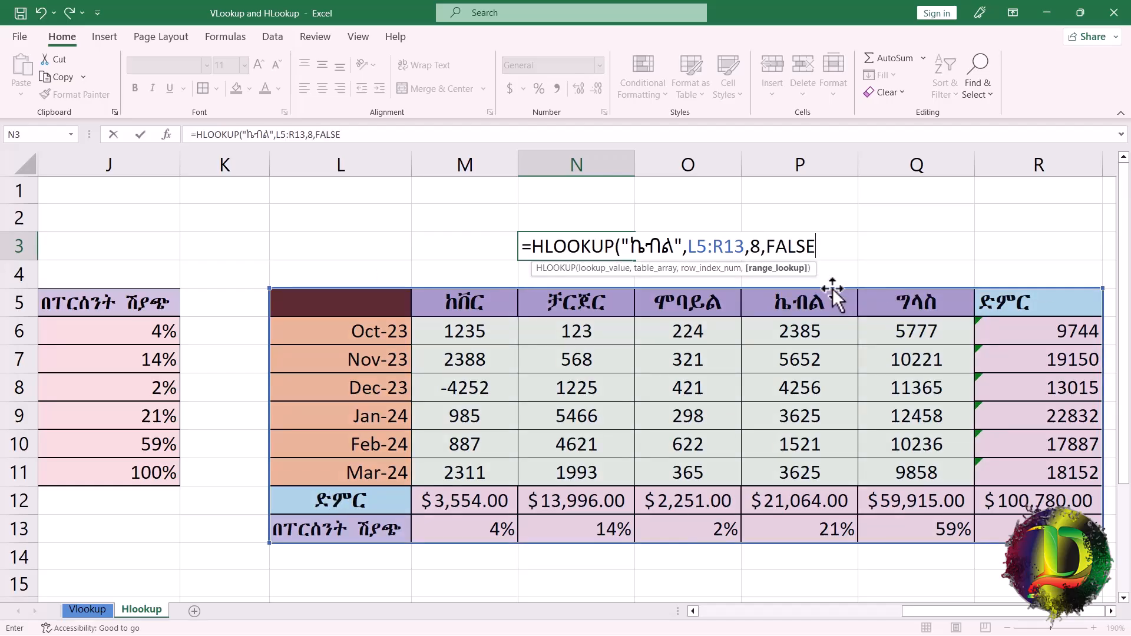
text())
key(Return)
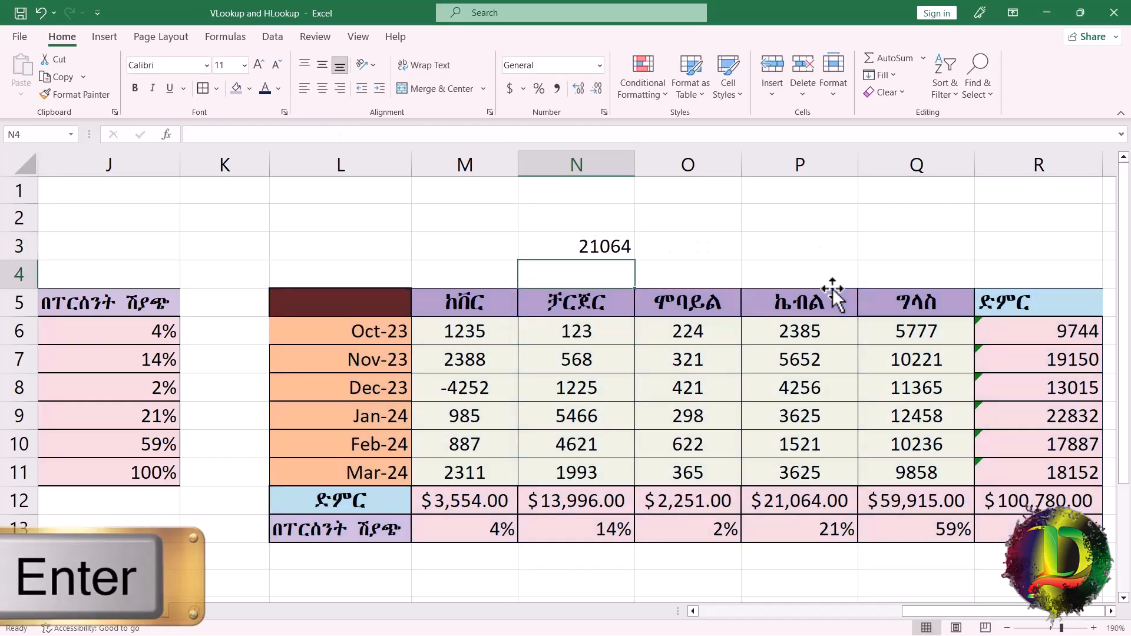
Compare the HLOOKUP result with the ኬብል column's total in P12 and give N3 the dollar Accounting format.
drag(846, 303, 829, 480)
click(816, 501)
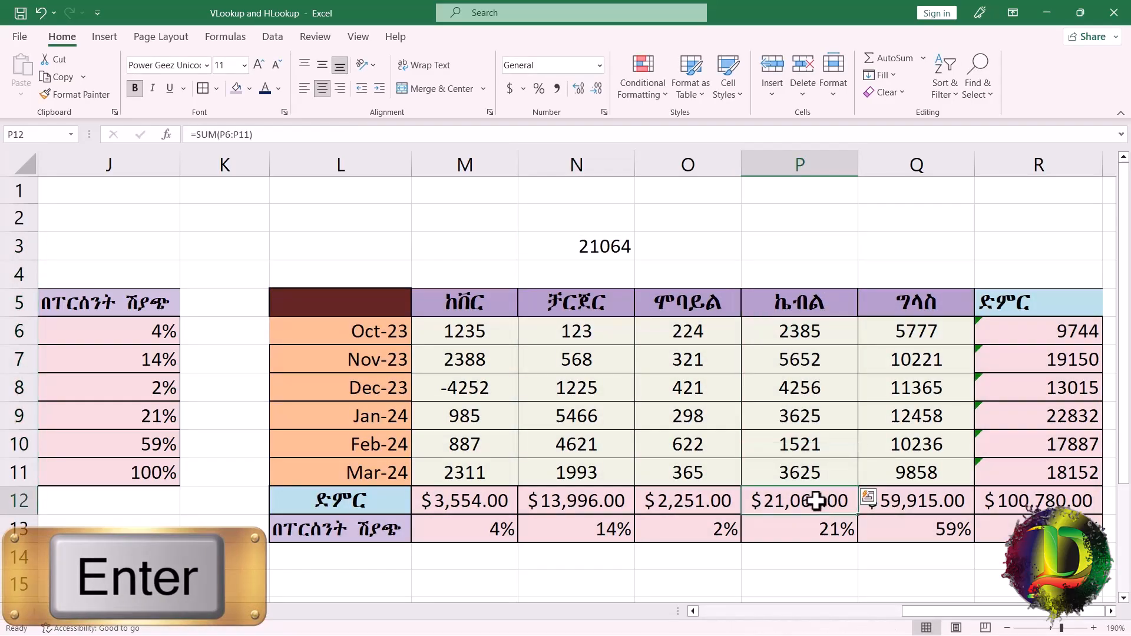
click(609, 252)
click(557, 88)
click(510, 88)
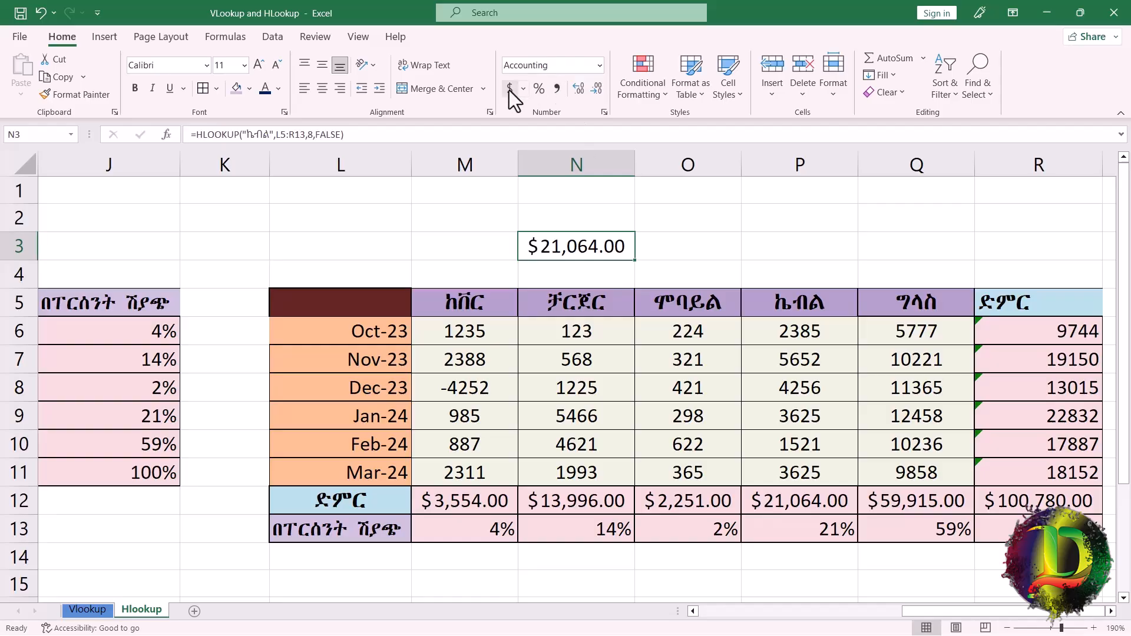